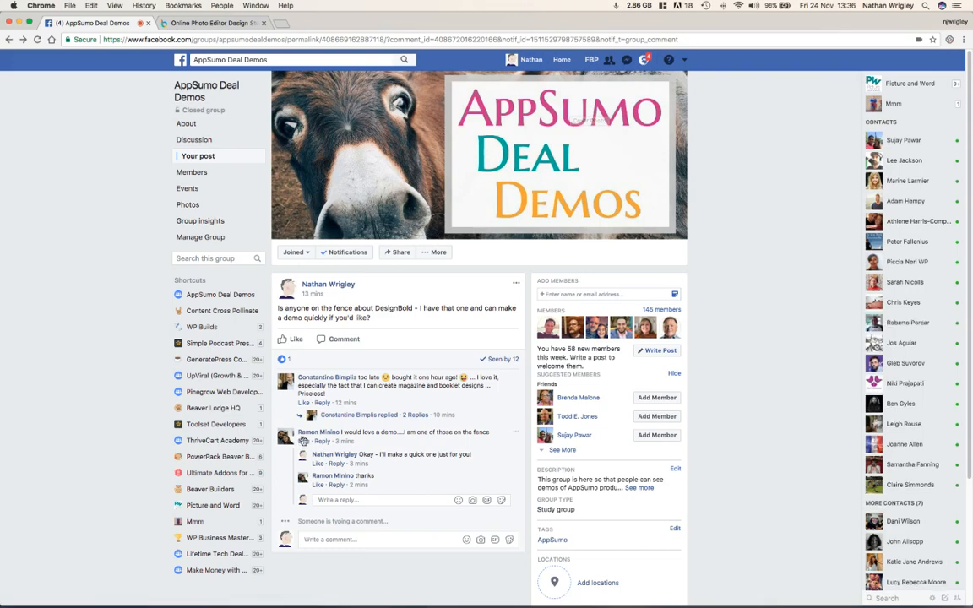
- Switch from the Facebook group to the DesignBold site, closing the Facebook page, and start designing
{"action": "mouse_move", "coordinate": [301, 436]}
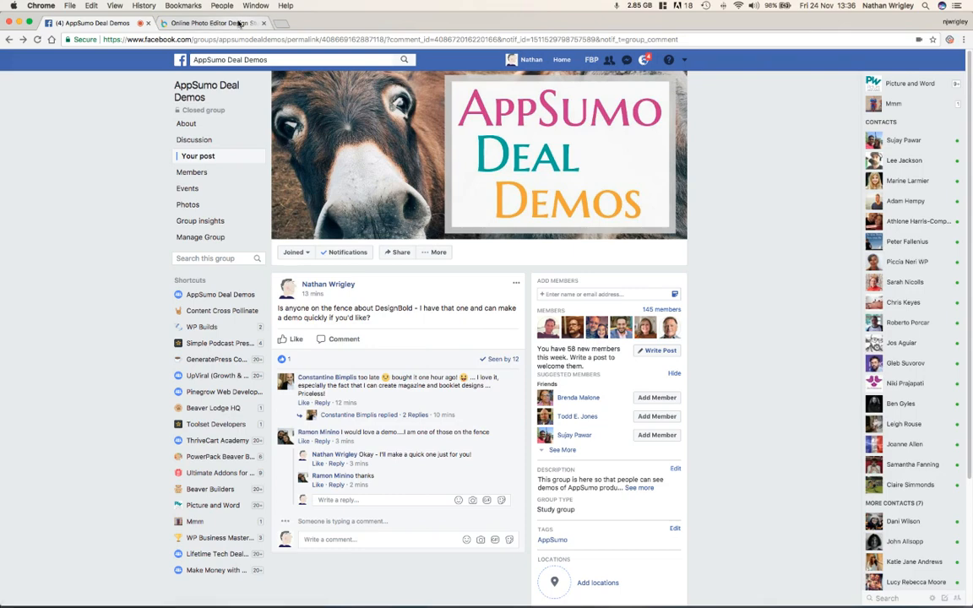
{"action": "left_click", "coordinate": [240, 23]}
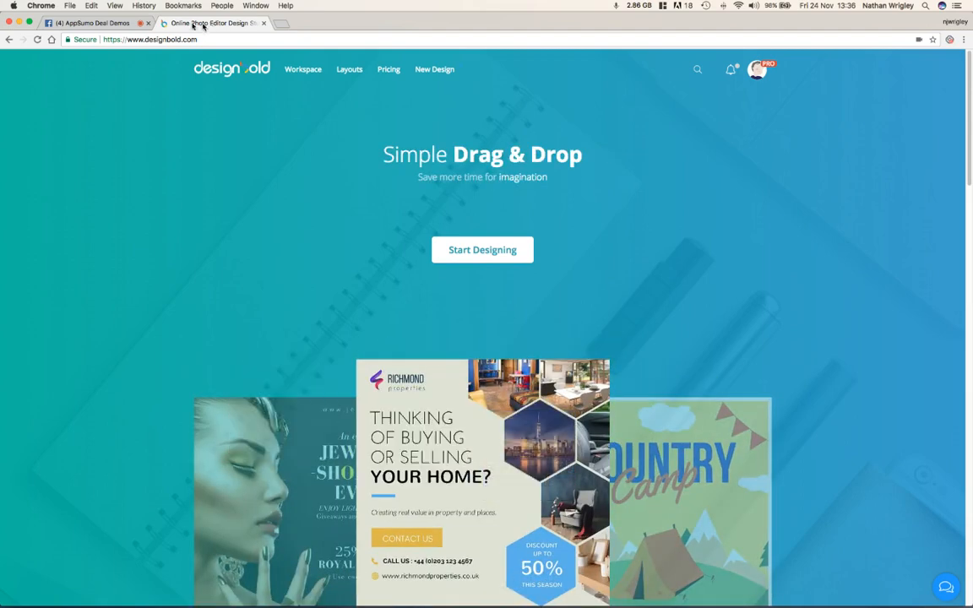
{"action": "left_click", "coordinate": [148, 23]}
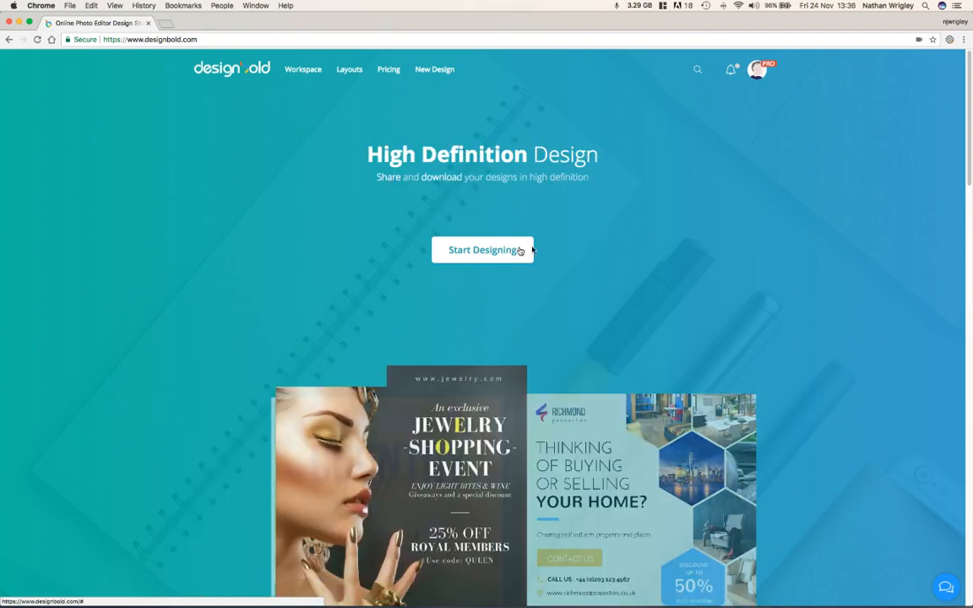
{"action": "left_click", "coordinate": [482, 250]}
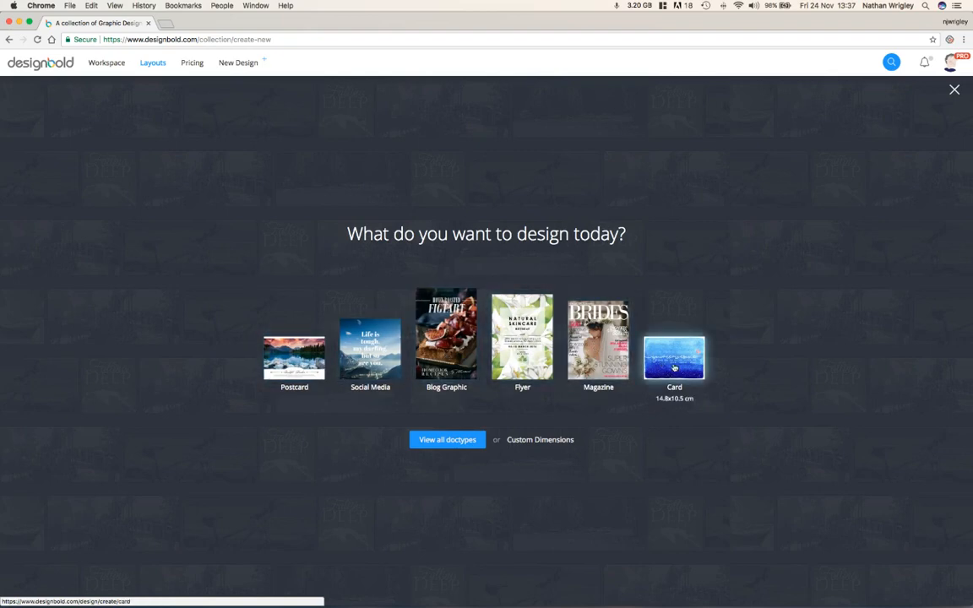
- Open a second copy of the designbold.com/collection/create-new page in a new browser tab
{"action": "left_click", "coordinate": [208, 38]}
{"action": "key", "text": "super+c"}
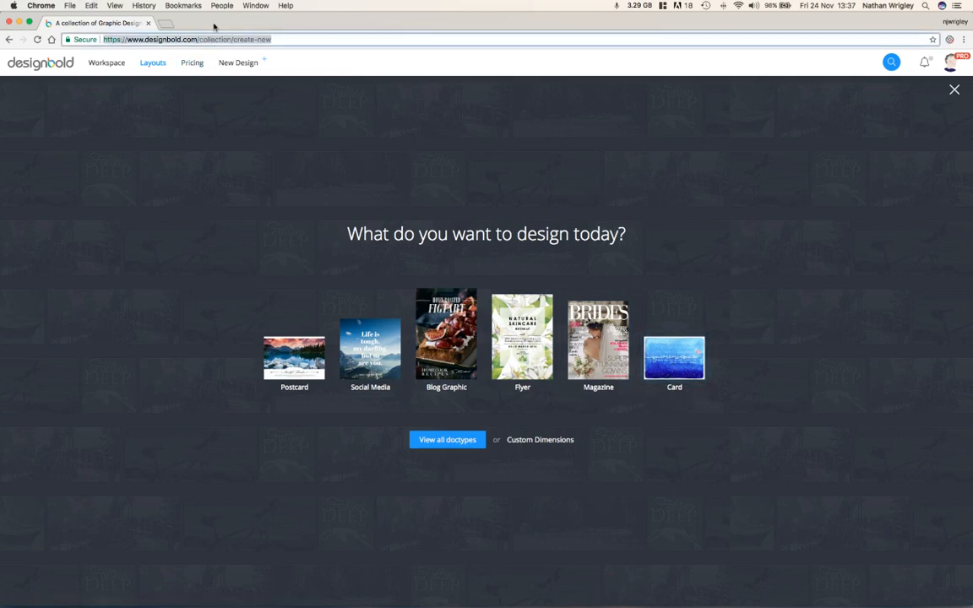
{"action": "key", "text": "super+t"}
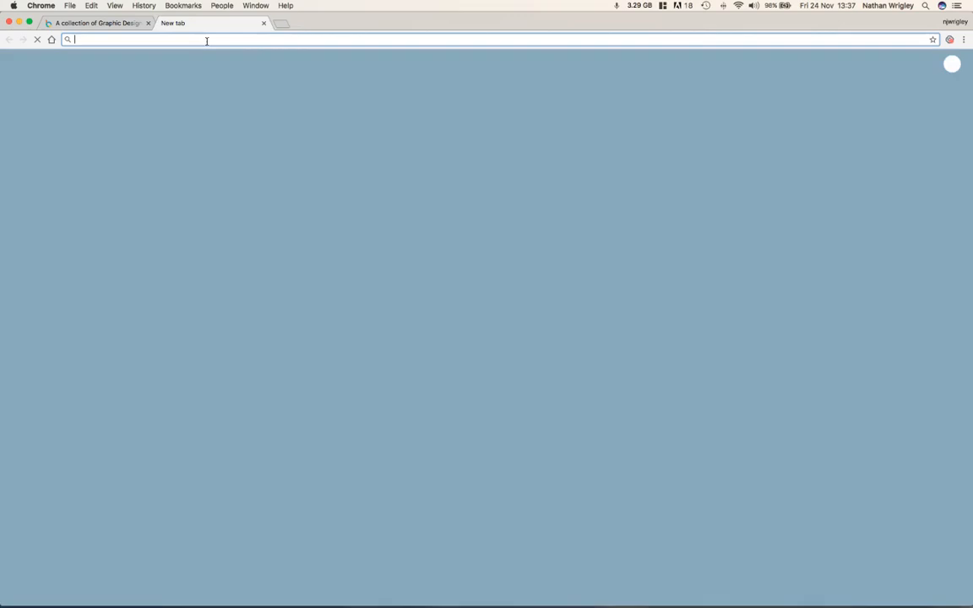
{"action": "key", "text": "super+v"}
{"action": "key", "text": "Return"}
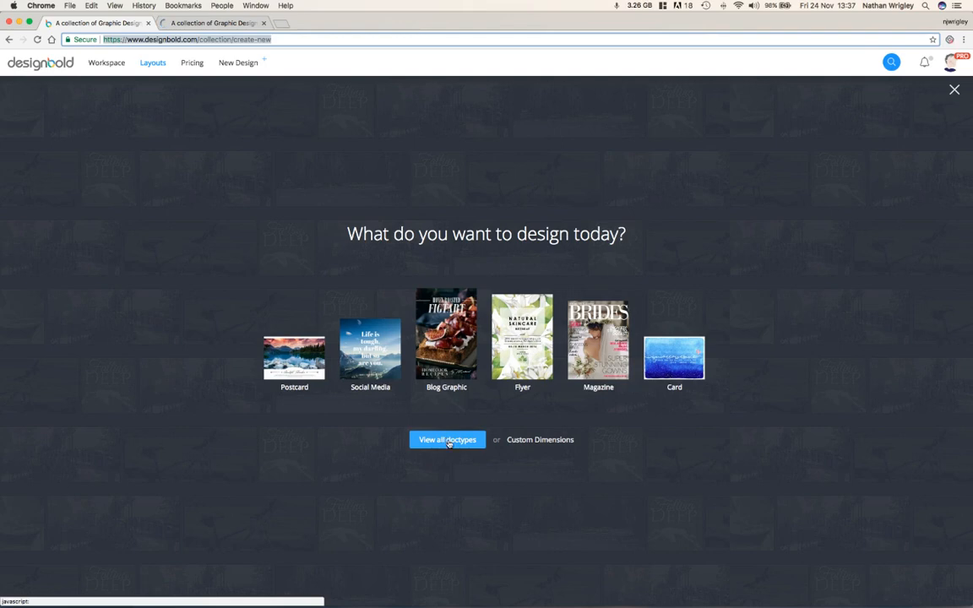
- Examine all available document types, from Social Media through Ads and Commercials
{"action": "left_click", "coordinate": [447, 440]}
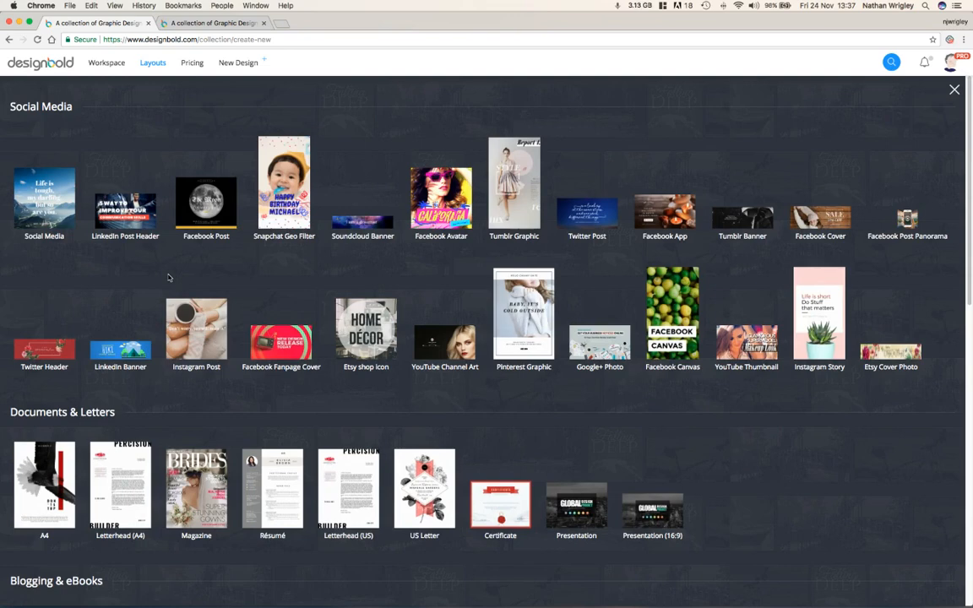
{"action": "scroll", "coordinate": [168, 277], "scroll_direction": "down", "scroll_amount": 5}
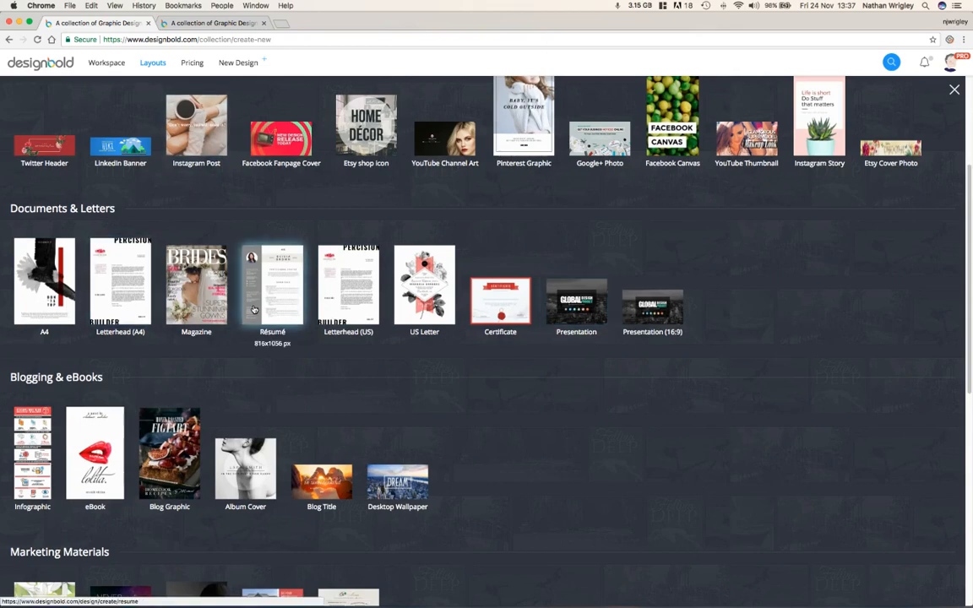
{"action": "scroll", "coordinate": [266, 312], "scroll_direction": "down", "scroll_amount": 3}
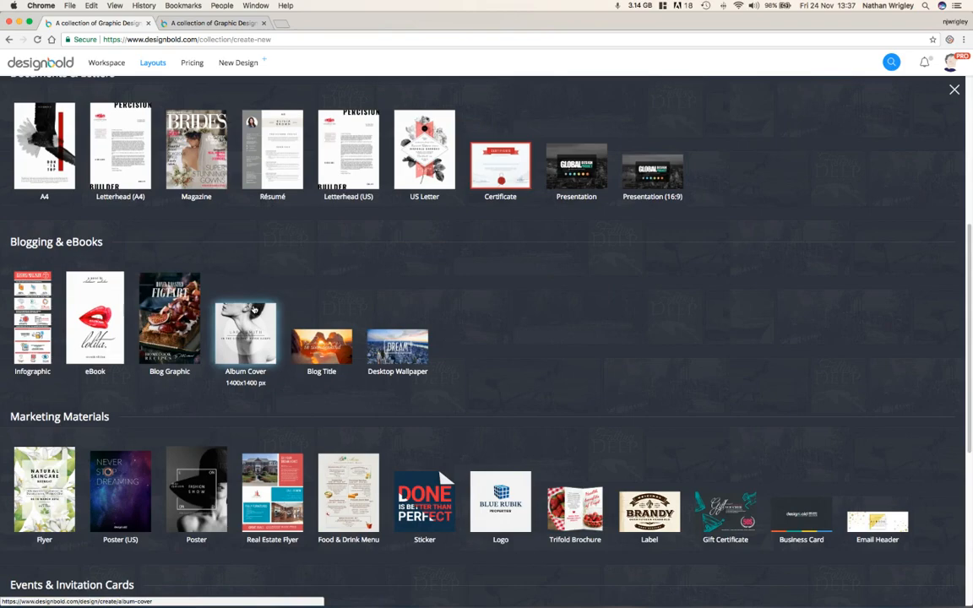
{"action": "scroll", "coordinate": [254, 310], "scroll_direction": "down", "scroll_amount": 3}
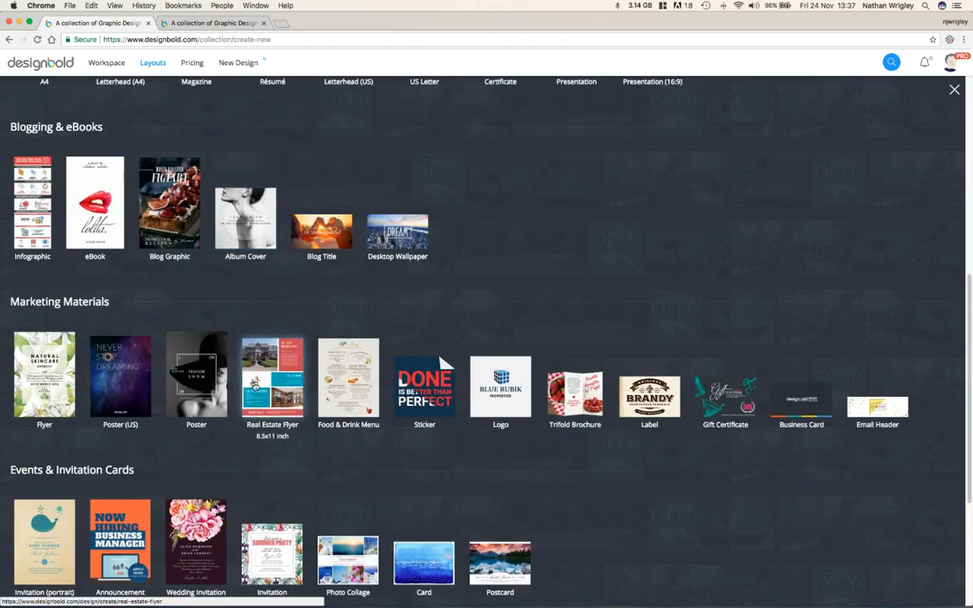
{"action": "scroll", "coordinate": [256, 384], "scroll_direction": "down", "scroll_amount": 4}
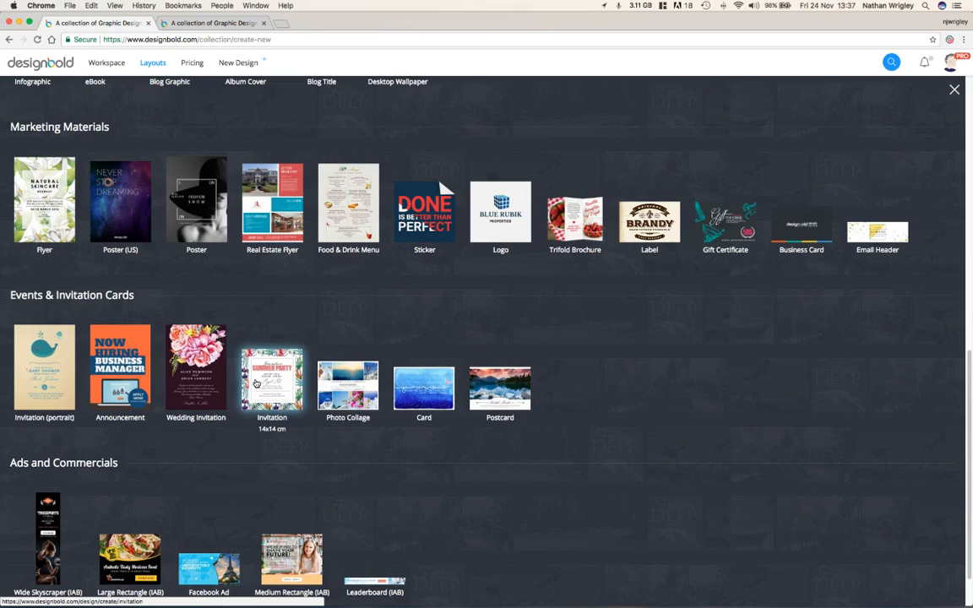
{"action": "scroll", "coordinate": [255, 383], "scroll_direction": "down", "scroll_amount": 2}
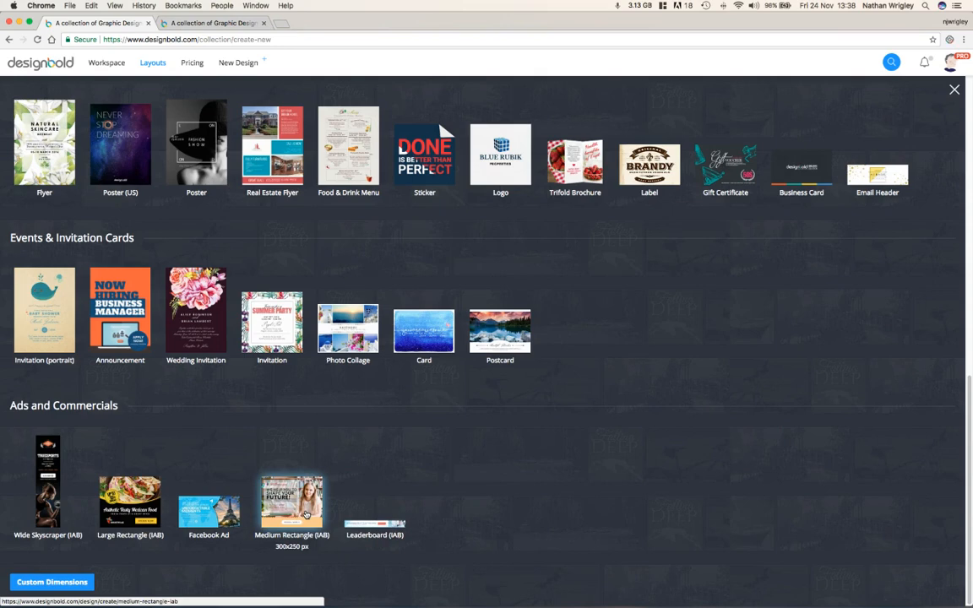
- Enter custom dimensions of 1400 x 1400 px for a new design
{"action": "left_click", "coordinate": [50, 582]}
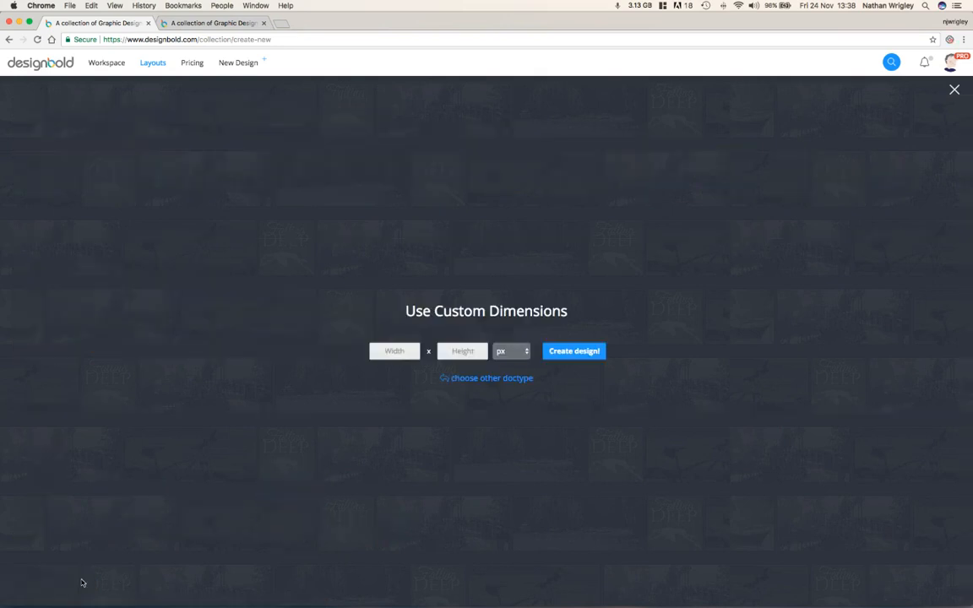
{"action": "left_click", "coordinate": [390, 352]}
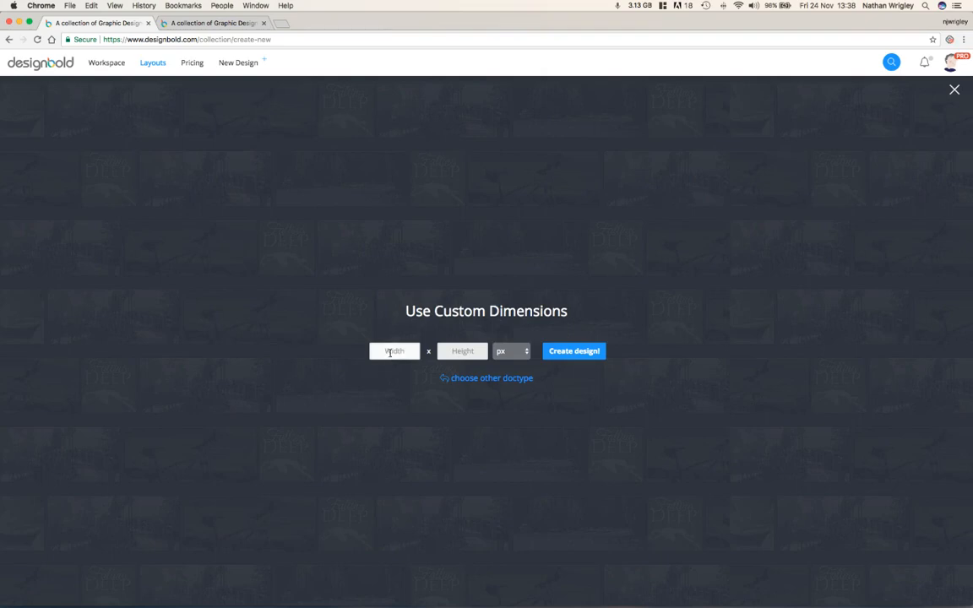
{"action": "type", "text": "1"}
{"action": "type", "text": "1400"}
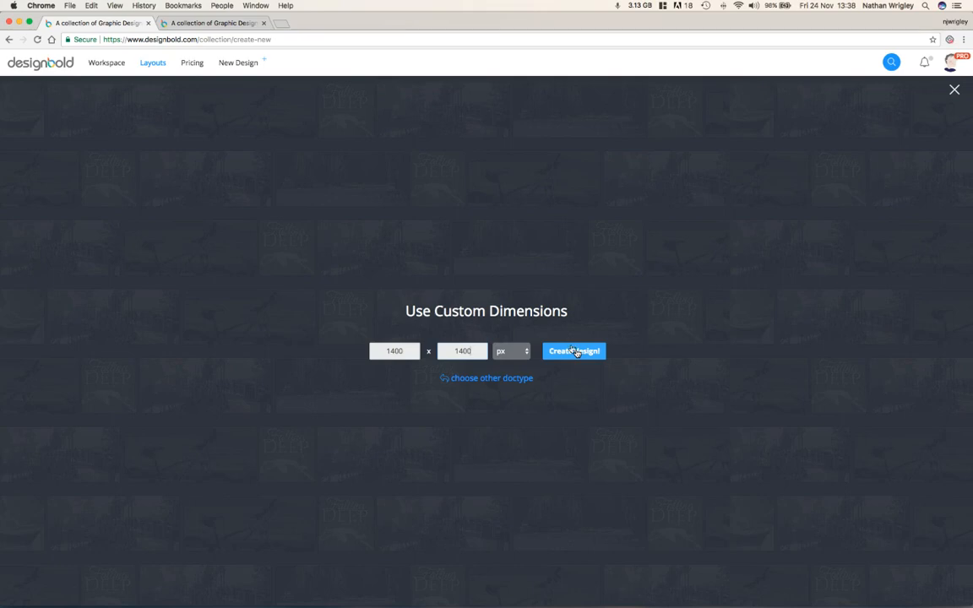
- Close the custom dimensions page and create a blank Social Media design from the duplicate design chooser
{"action": "left_click", "coordinate": [169, 23]}
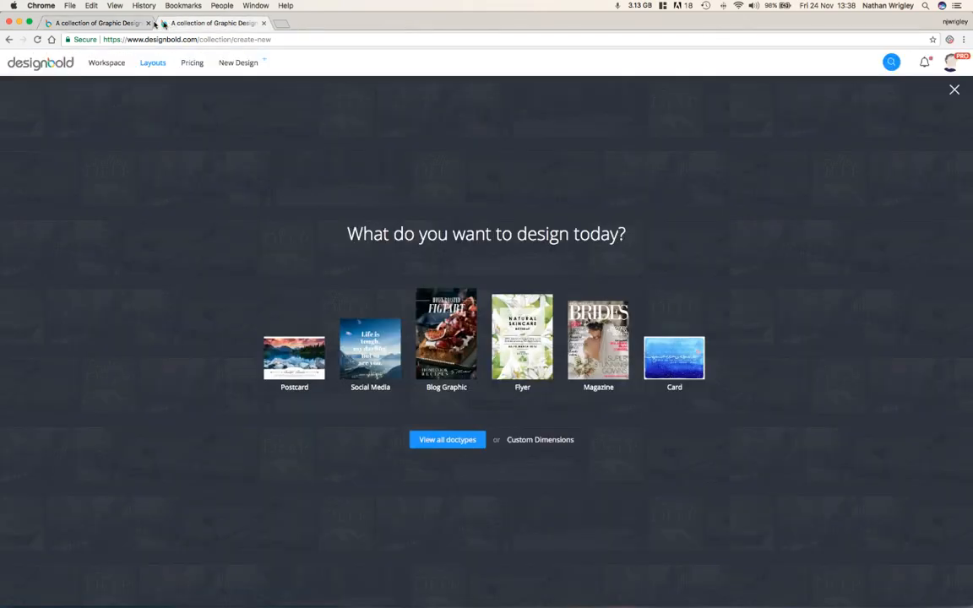
{"action": "left_click", "coordinate": [148, 23]}
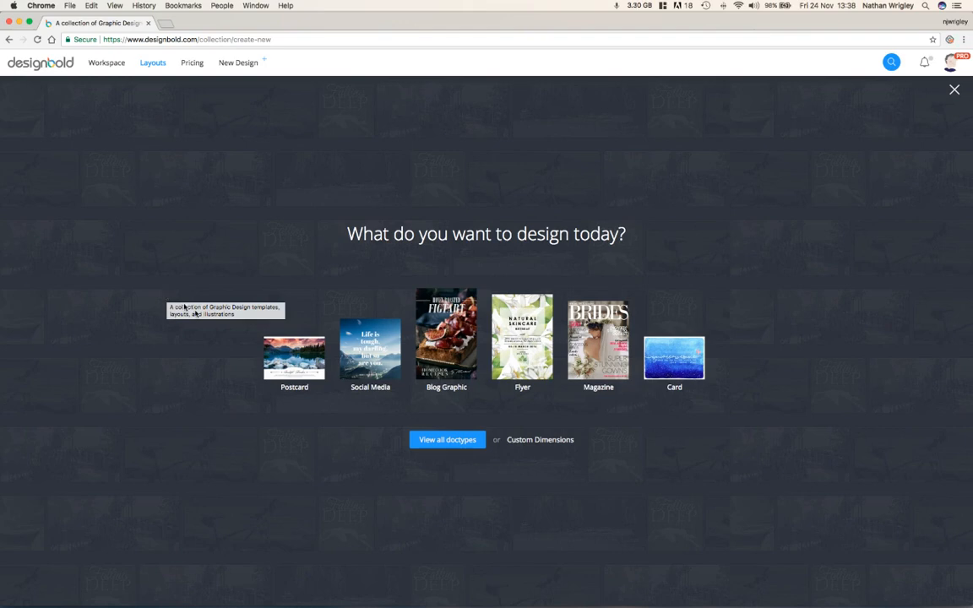
{"action": "left_click", "coordinate": [368, 351]}
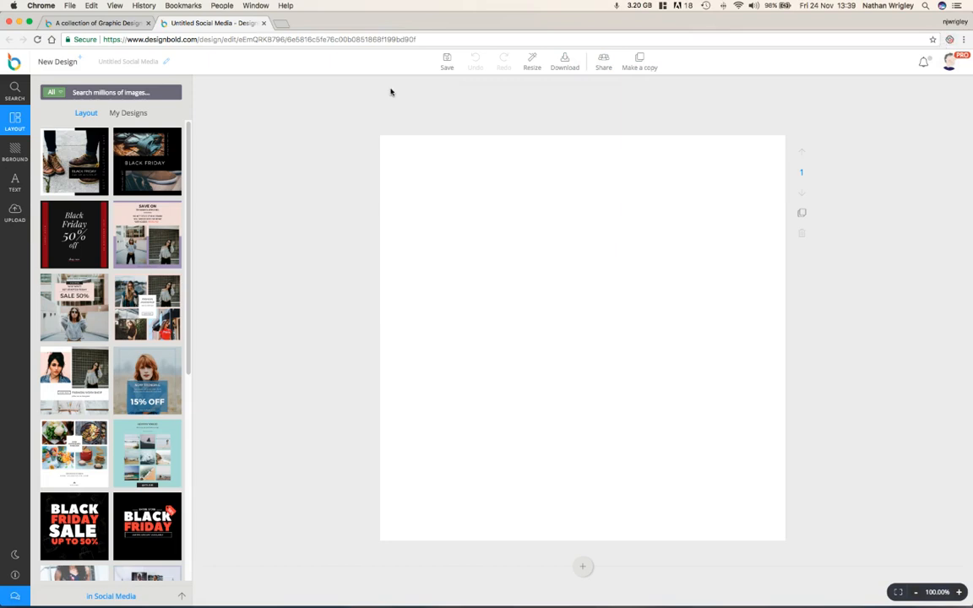
{"action": "left_click", "coordinate": [36, 40]}
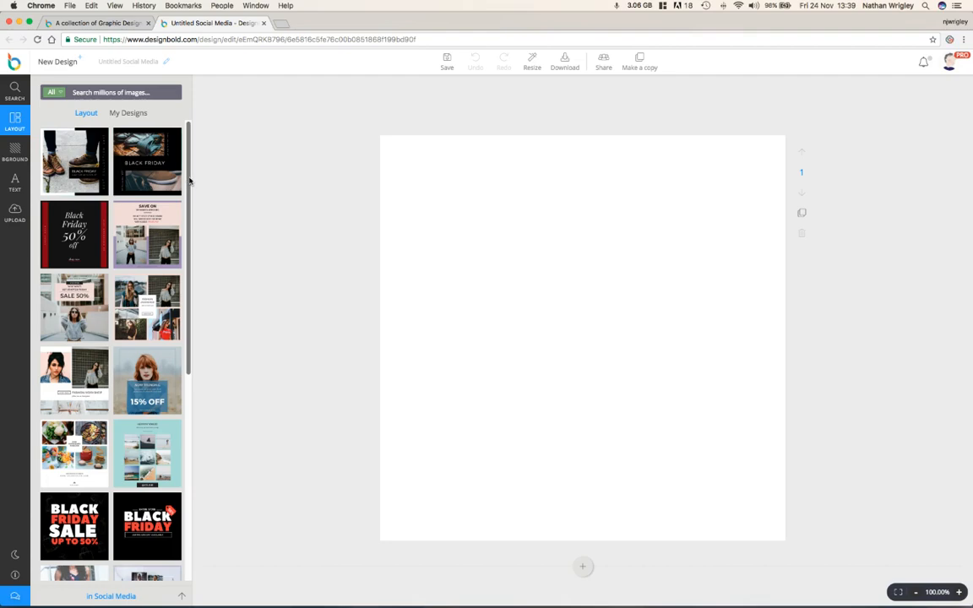
- Browse the ready-made Social Media layouts to see the range of template styles, including the paid ones
{"action": "left_click_drag", "start_coordinate": [189, 181], "coordinate": [197, 524]}
{"action": "scroll", "coordinate": [128, 440], "scroll_direction": "down", "scroll_amount": 3}
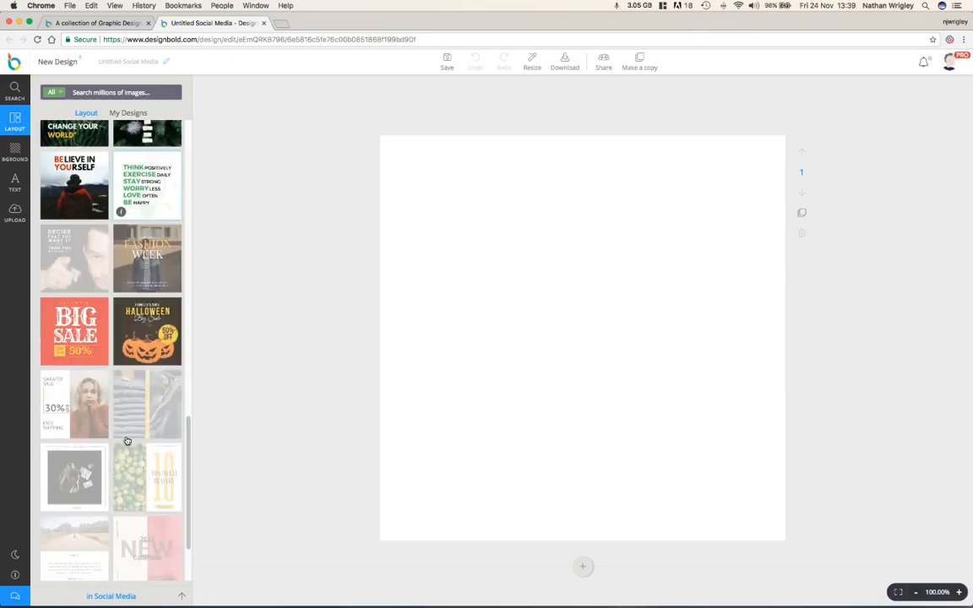
{"action": "scroll", "coordinate": [127, 440], "scroll_direction": "down", "scroll_amount": 2}
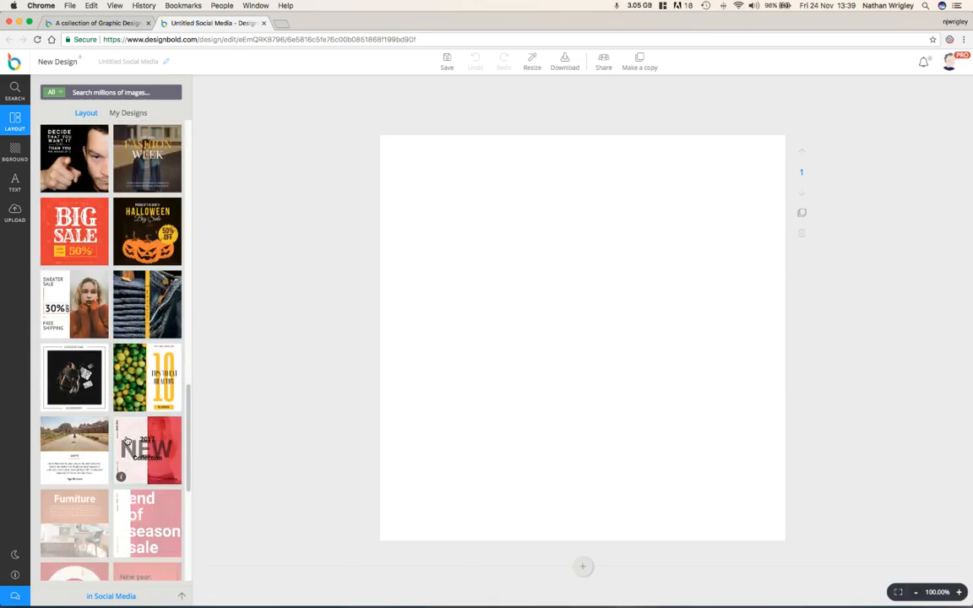
{"action": "scroll", "coordinate": [127, 441], "scroll_direction": "down", "scroll_amount": 5}
{"action": "scroll", "coordinate": [128, 441], "scroll_direction": "down", "scroll_amount": 10}
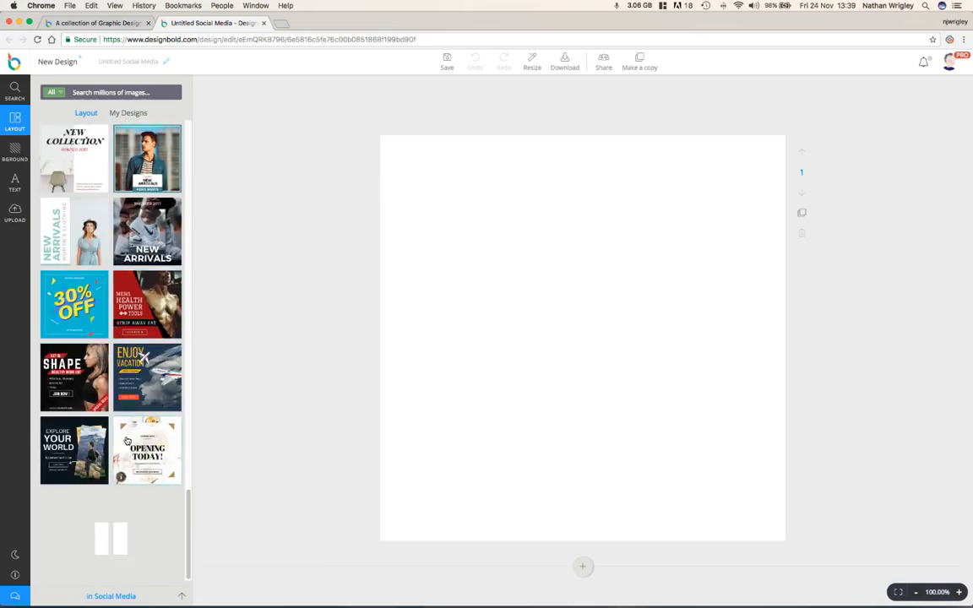
{"action": "scroll", "coordinate": [127, 441], "scroll_direction": "down", "scroll_amount": 6}
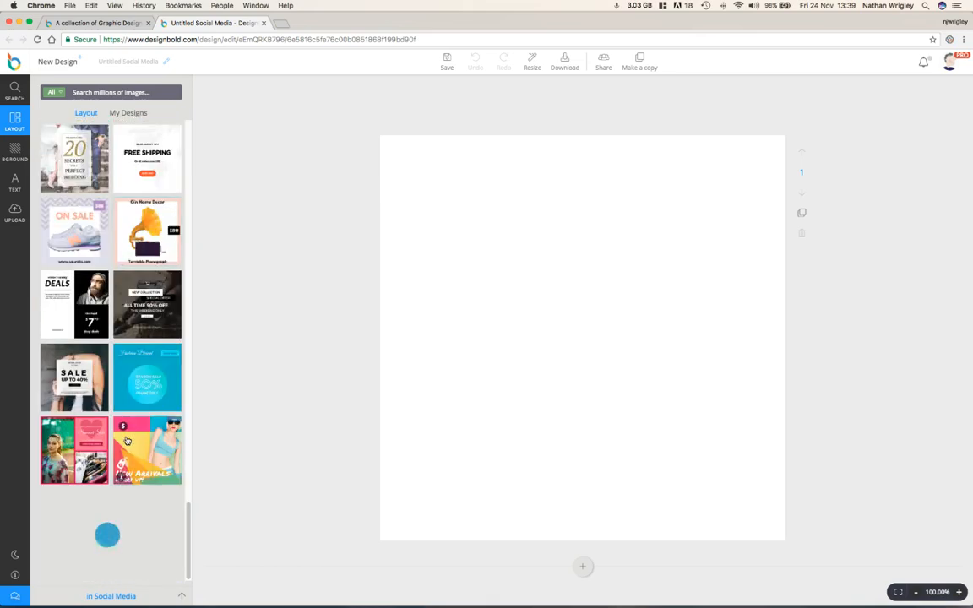
{"action": "scroll", "coordinate": [127, 440], "scroll_direction": "down", "scroll_amount": 5}
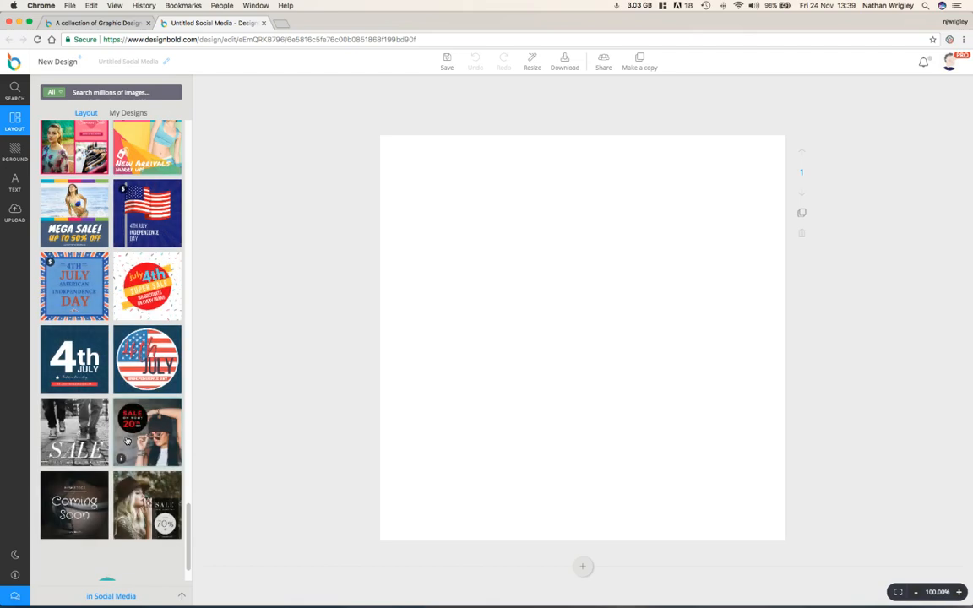
{"action": "scroll", "coordinate": [126, 440], "scroll_direction": "up", "scroll_amount": 3}
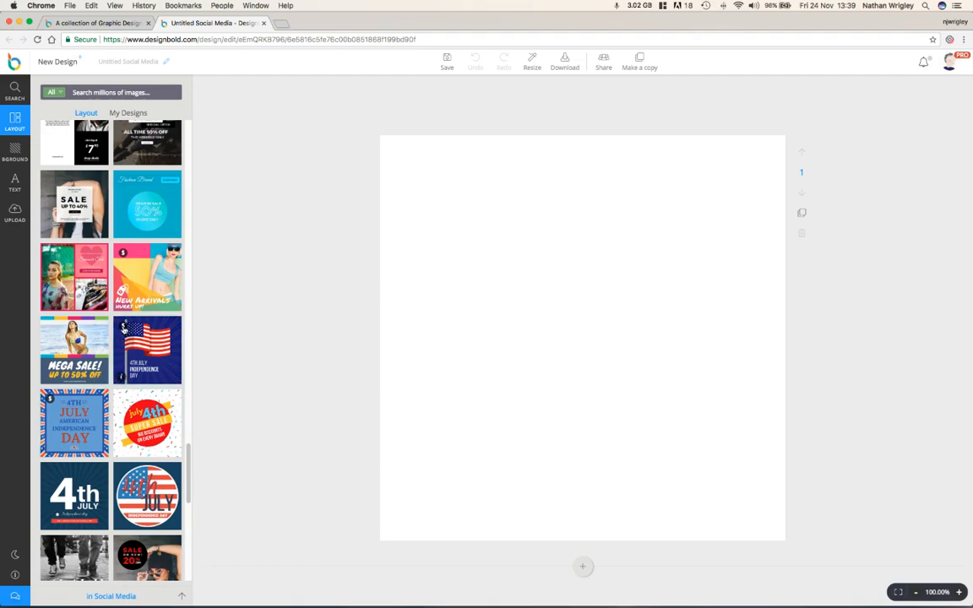
{"action": "scroll", "coordinate": [123, 330], "scroll_direction": "up", "scroll_amount": 1}
{"action": "scroll", "coordinate": [120, 330], "scroll_direction": "up", "scroll_amount": 8}
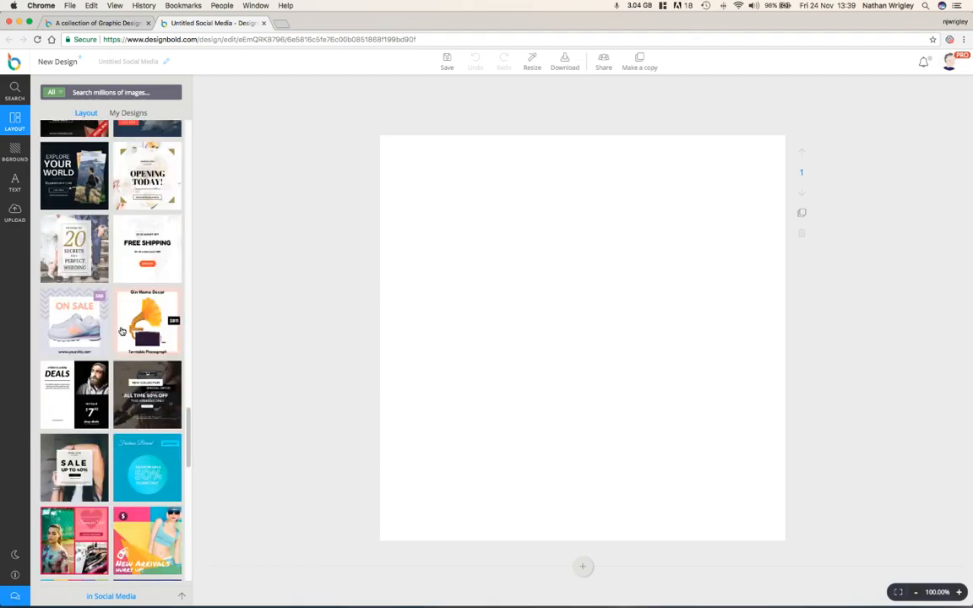
{"action": "scroll", "coordinate": [120, 330], "scroll_direction": "up", "scroll_amount": 15}
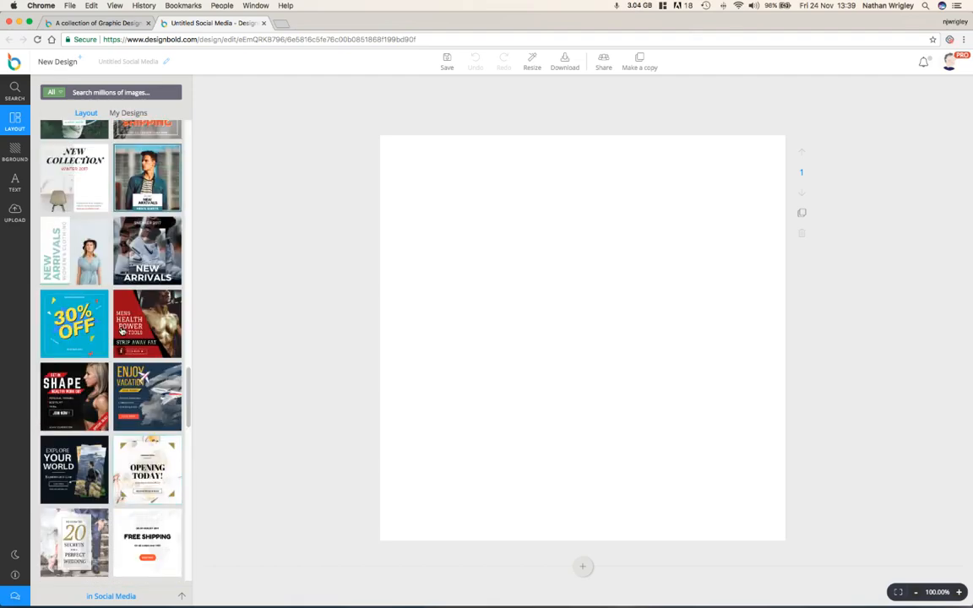
{"action": "scroll", "coordinate": [121, 330], "scroll_direction": "up", "scroll_amount": 6}
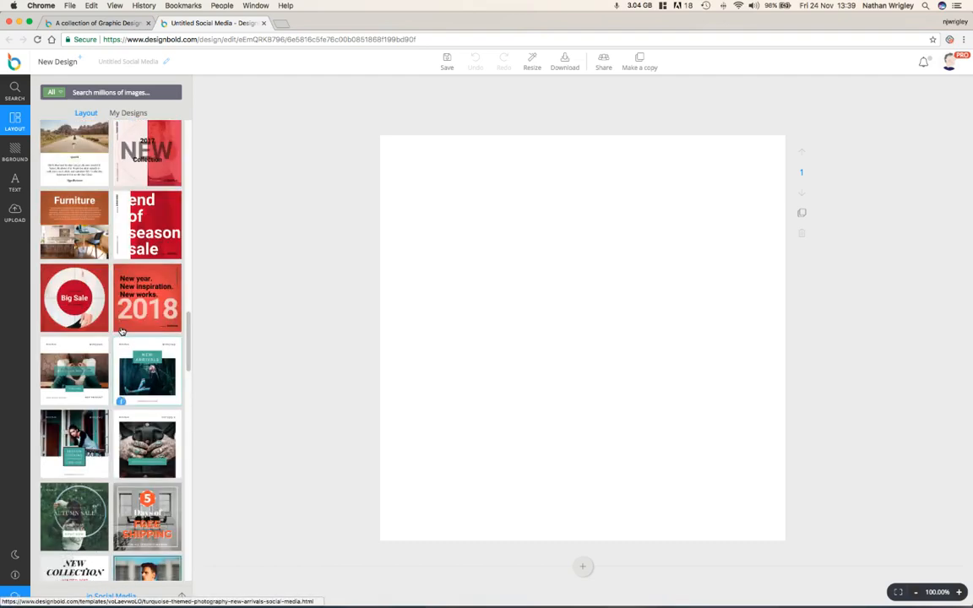
{"action": "scroll", "coordinate": [121, 330], "scroll_direction": "down", "scroll_amount": 20}
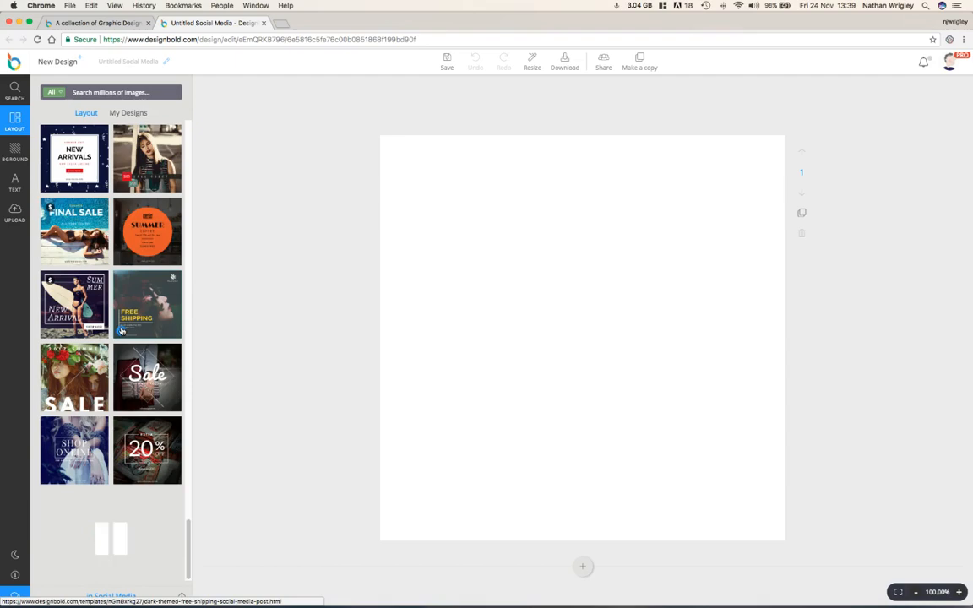
{"action": "scroll", "coordinate": [121, 330], "scroll_direction": "down", "scroll_amount": 10}
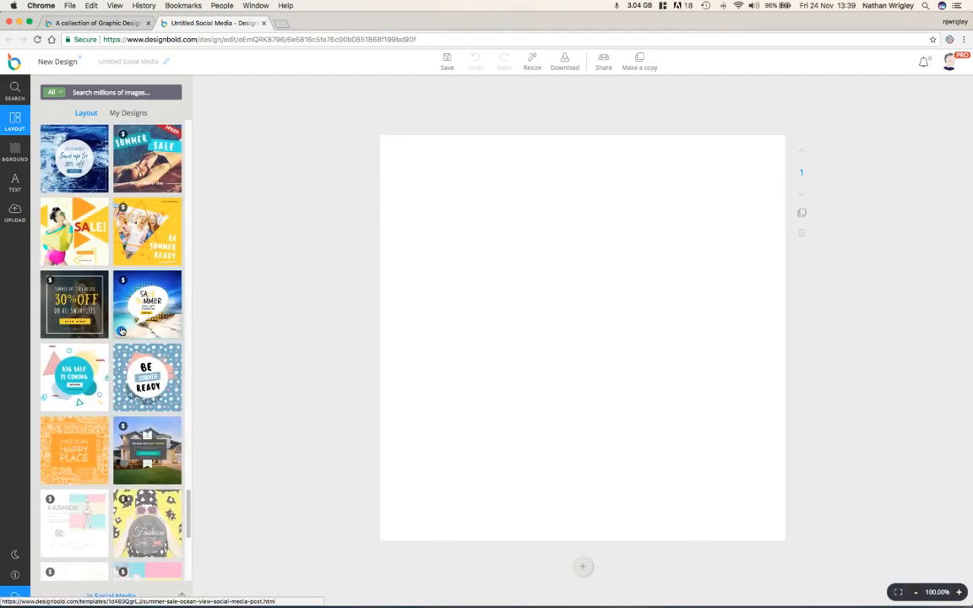
{"action": "scroll", "coordinate": [121, 331], "scroll_direction": "down", "scroll_amount": 10}
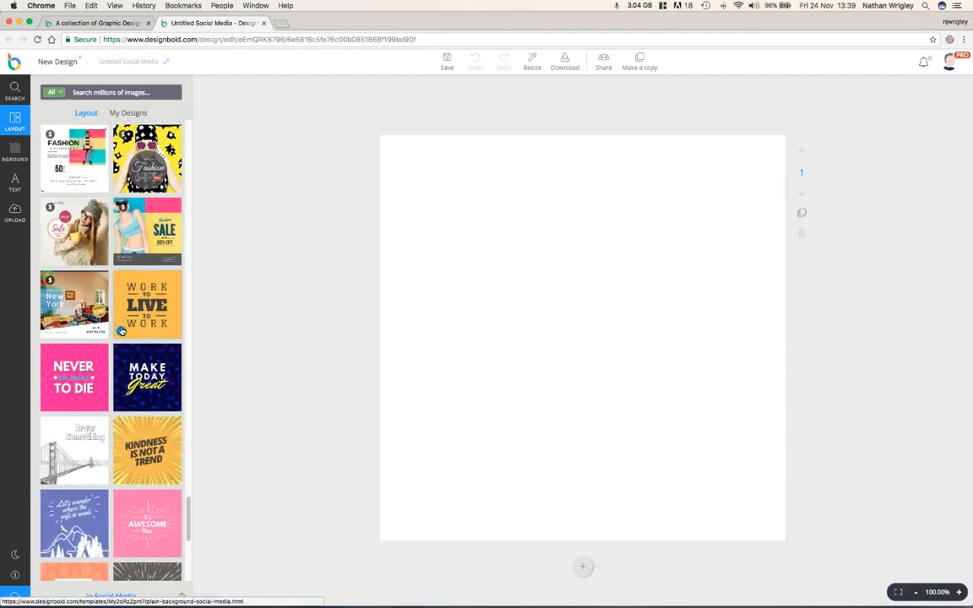
- Apply the red "2017 NEW Collection" layout to the blank design and duplicate that page
{"action": "scroll", "coordinate": [121, 330], "scroll_direction": "down", "scroll_amount": 15}
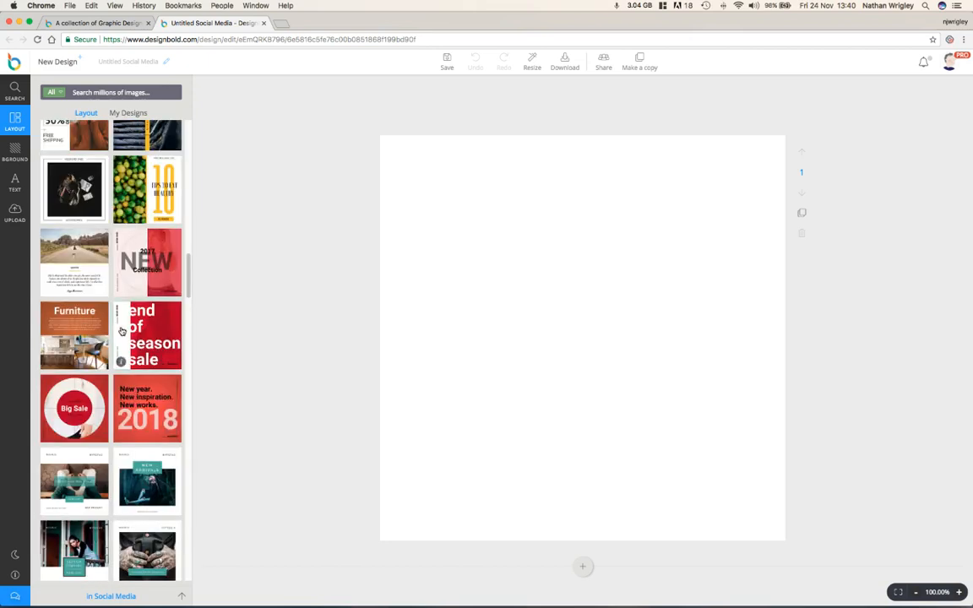
{"action": "left_click", "coordinate": [146, 256]}
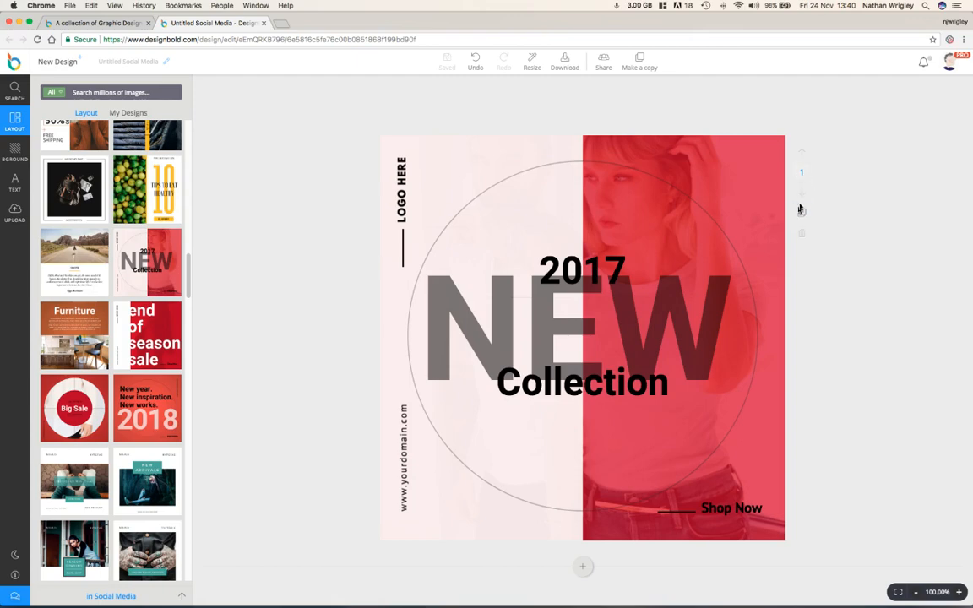
{"action": "left_click", "coordinate": [800, 215]}
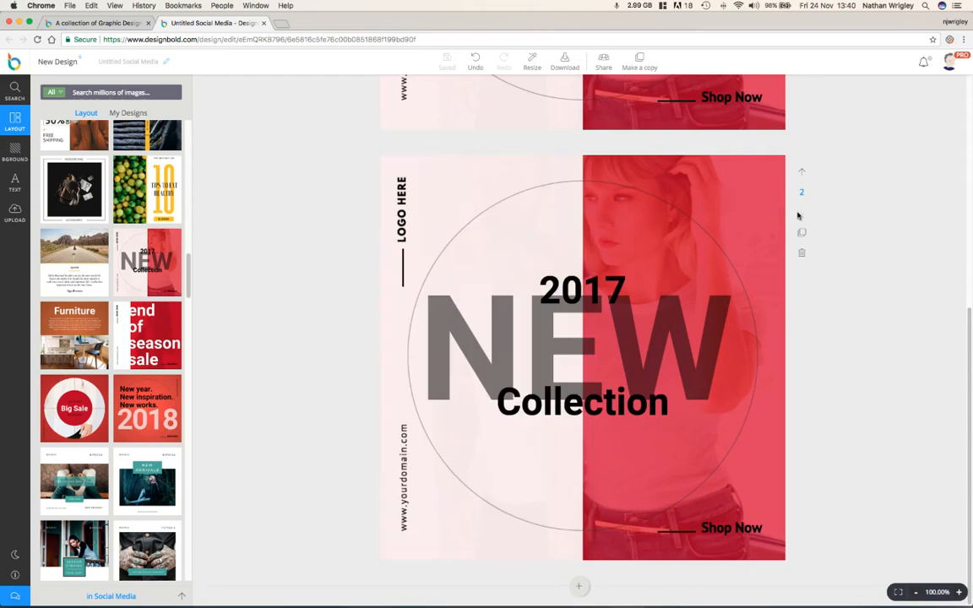
- Delete the duplicated second page and select the large circle outline on the remaining page
{"action": "left_click", "coordinate": [801, 255]}
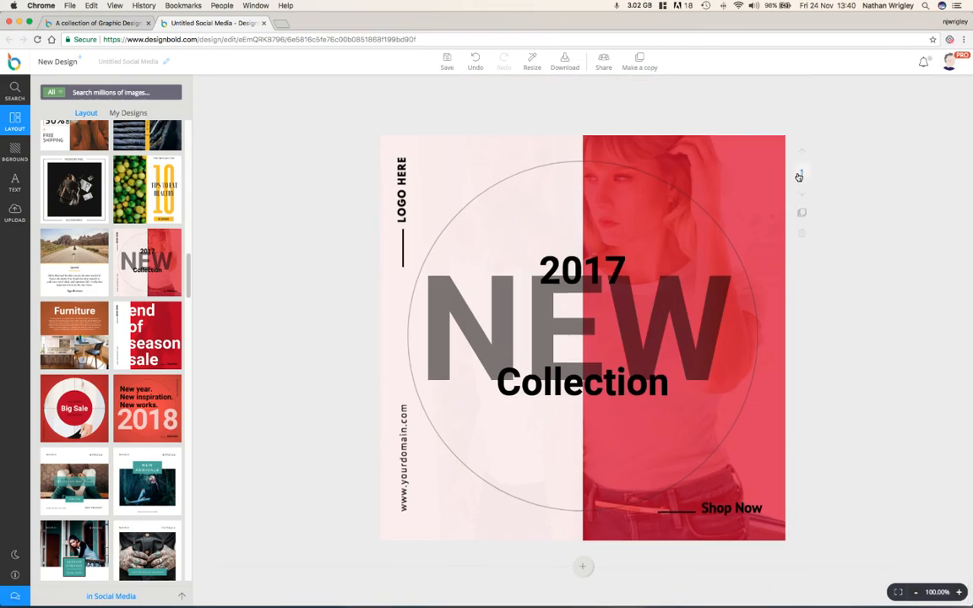
{"action": "left_click", "coordinate": [651, 196]}
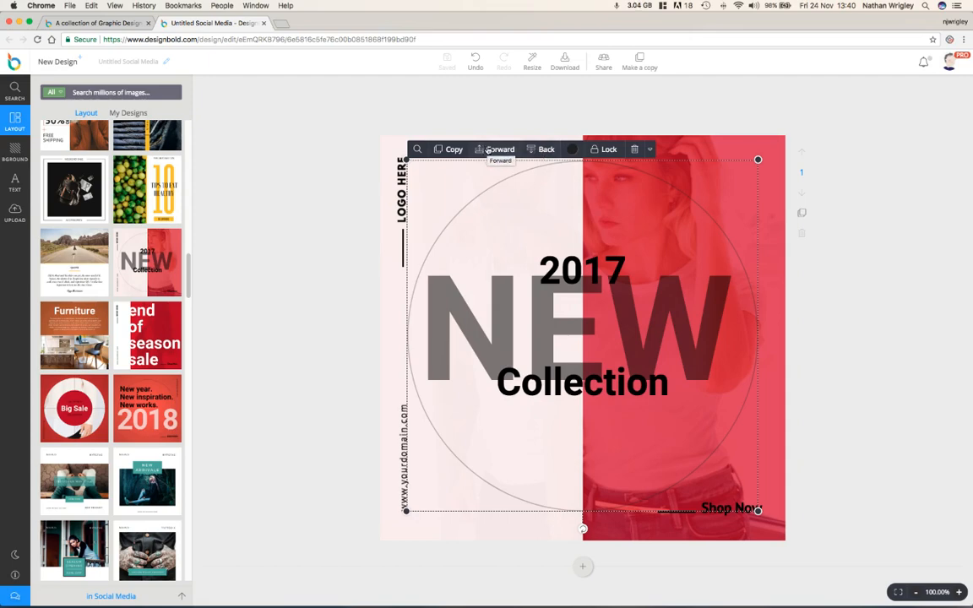
- Send the "2017" heading text back in the layer order and undo the changes made to it
{"action": "double_click", "coordinate": [575, 267]}
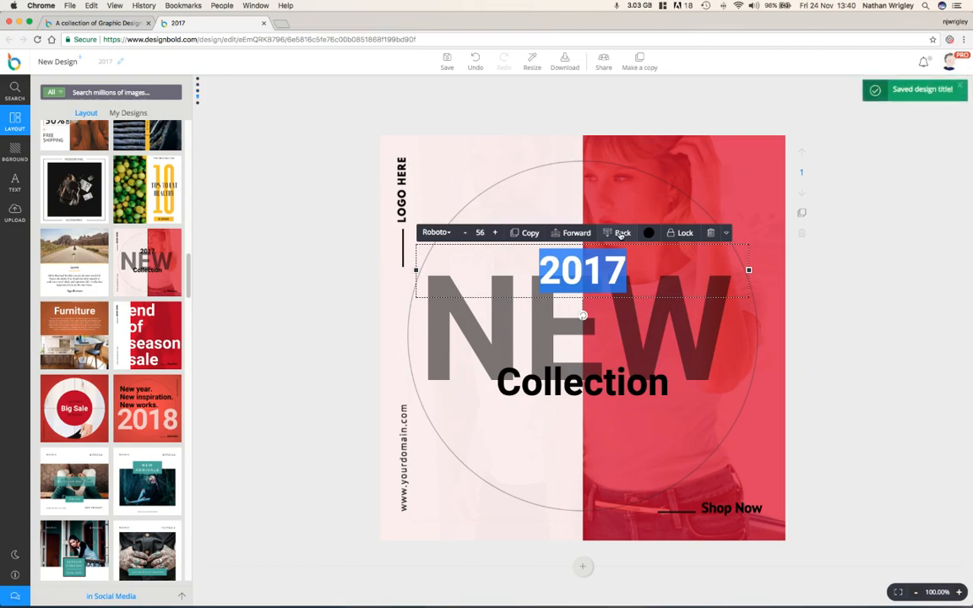
{"action": "left_click", "coordinate": [621, 233]}
{"action": "left_click", "coordinate": [849, 261]}
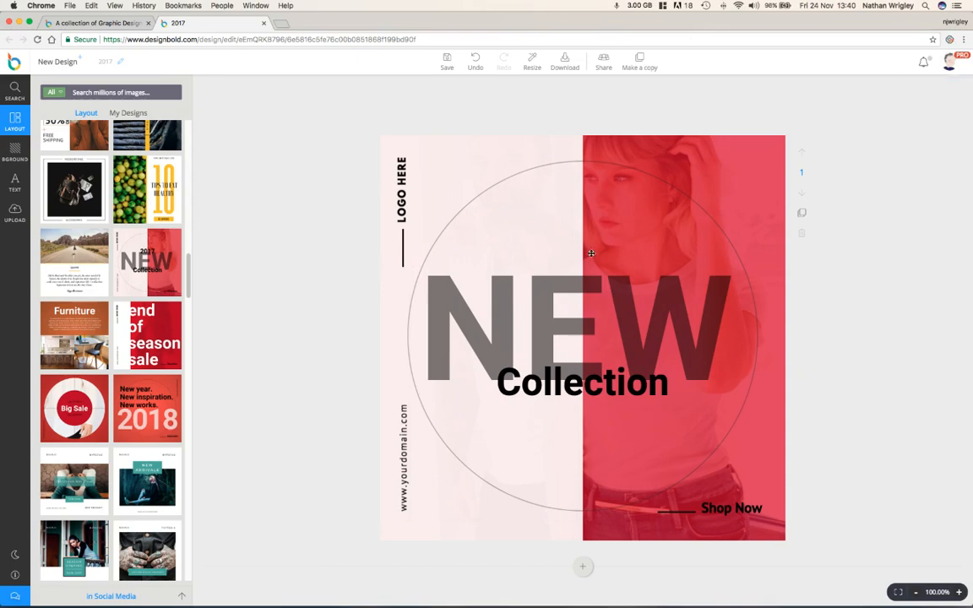
{"action": "left_click", "coordinate": [476, 64]}
{"action": "left_click", "coordinate": [474, 62]}
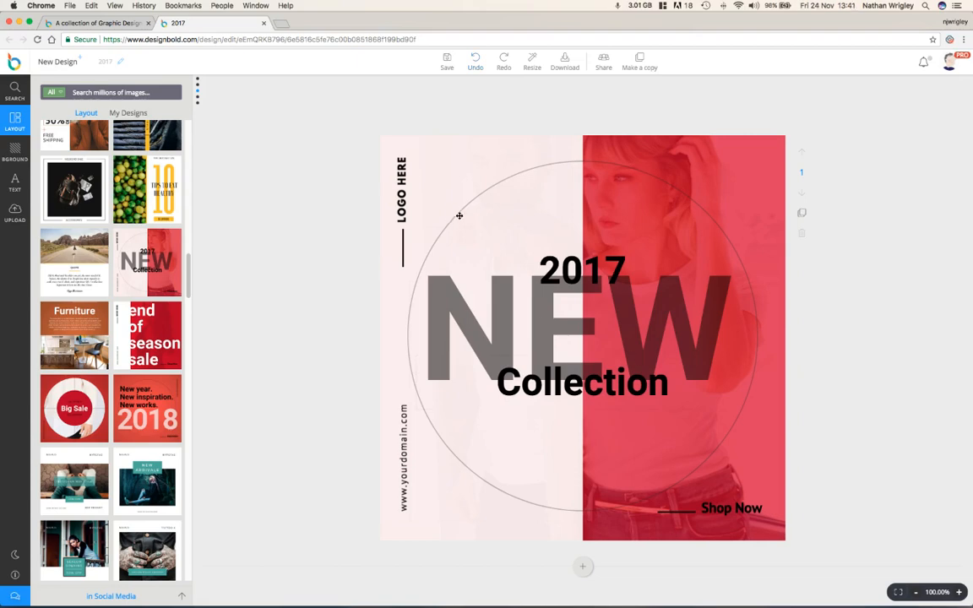
- Look up the large circle outline in the image library by its ID and show its additional options
{"action": "left_click", "coordinate": [730, 180]}
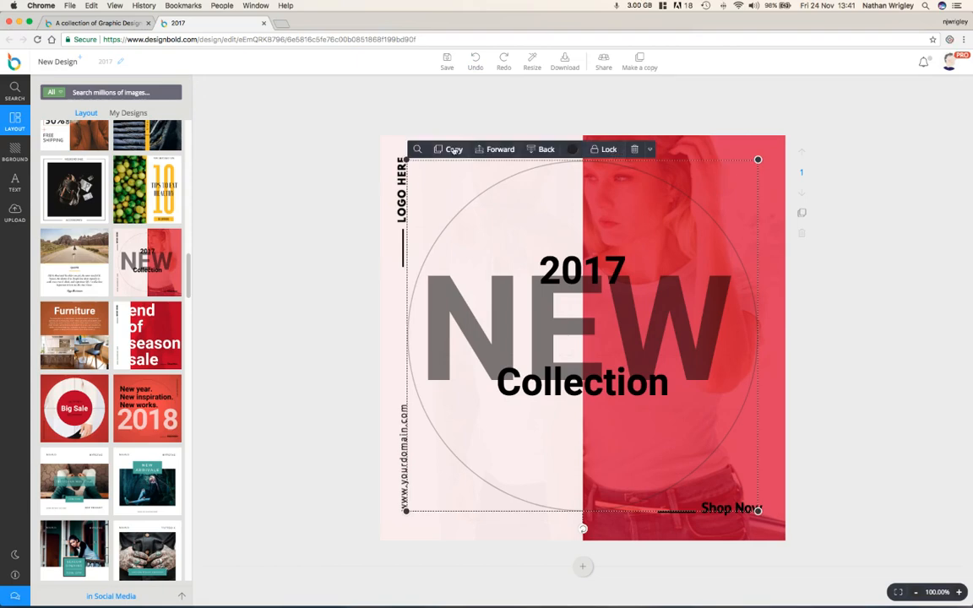
{"action": "left_click", "coordinate": [417, 149]}
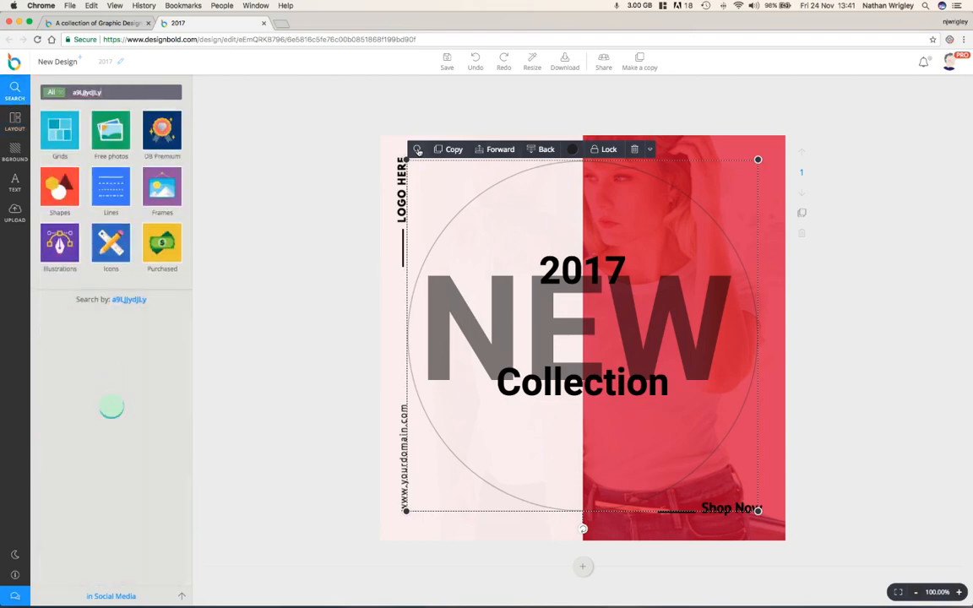
{"action": "left_click", "coordinate": [650, 151]}
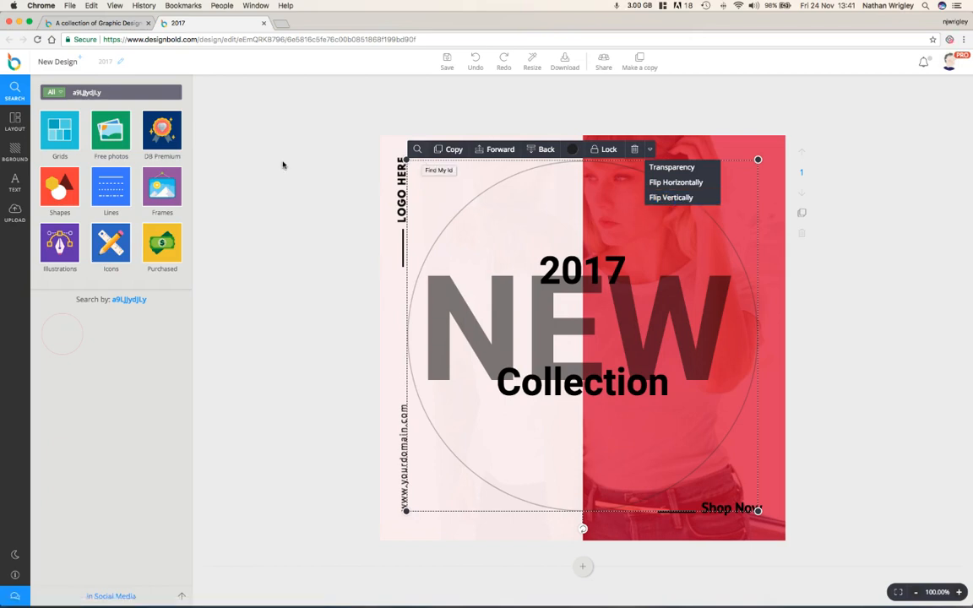
- Search the free photos for "dogs" and show the list of available search categories
{"action": "left_click", "coordinate": [113, 130]}
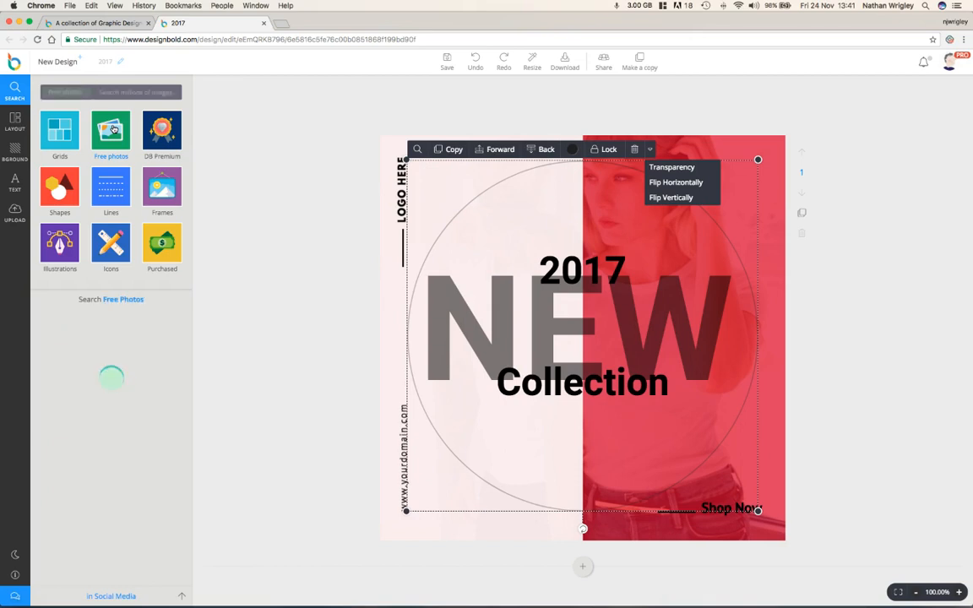
{"action": "scroll", "coordinate": [101, 376], "scroll_direction": "down", "scroll_amount": 2}
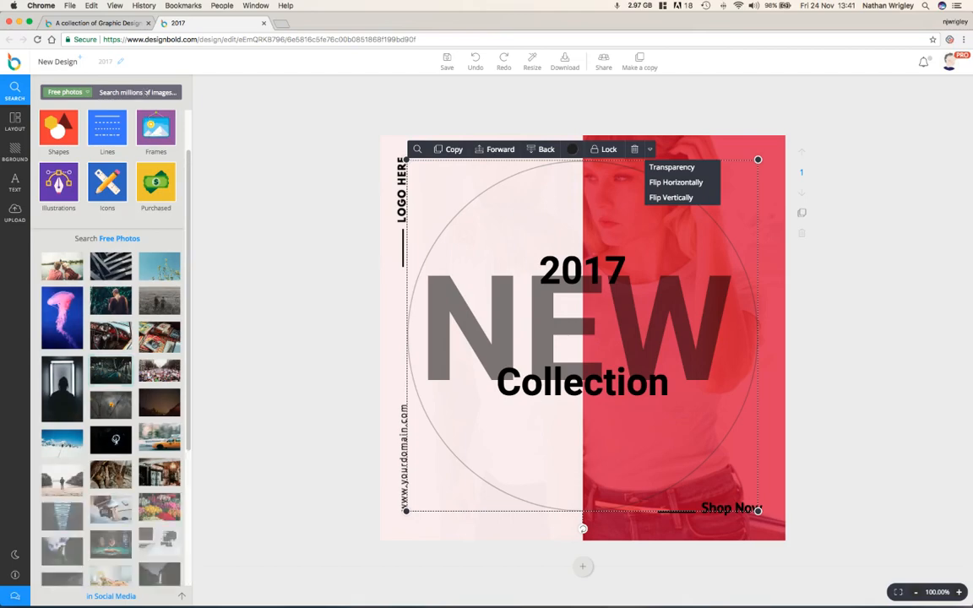
{"action": "left_click", "coordinate": [145, 92]}
{"action": "type", "text": "dogs"}
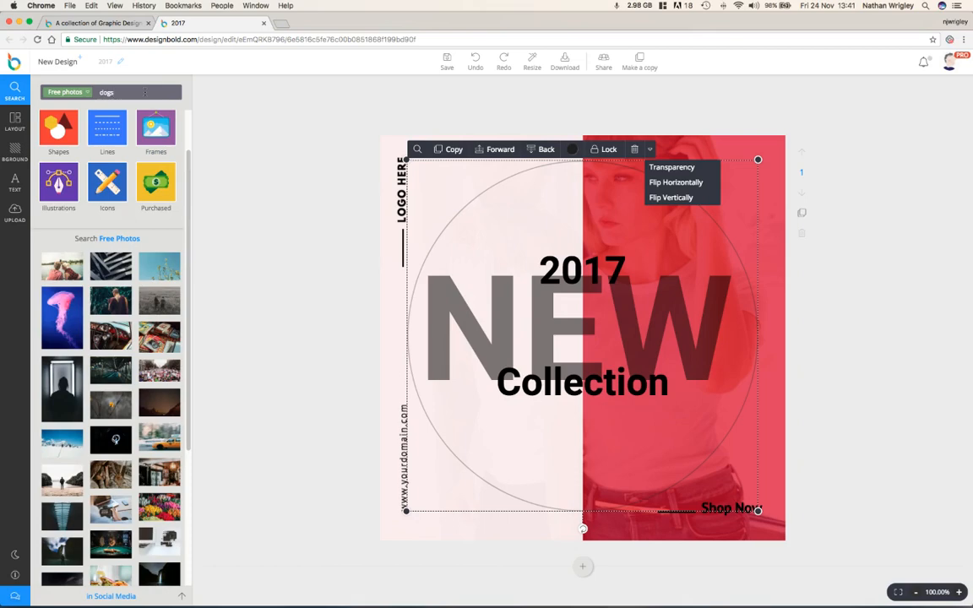
{"action": "key", "text": "Return"}
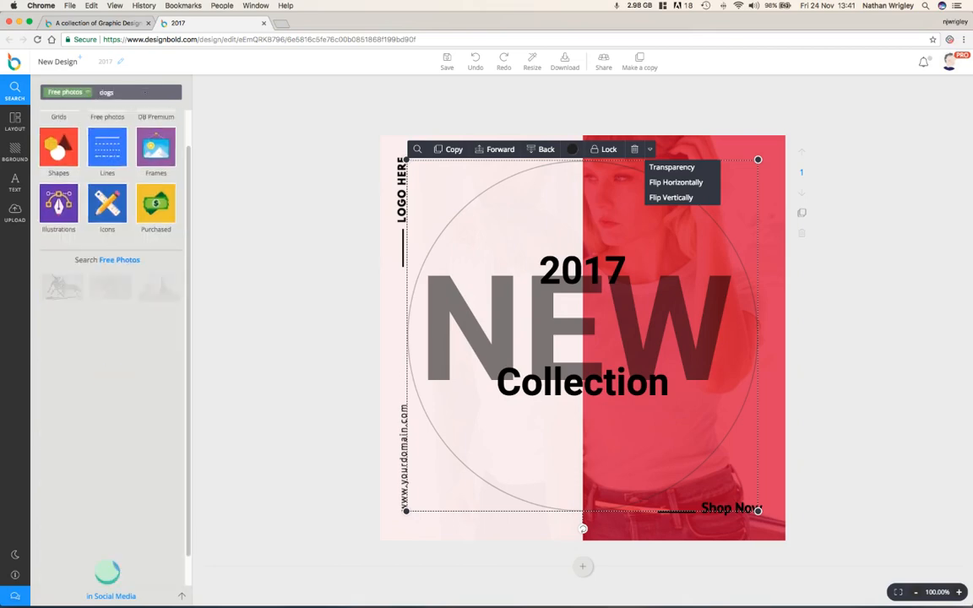
{"action": "scroll", "coordinate": [161, 233], "scroll_direction": "up", "scroll_amount": 3}
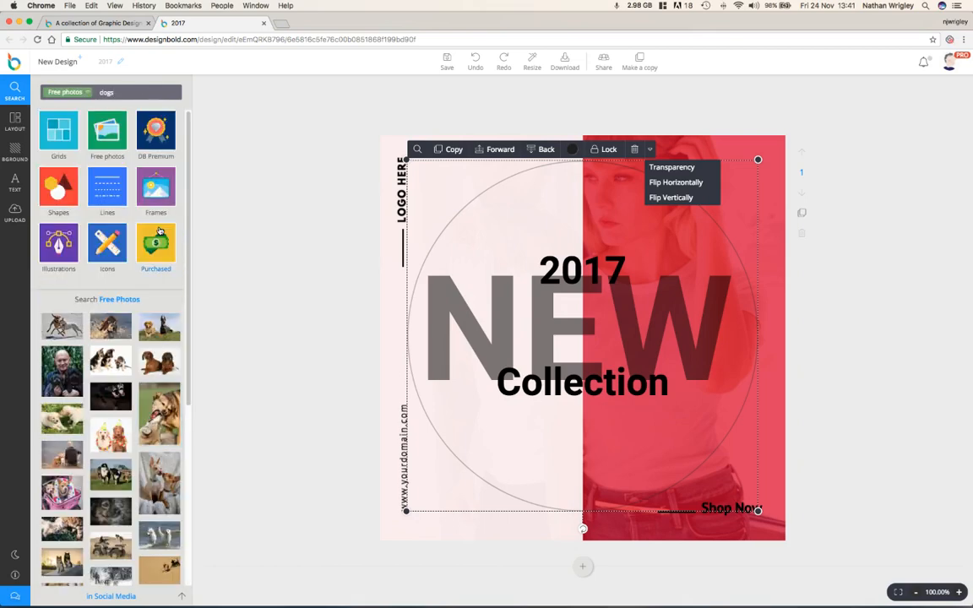
{"action": "left_click", "coordinate": [90, 94]}
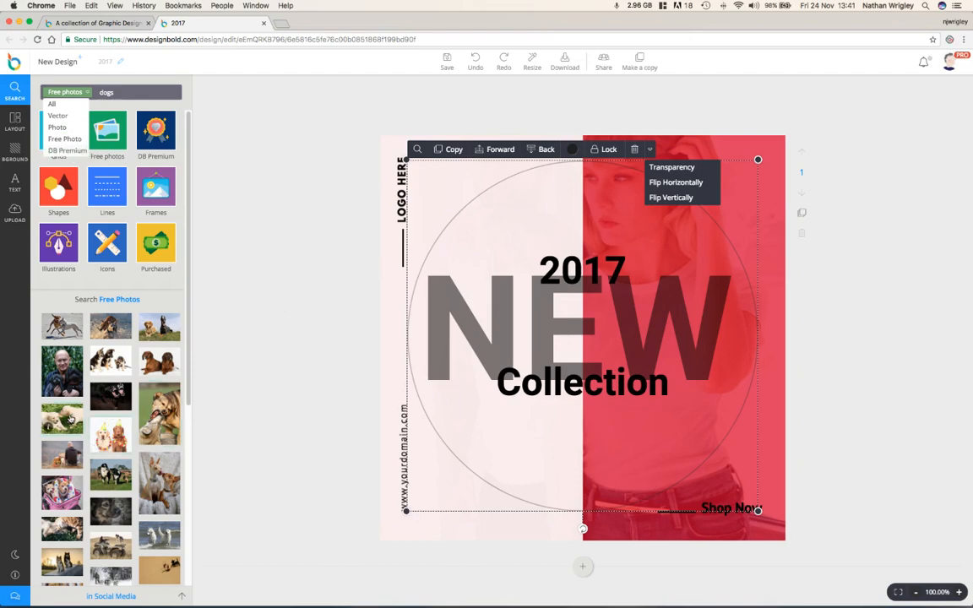
- Add the photo of two pale puppies on grass, shrink it and place it just below the "Collection" text
{"action": "left_click", "coordinate": [71, 418]}
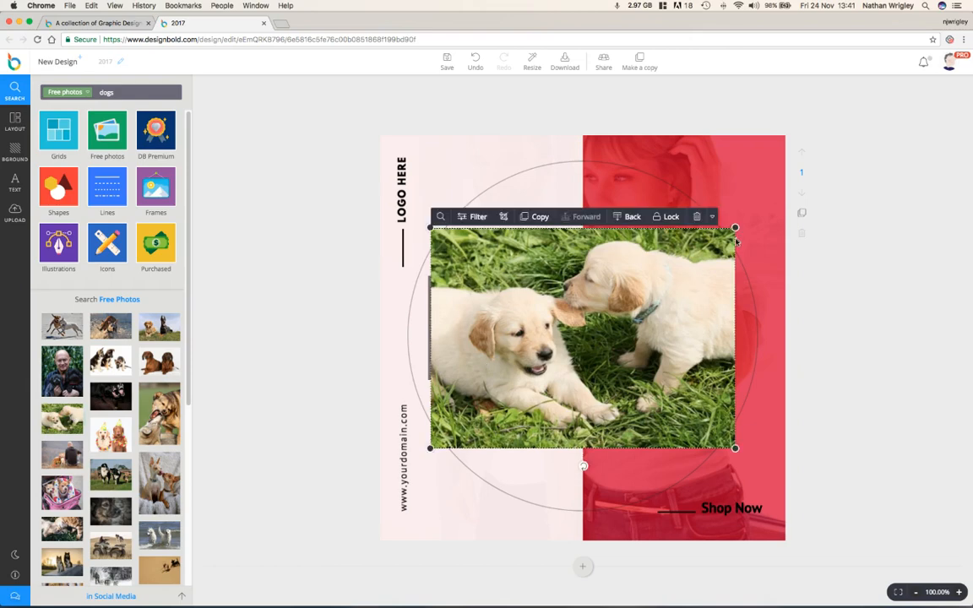
{"action": "left_click_drag", "start_coordinate": [735, 228], "coordinate": [594, 329]}
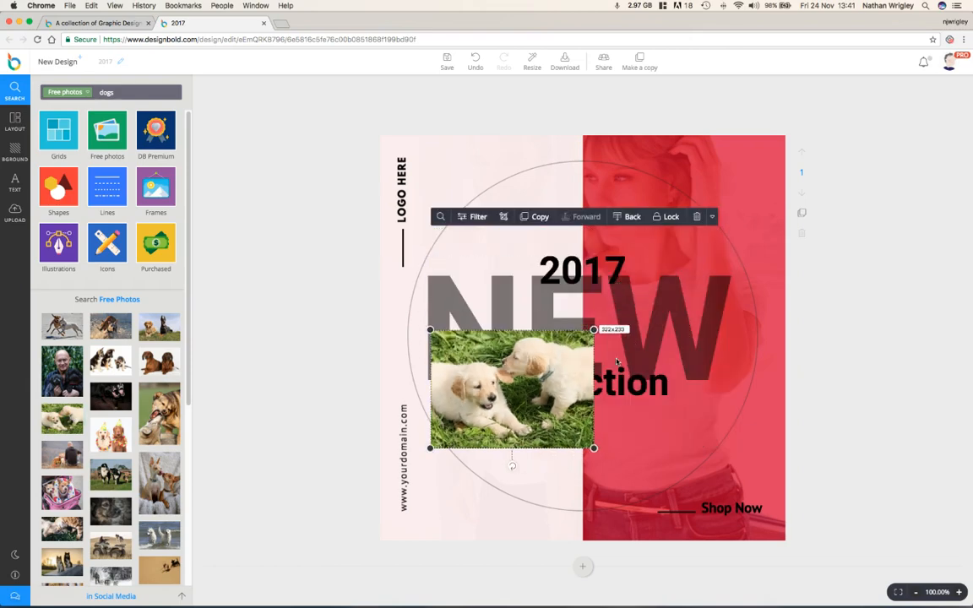
{"action": "left_click_drag", "start_coordinate": [556, 393], "coordinate": [601, 467]}
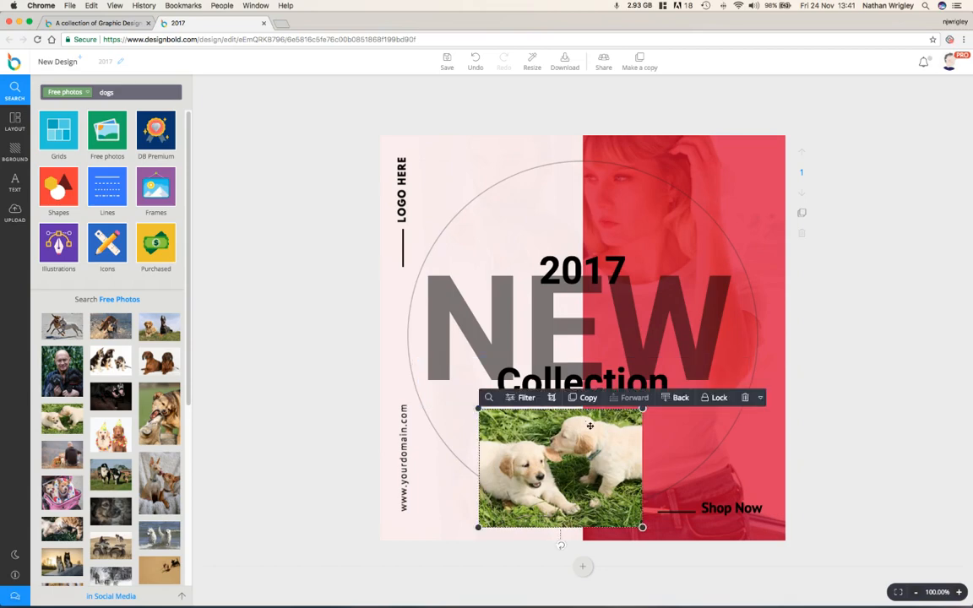
- Send the puppy photo back several layers, behind the translucent white panel of the design
{"action": "left_click", "coordinate": [676, 398]}
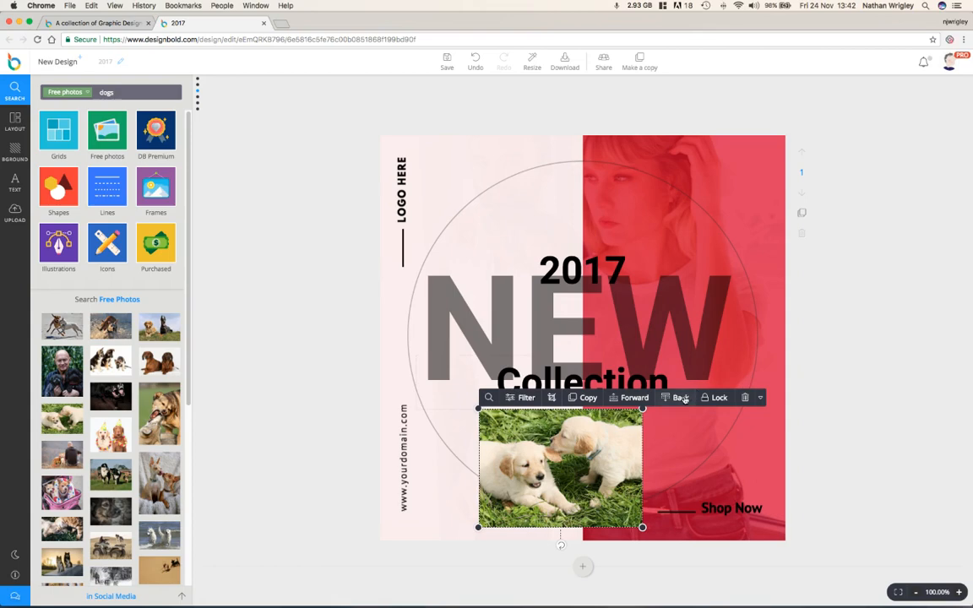
{"action": "left_click", "coordinate": [682, 399]}
{"action": "left_click", "coordinate": [683, 399]}
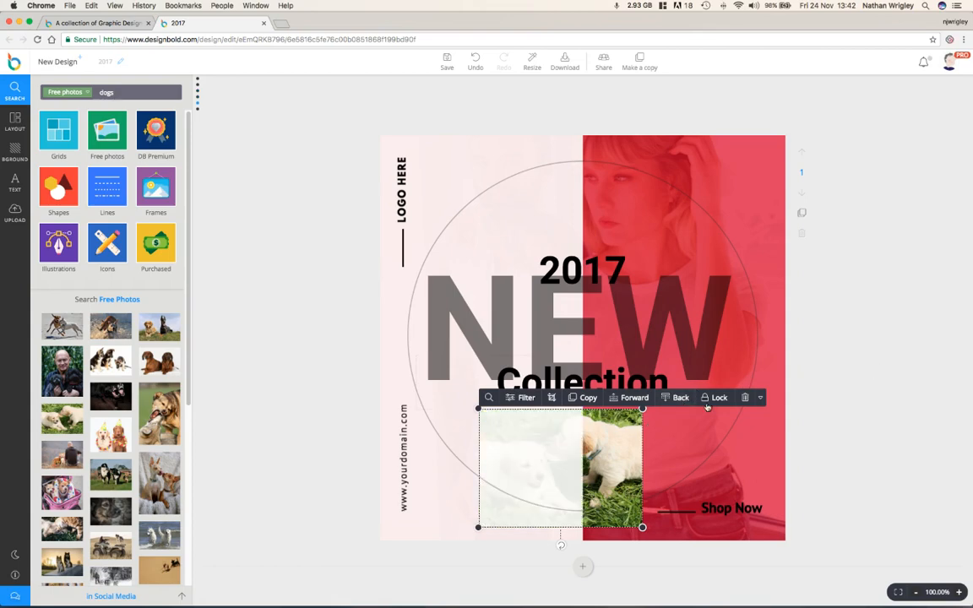
- Flip the puppy photo horizontally, and try a vertical flip before reversing it
{"action": "left_click", "coordinate": [760, 398]}
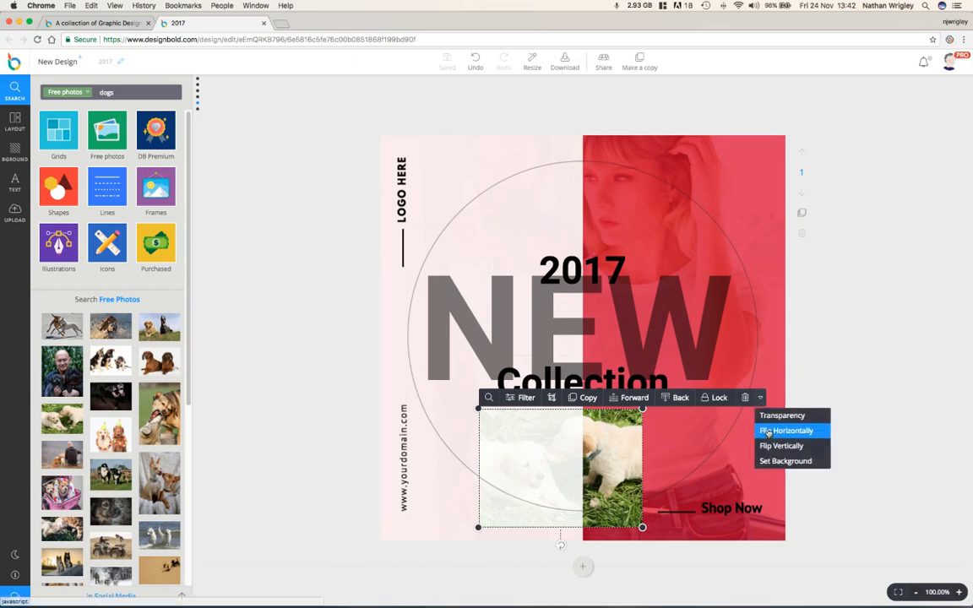
{"action": "left_click", "coordinate": [768, 434]}
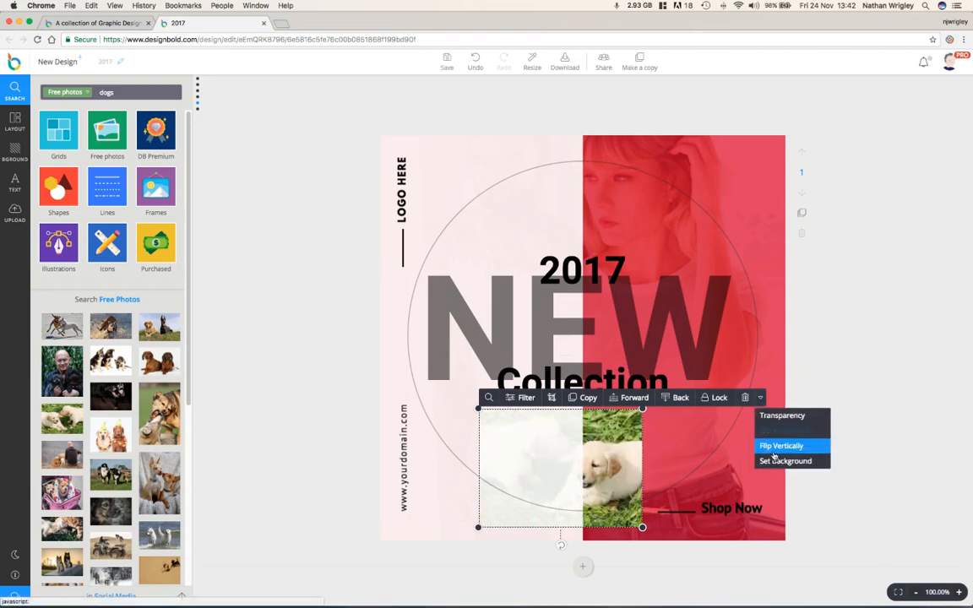
{"action": "left_click", "coordinate": [775, 447]}
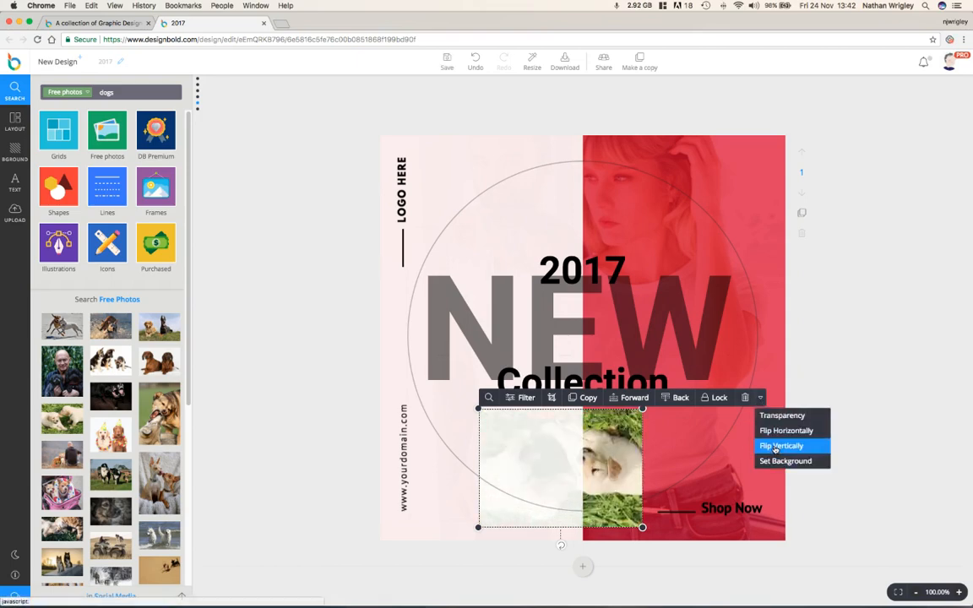
{"action": "left_click", "coordinate": [775, 447]}
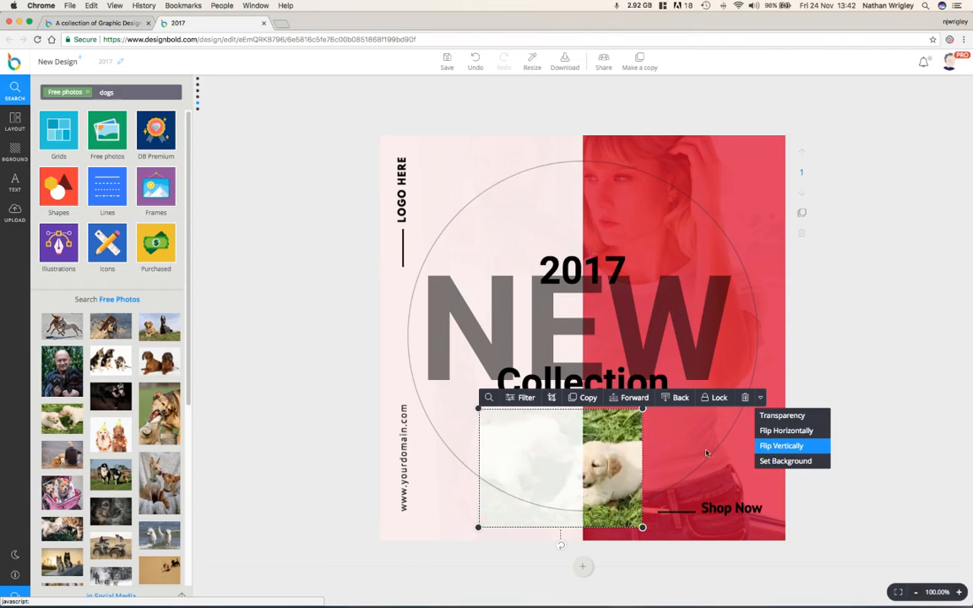
- Bring the large "NEW" text forward and move it slightly up and to the right
{"action": "left_click", "coordinate": [624, 449]}
{"action": "left_click", "coordinate": [625, 449]}
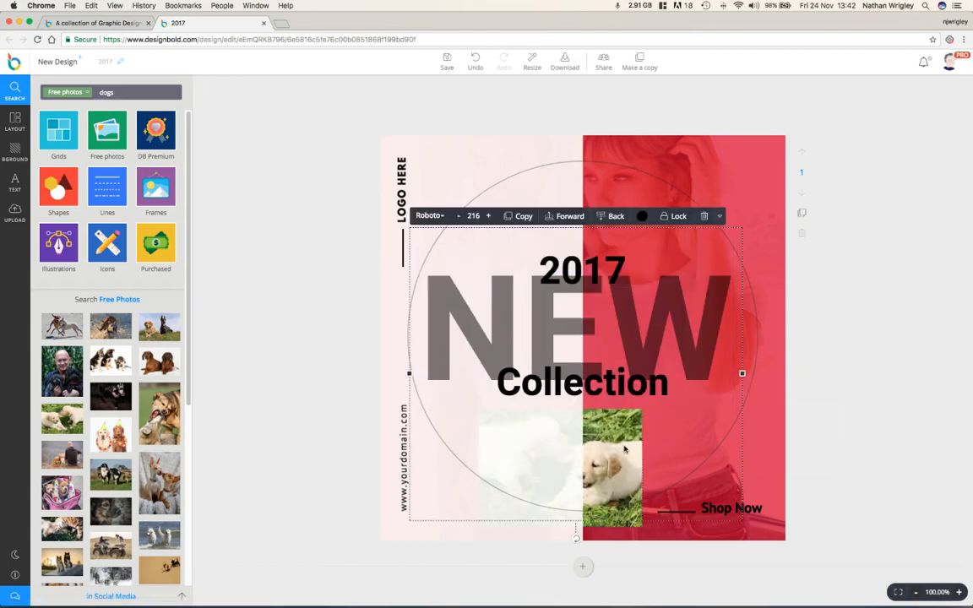
{"action": "left_click", "coordinate": [563, 217]}
{"action": "left_click", "coordinate": [574, 409]}
{"action": "mouse_move", "coordinate": [627, 470]}
{"action": "left_mouse_down"}
{"action": "mouse_move", "coordinate": [655, 466]}
{"action": "mouse_move", "coordinate": [623, 461]}
{"action": "left_mouse_up"}
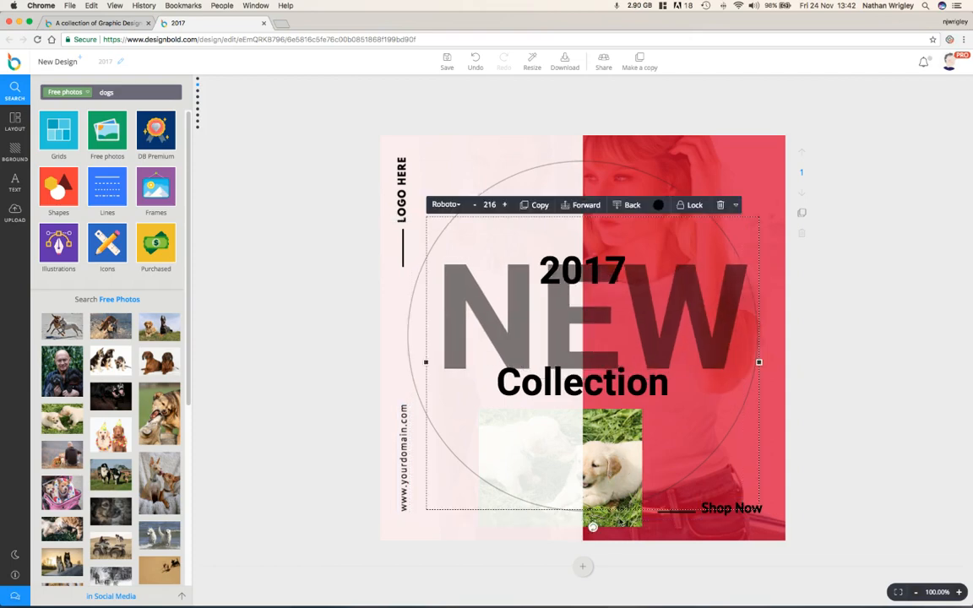
- Bring the puppy photo forward, in front of the translucent white panel
{"action": "left_click", "coordinate": [620, 520]}
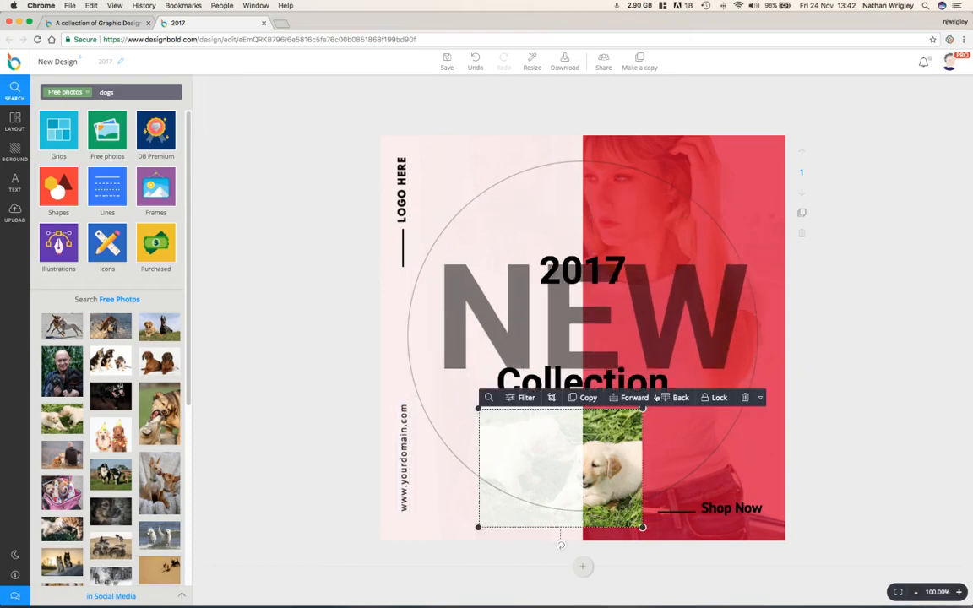
{"action": "left_click", "coordinate": [635, 398]}
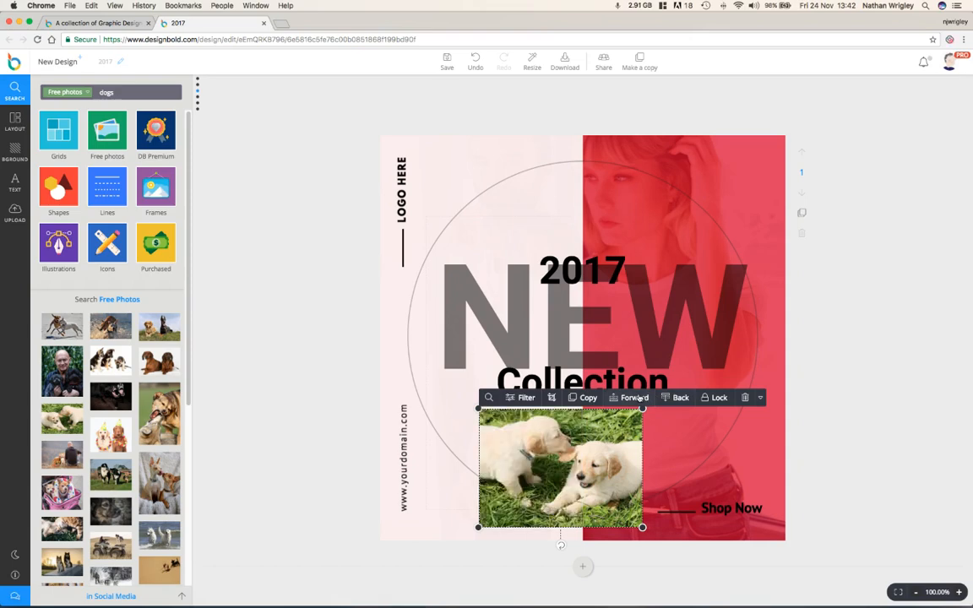
- Try a brightness of -72 and the Street filter on the puppy photo, and apply the Epic filter
{"action": "left_click", "coordinate": [522, 398]}
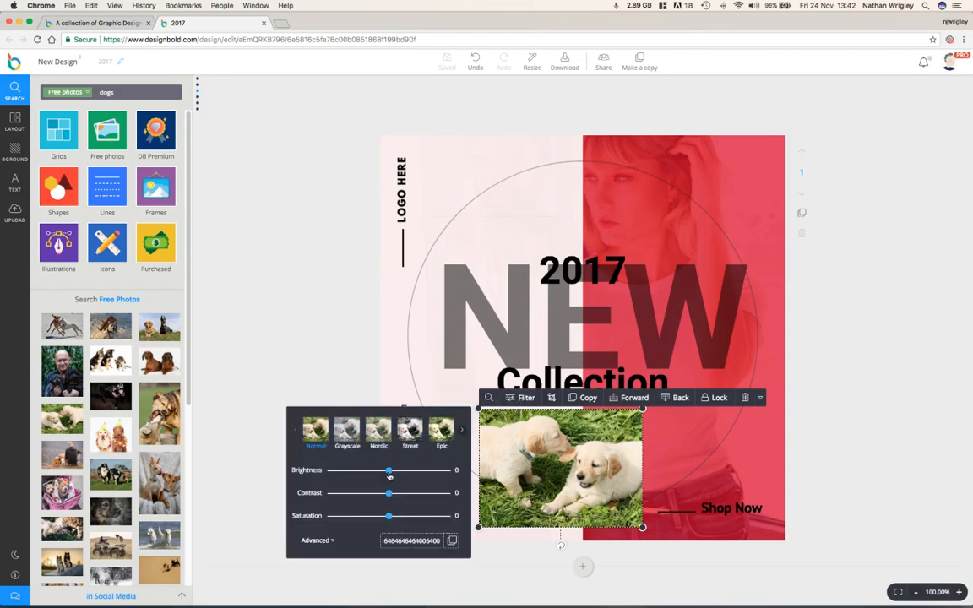
{"action": "left_click_drag", "start_coordinate": [388, 471], "coordinate": [346, 467]}
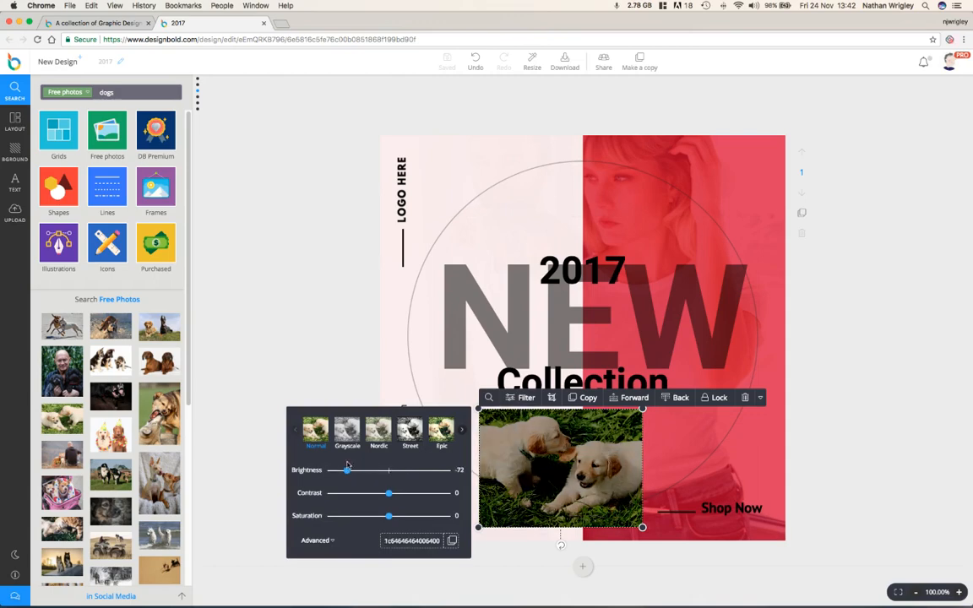
{"action": "left_click", "coordinate": [410, 431]}
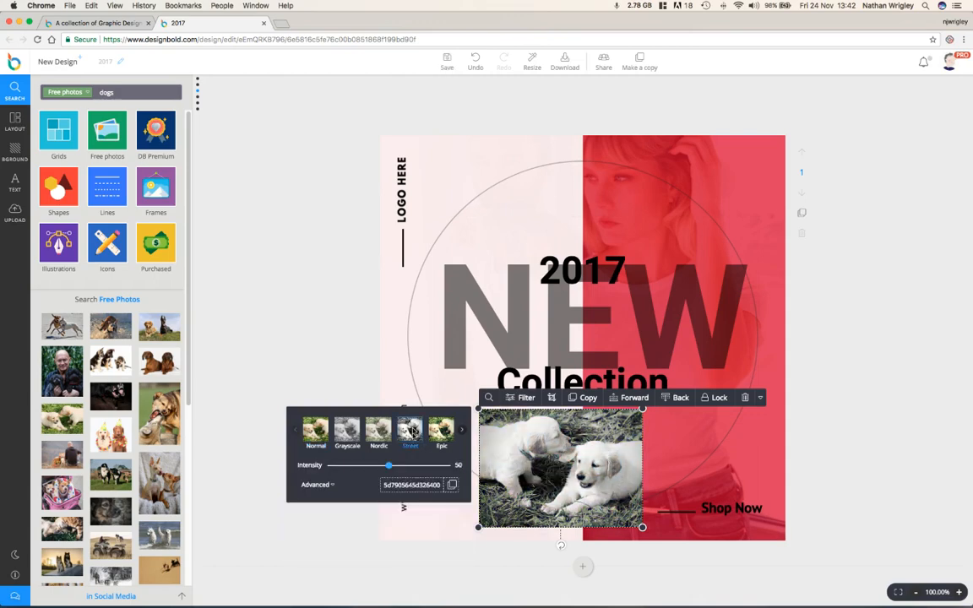
{"action": "left_click", "coordinate": [440, 430]}
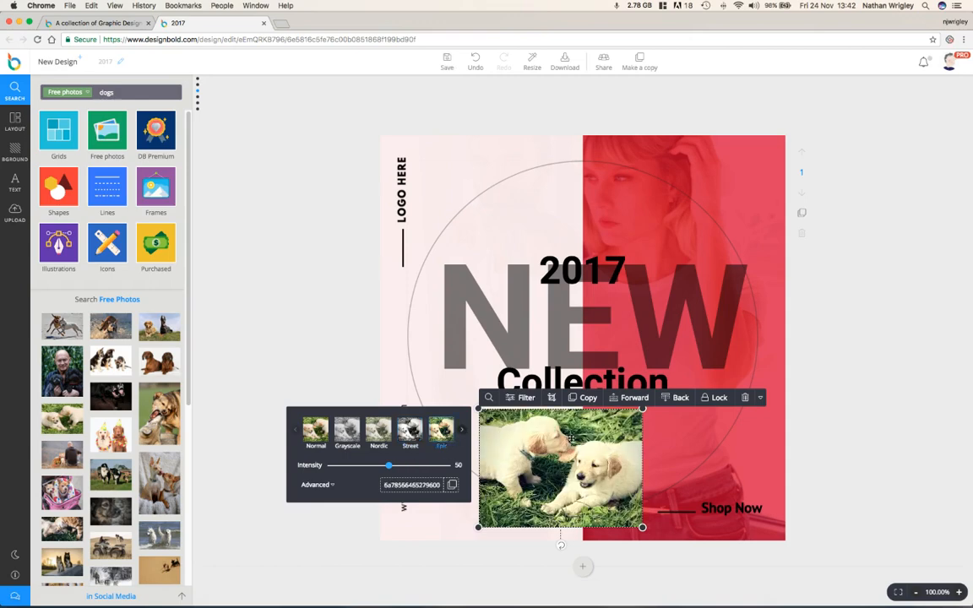
- Rotate the puppy photo clockwise to a tilt and crop it to a smaller area around the puppies
{"action": "left_click_drag", "start_coordinate": [562, 548], "coordinate": [517, 543]}
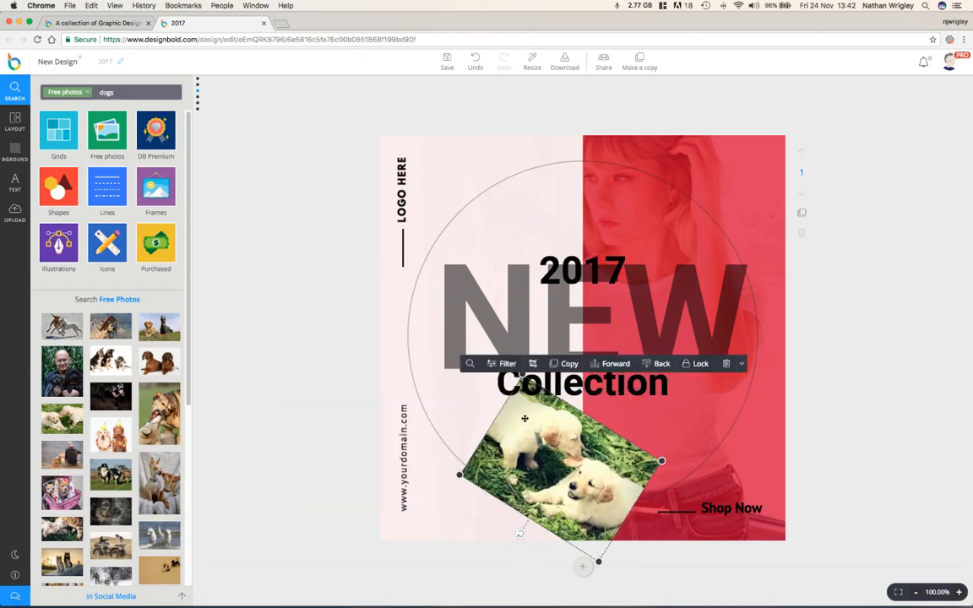
{"action": "left_click", "coordinate": [532, 363]}
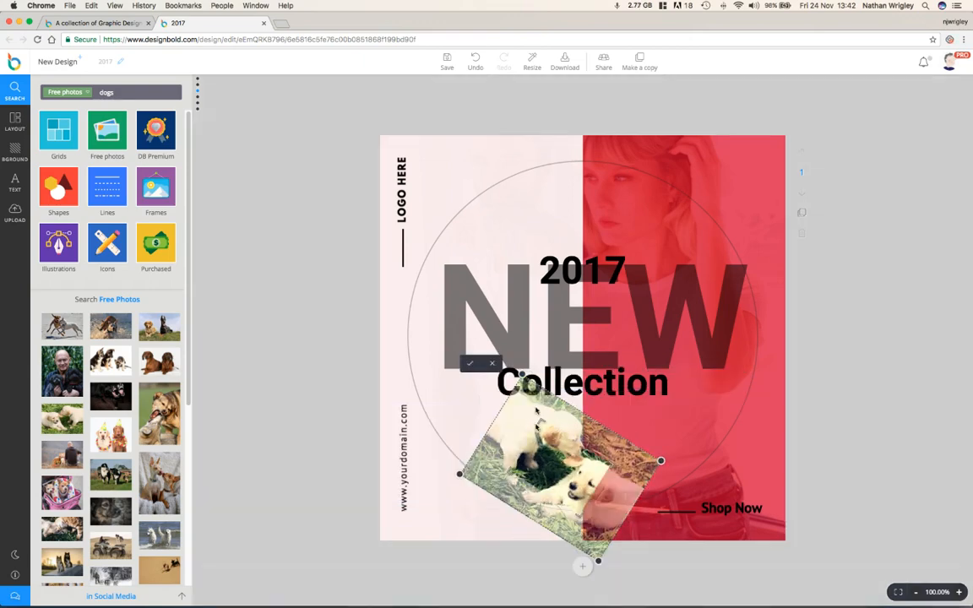
{"action": "left_click_drag", "start_coordinate": [541, 422], "coordinate": [541, 461]}
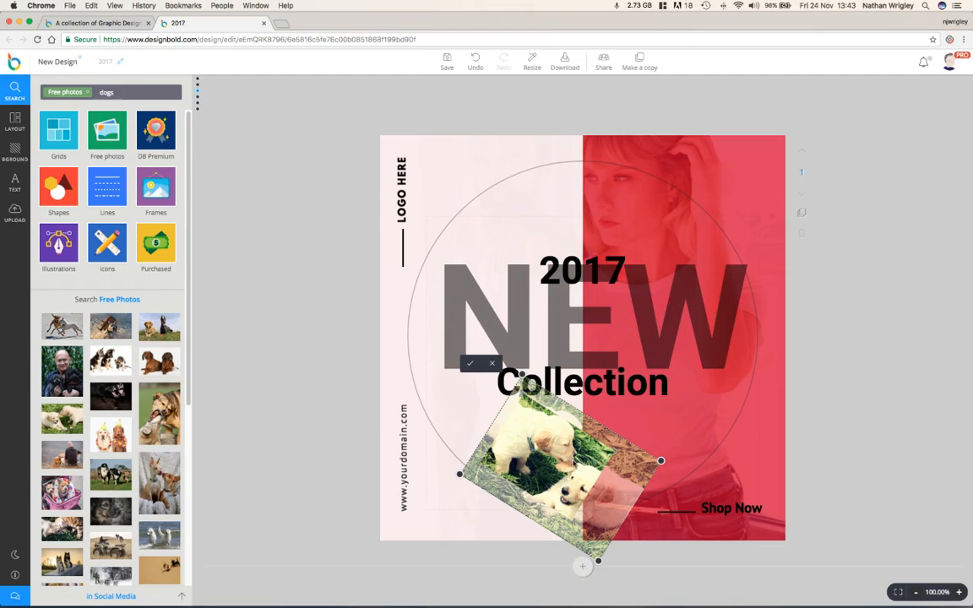
{"action": "left_click", "coordinate": [470, 364]}
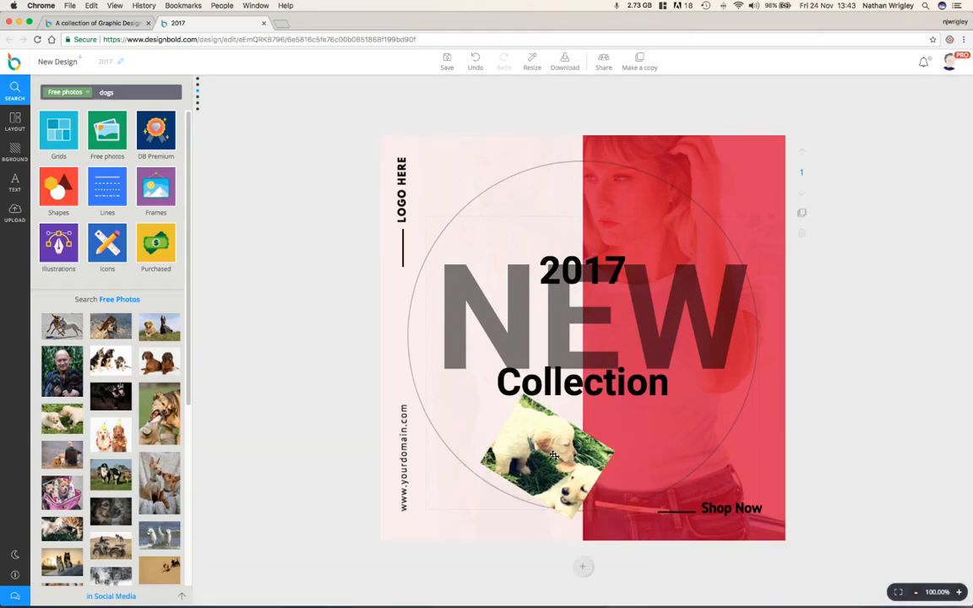
- Move the large "NEW" text slightly up on the design
{"action": "left_click_drag", "start_coordinate": [553, 456], "coordinate": [547, 425]}
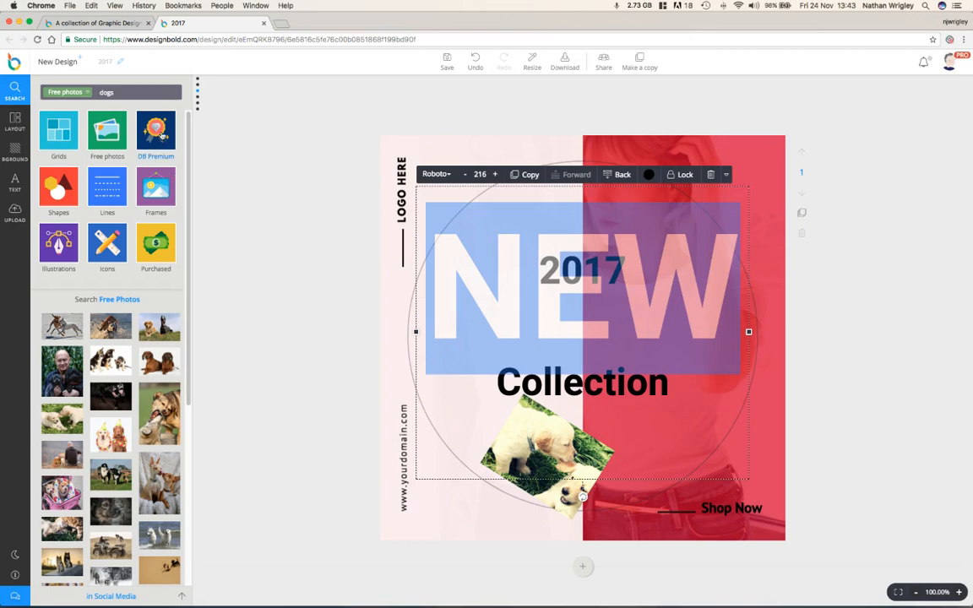
- Look through the DB Premium photos and the available shapes
{"action": "left_click", "coordinate": [160, 128]}
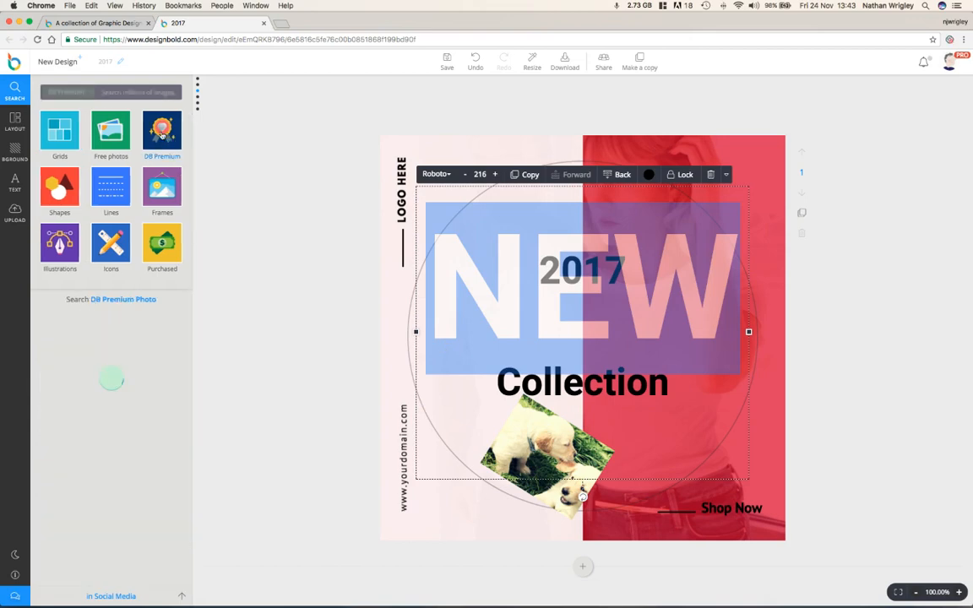
{"action": "scroll", "coordinate": [127, 211], "scroll_direction": "down", "scroll_amount": 2}
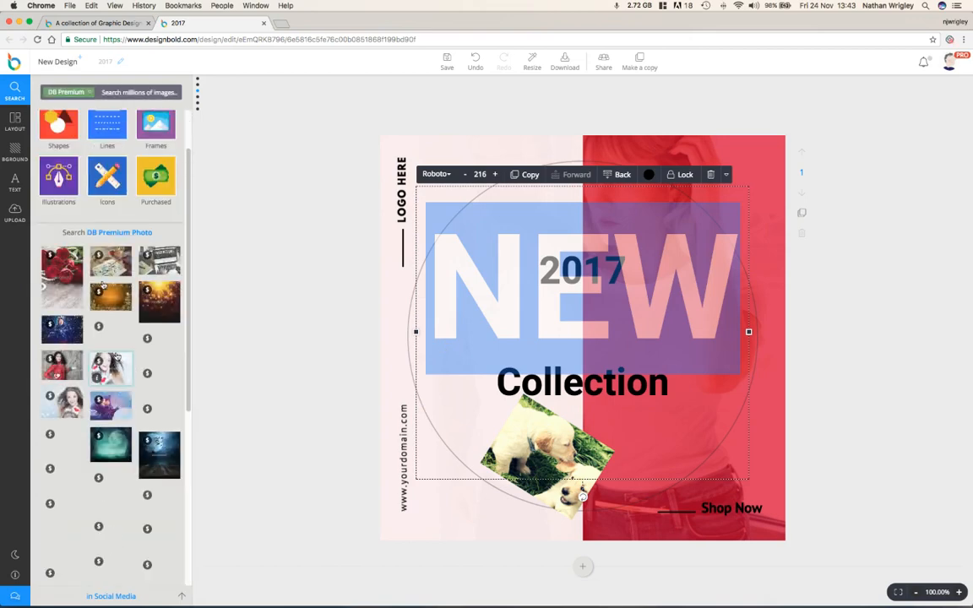
{"action": "scroll", "coordinate": [102, 288], "scroll_direction": "up", "scroll_amount": 2}
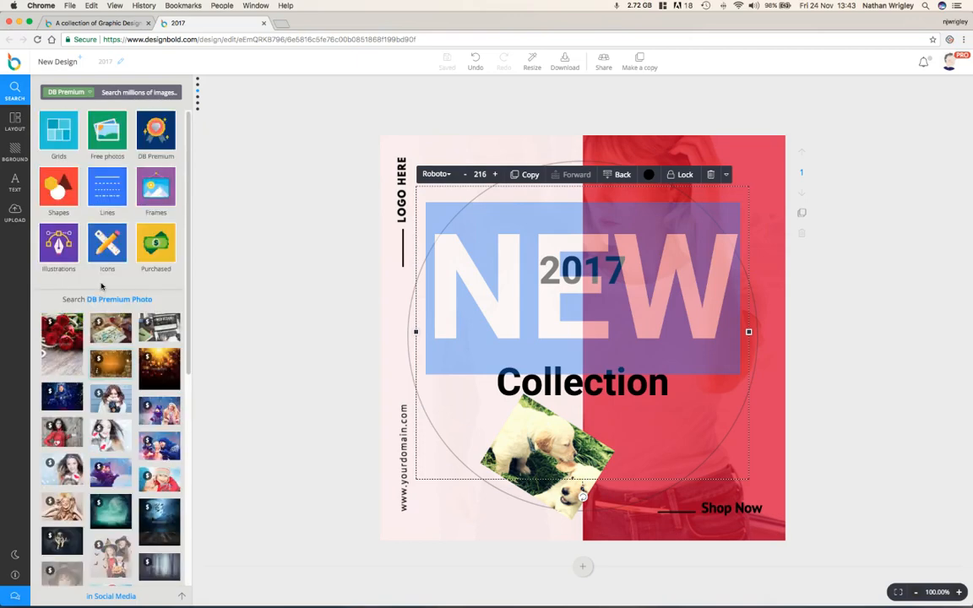
{"action": "left_click", "coordinate": [60, 187]}
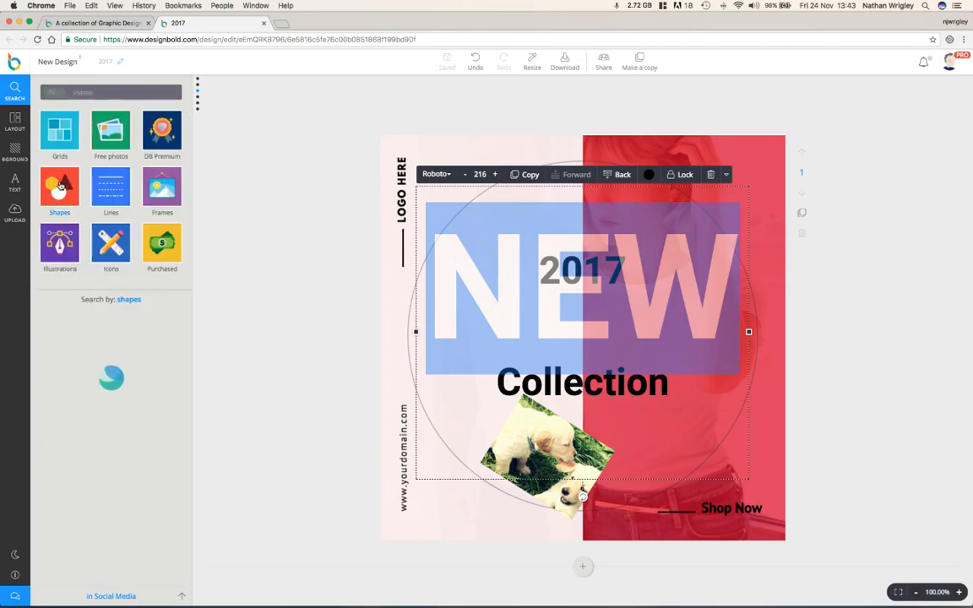
{"action": "scroll", "coordinate": [93, 338], "scroll_direction": "down", "scroll_amount": 3}
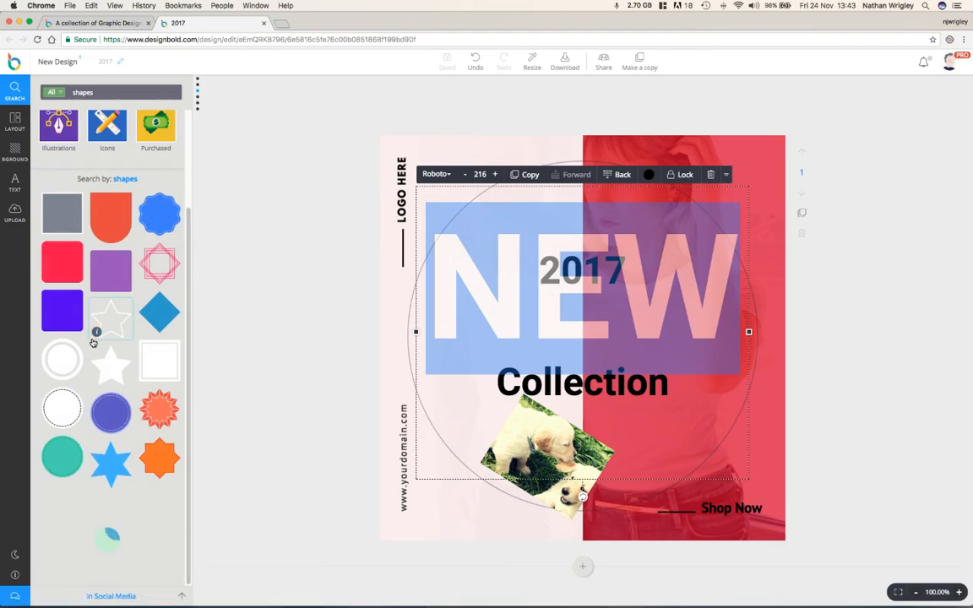
{"action": "scroll", "coordinate": [94, 342], "scroll_direction": "down", "scroll_amount": 8}
{"action": "scroll", "coordinate": [94, 342], "scroll_direction": "up", "scroll_amount": 9}
{"action": "scroll", "coordinate": [93, 343], "scroll_direction": "up", "scroll_amount": 2}
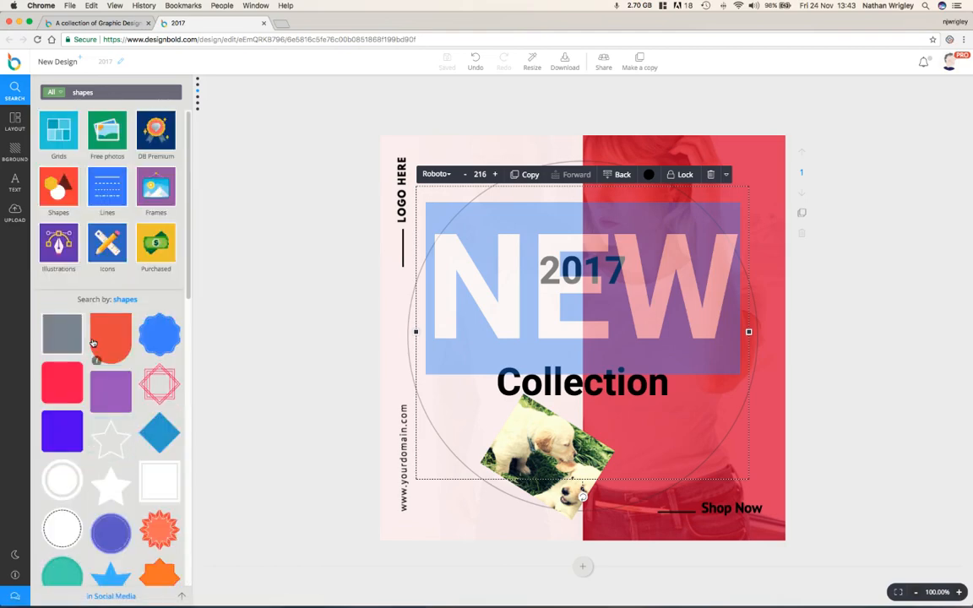
- Search for "triangles" and place the dark triple-triangle graphic on the red panel, above "Shop Now"
{"action": "left_click_drag", "start_coordinate": [103, 91], "coordinate": [57, 93]}
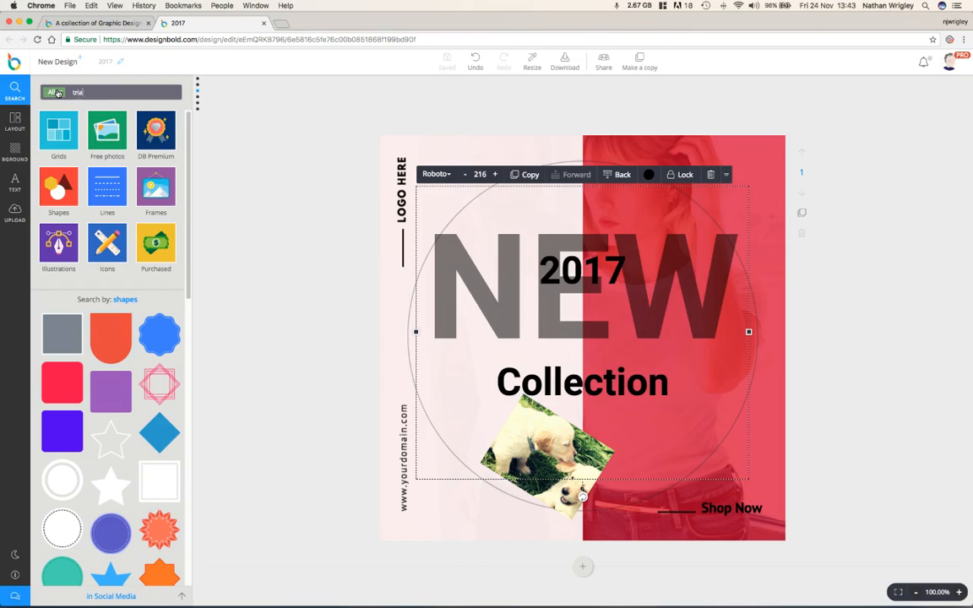
{"action": "key", "text": "Return"}
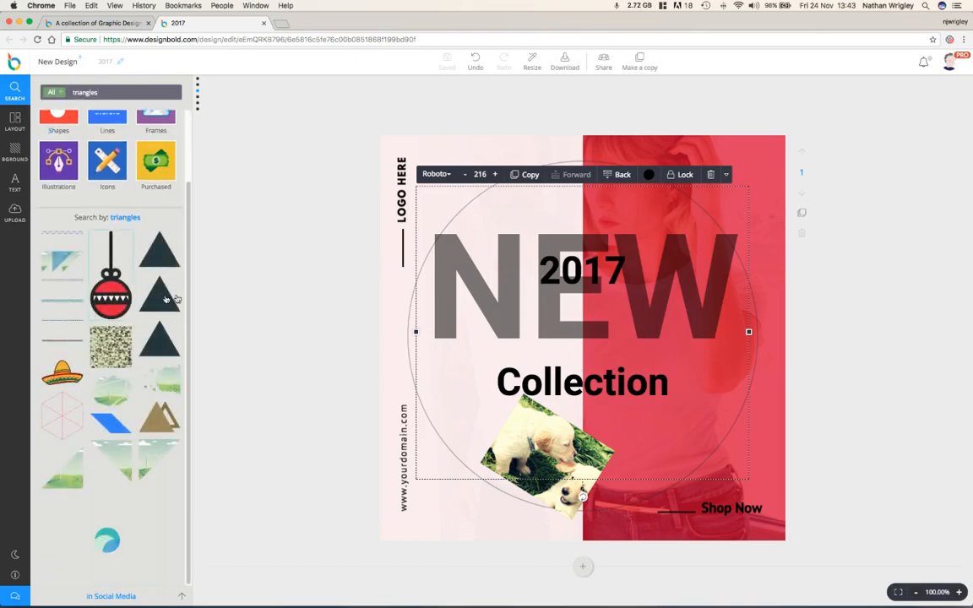
{"action": "left_click", "coordinate": [161, 296]}
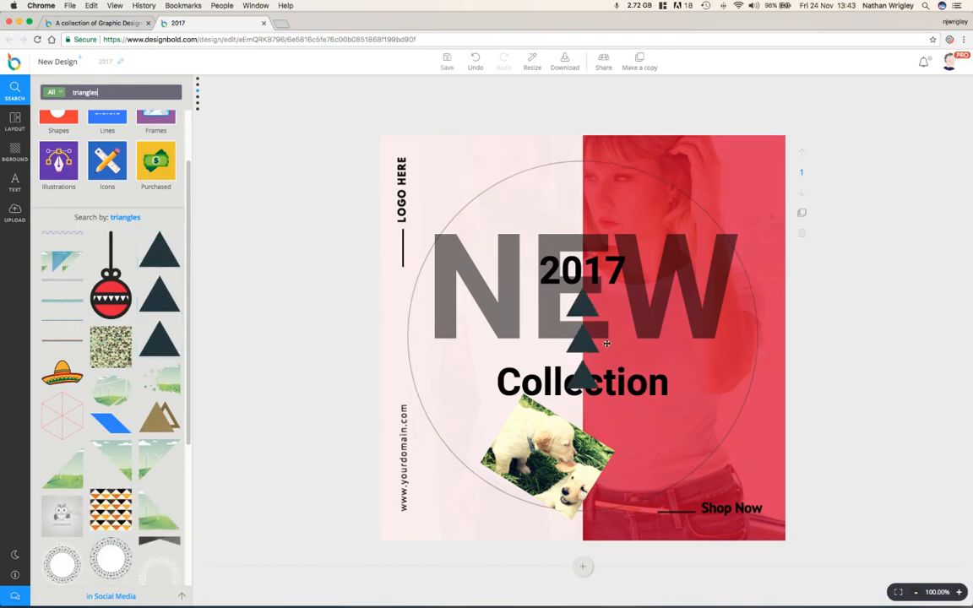
{"action": "left_click_drag", "start_coordinate": [586, 343], "coordinate": [725, 408]}
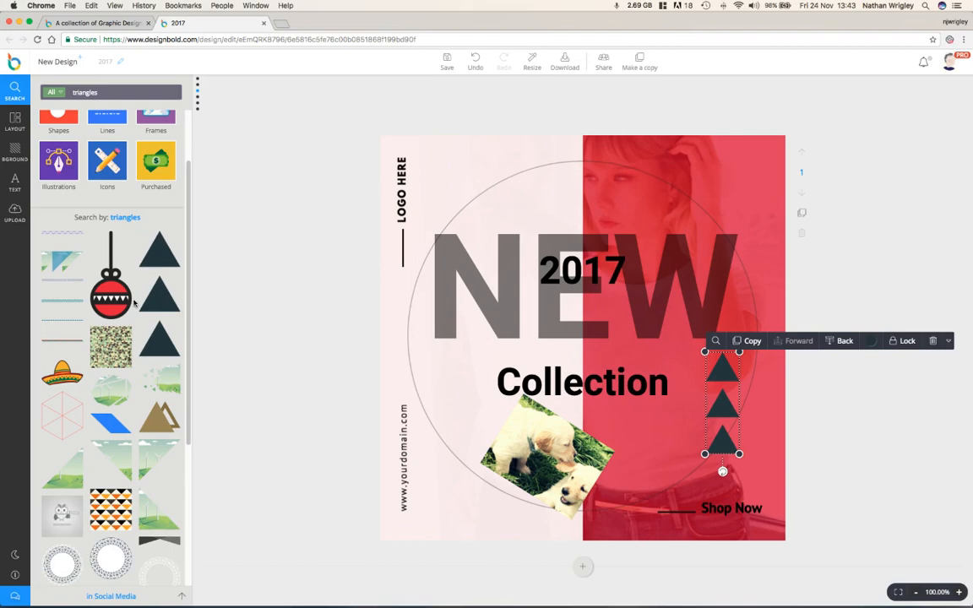
- Add the "Have a Very Happy Birthday" lettering from the lines collection, place it beside "LOGO HERE" and enlarge it over most of the design's height
{"action": "scroll", "coordinate": [133, 303], "scroll_direction": "up", "scroll_amount": 2}
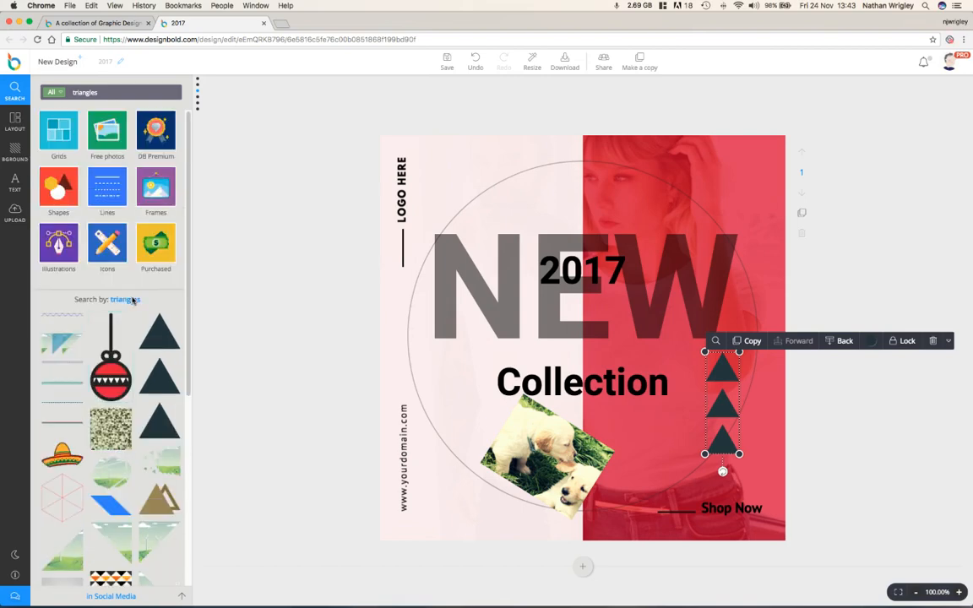
{"action": "left_click", "coordinate": [112, 191]}
{"action": "scroll", "coordinate": [113, 211], "scroll_direction": "down", "scroll_amount": 2}
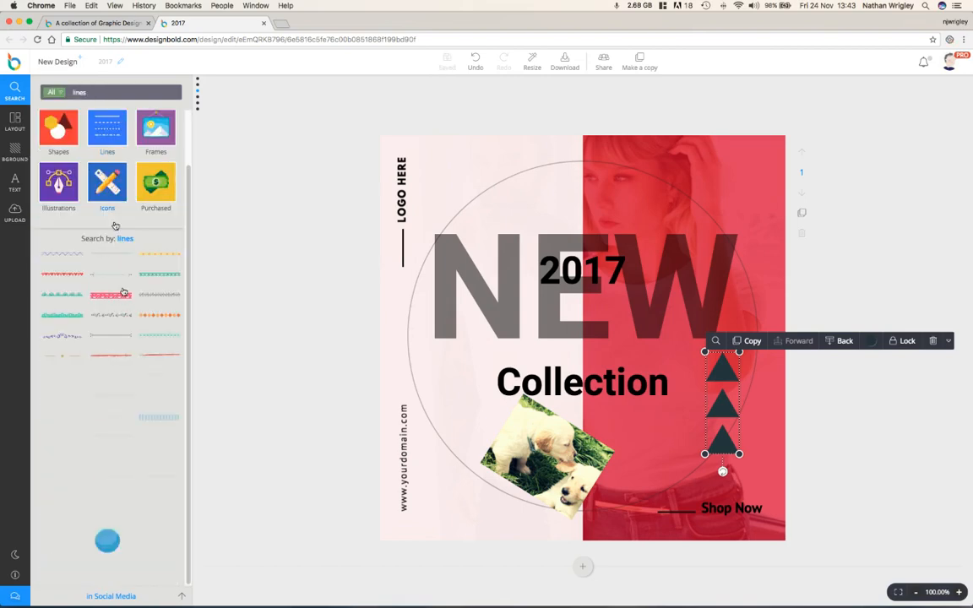
{"action": "scroll", "coordinate": [128, 338], "scroll_direction": "down", "scroll_amount": 5}
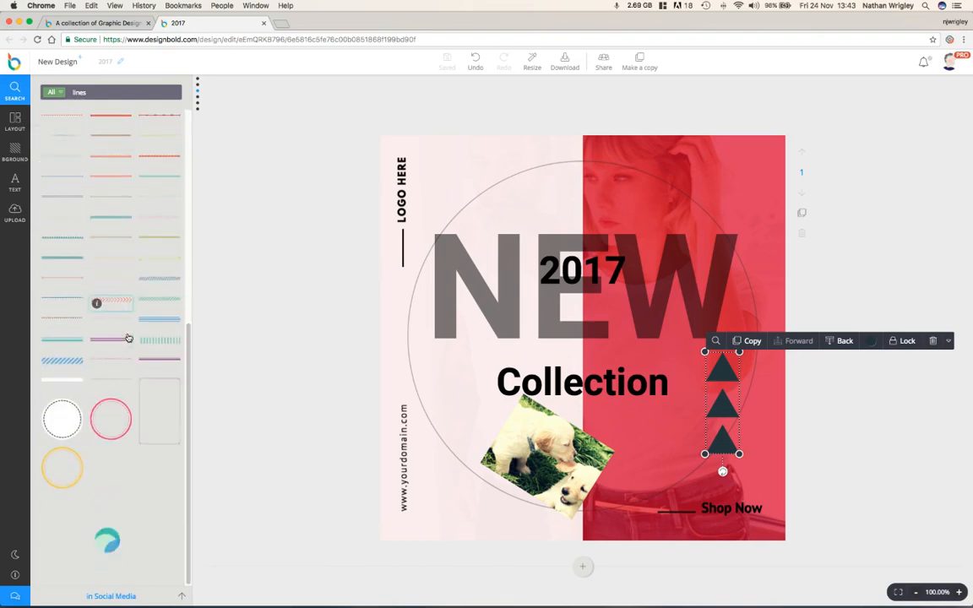
{"action": "scroll", "coordinate": [127, 337], "scroll_direction": "down", "scroll_amount": 5}
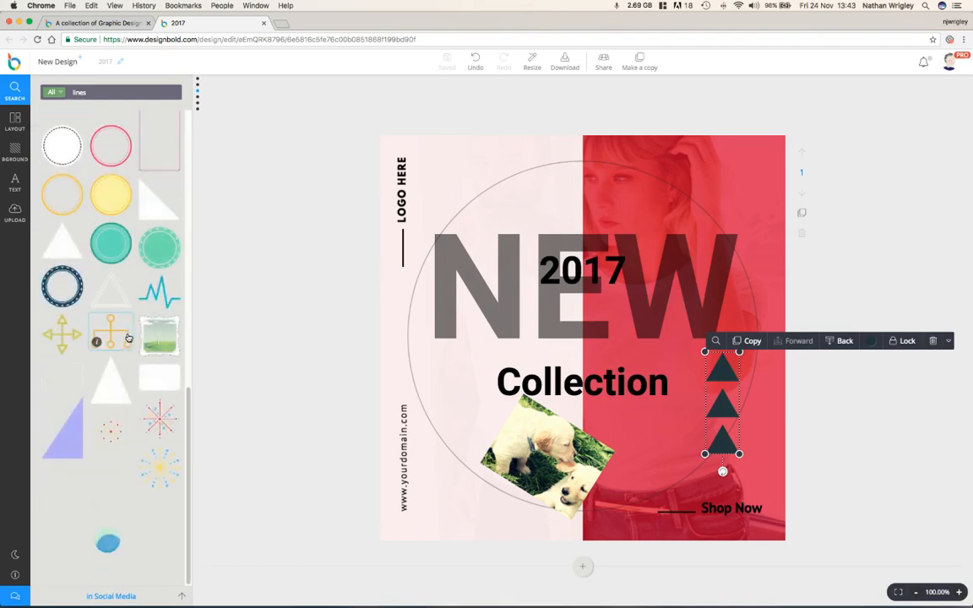
{"action": "scroll", "coordinate": [127, 338], "scroll_direction": "down", "scroll_amount": 5}
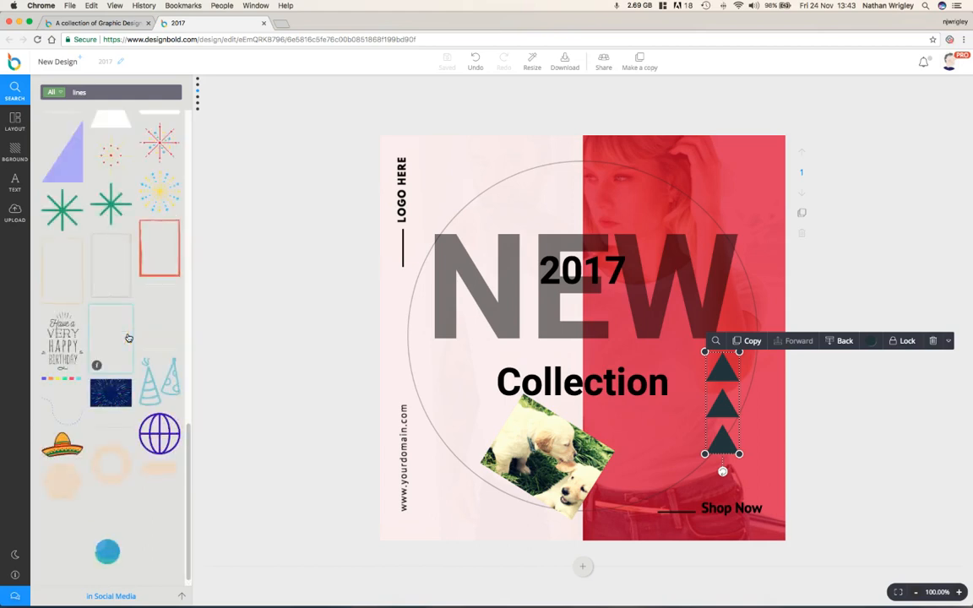
{"action": "left_click", "coordinate": [52, 337]}
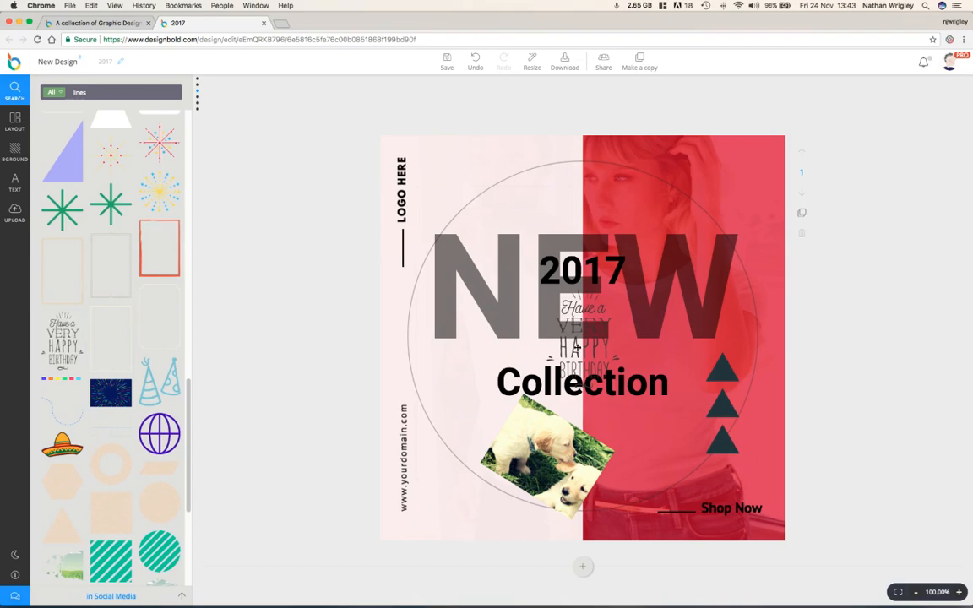
{"action": "left_click_drag", "start_coordinate": [577, 346], "coordinate": [451, 203]}
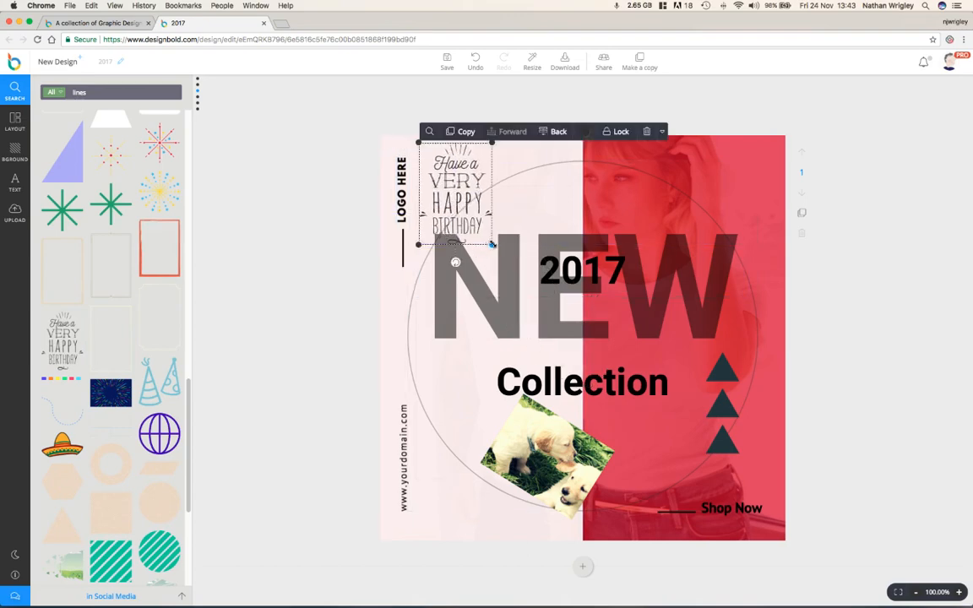
{"action": "left_click_drag", "start_coordinate": [491, 244], "coordinate": [651, 468]}
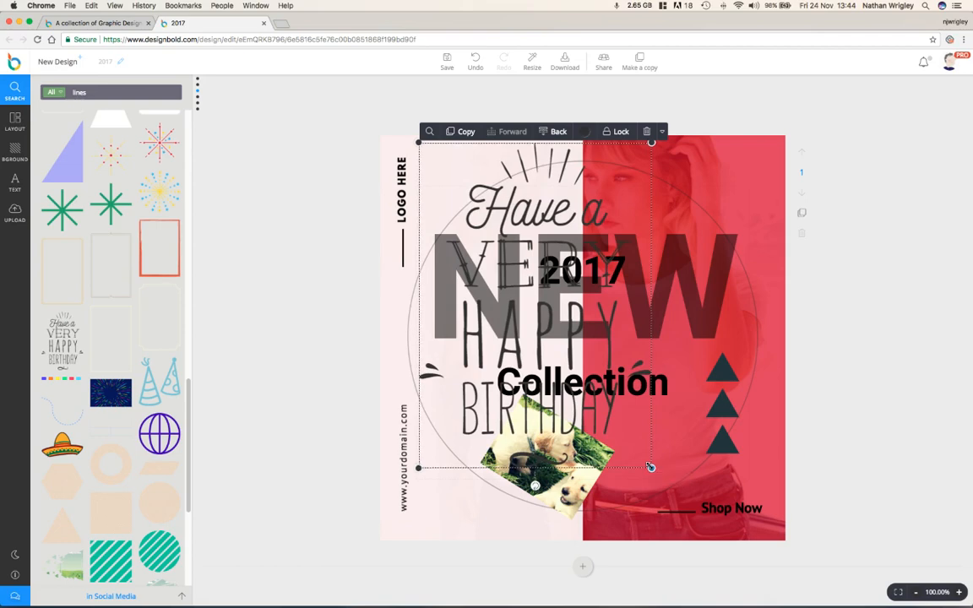
- Delete the large "NEW" text from the design
{"action": "double_click", "coordinate": [689, 277]}
{"action": "key", "text": "BackSpace"}
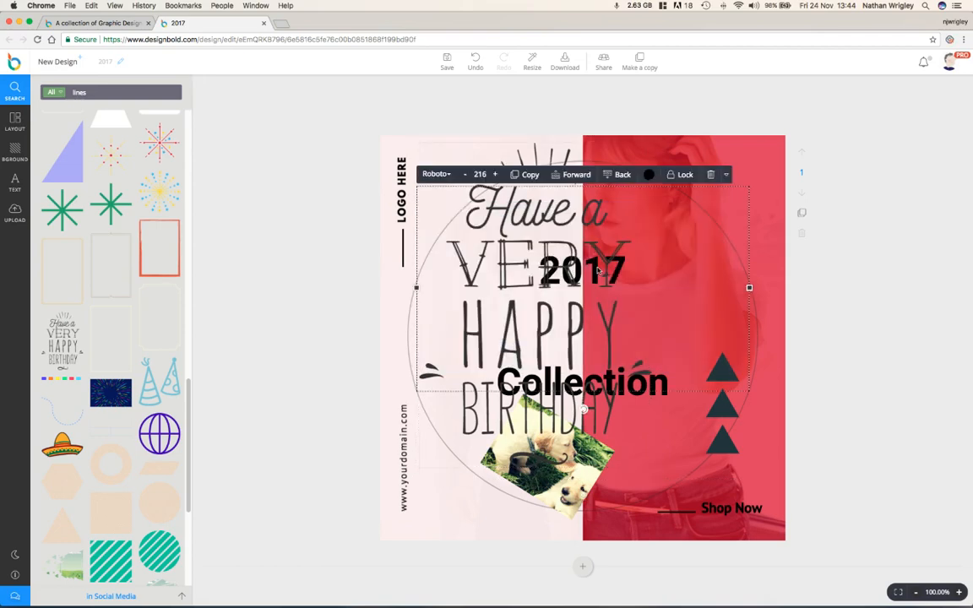
- Add a dark rectangular wind-turbine frame over the upper part of the birthday lettering and a circular brush-stroke frame near the centre
{"action": "scroll", "coordinate": [161, 287], "scroll_direction": "up", "scroll_amount": 10}
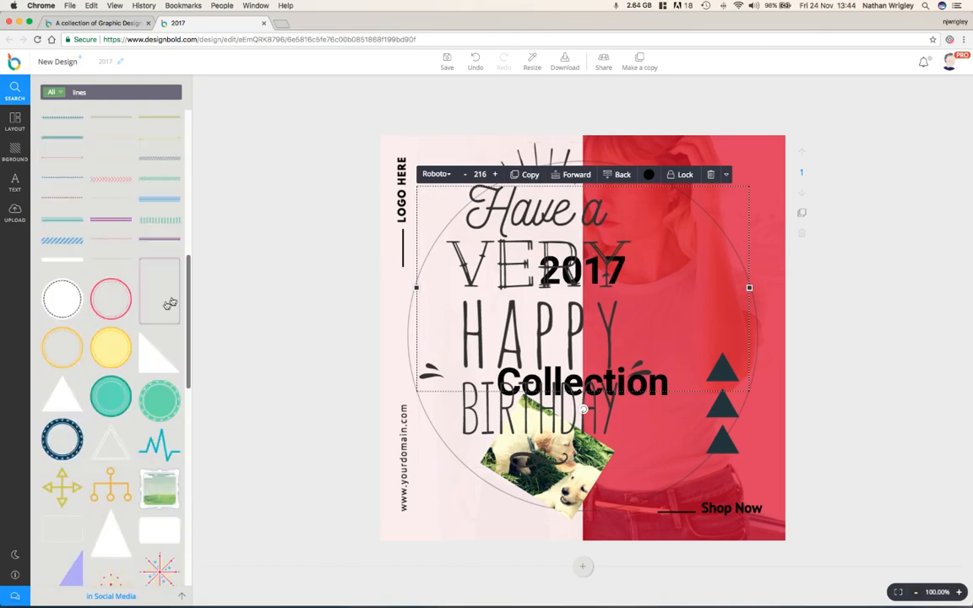
{"action": "scroll", "coordinate": [152, 312], "scroll_direction": "up", "scroll_amount": 2}
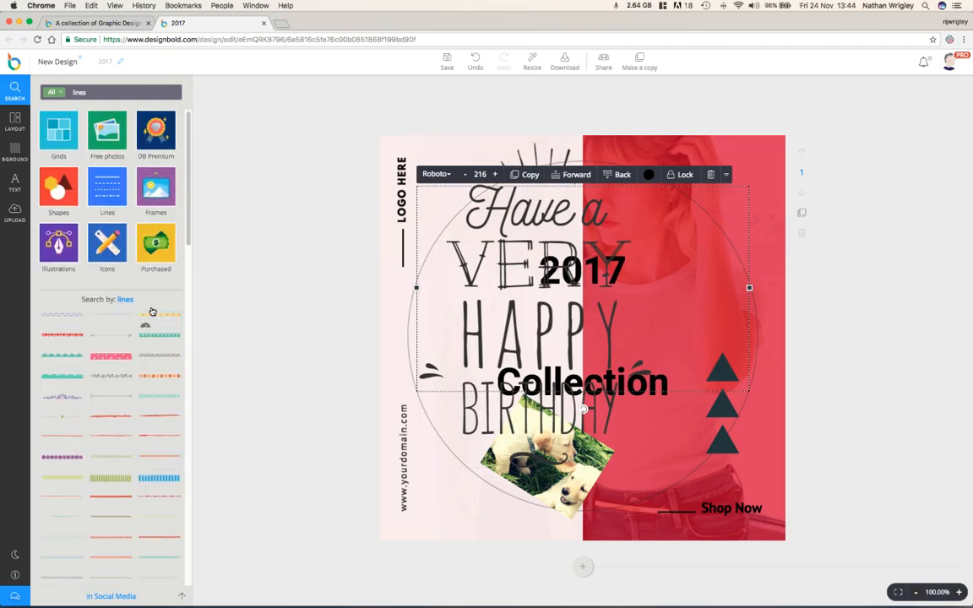
{"action": "left_click", "coordinate": [153, 189]}
{"action": "scroll", "coordinate": [125, 369], "scroll_direction": "down", "scroll_amount": 5}
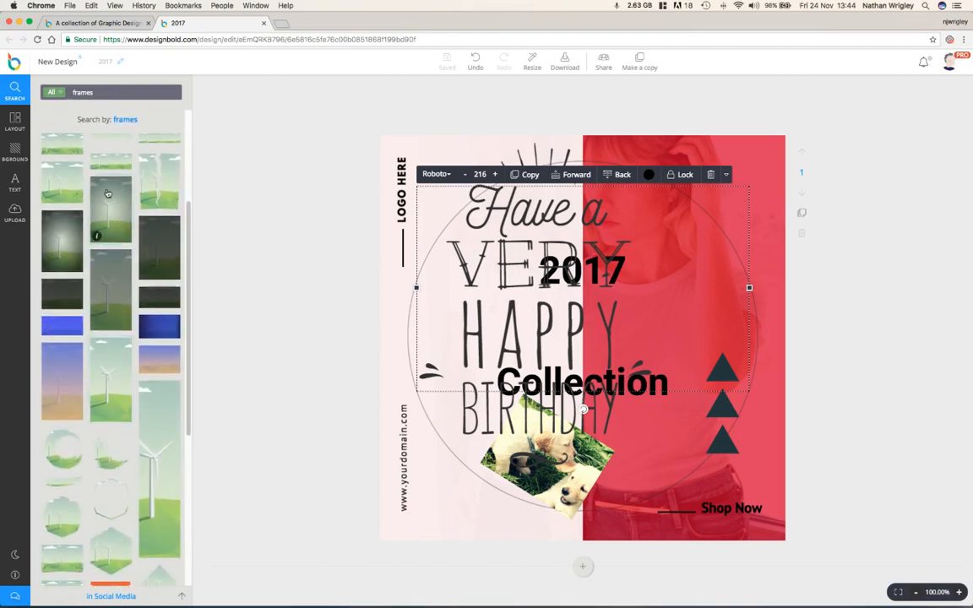
{"action": "left_click_drag", "start_coordinate": [107, 193], "coordinate": [461, 215]}
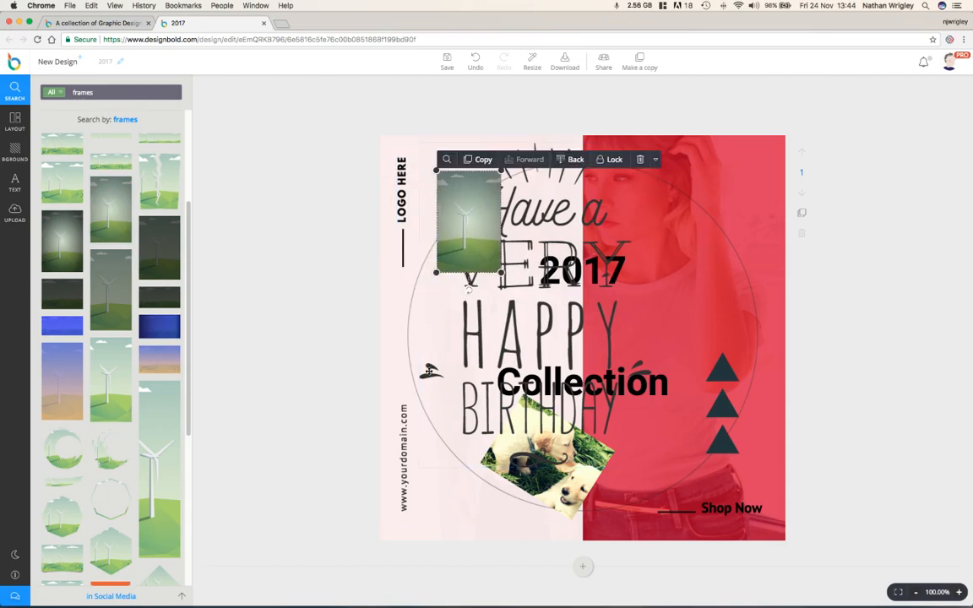
{"action": "left_click", "coordinate": [62, 449]}
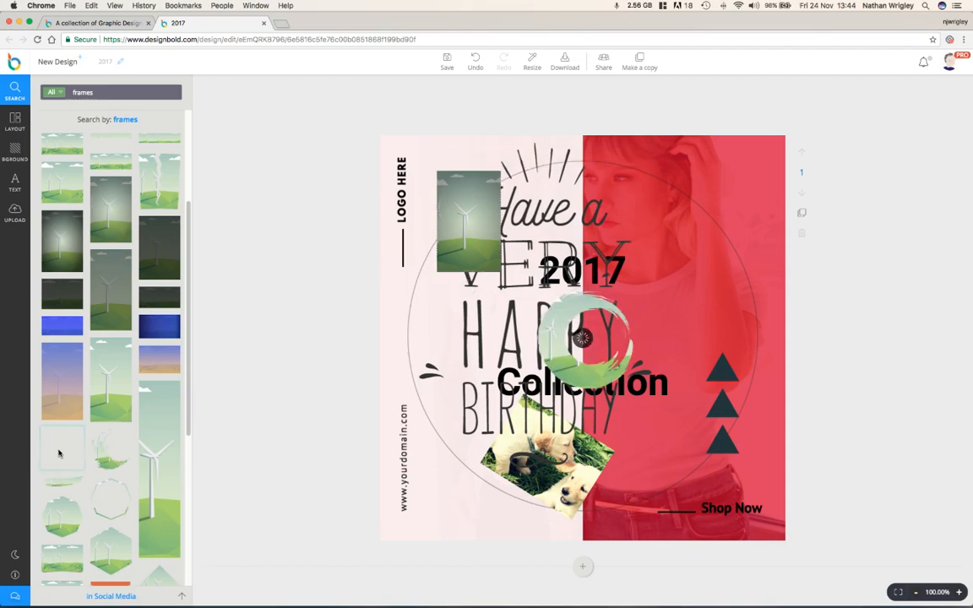
{"action": "left_click_drag", "start_coordinate": [559, 349], "coordinate": [525, 351]}
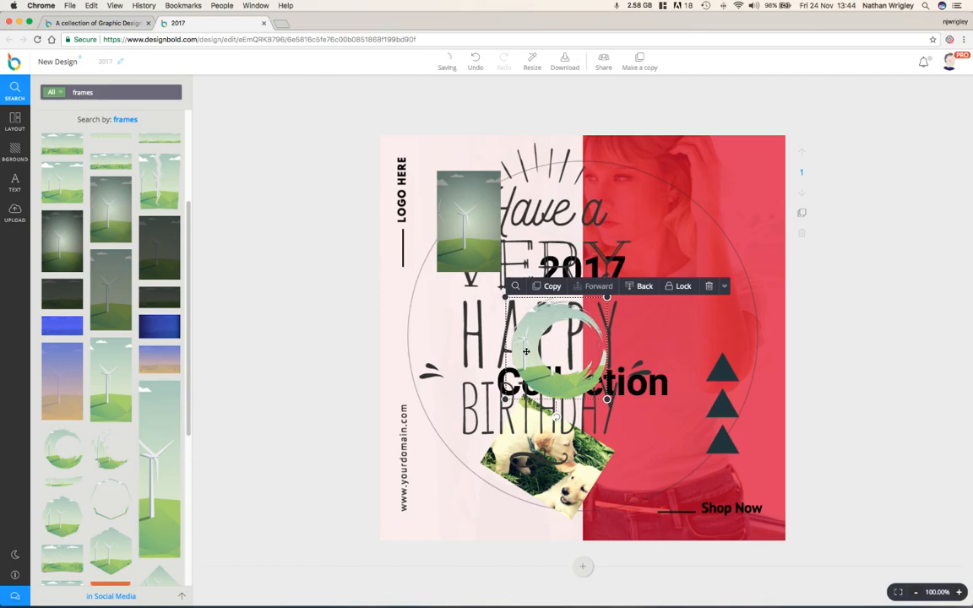
- Delete the circular brush-stroke frame and the rectangular wind-turbine frame from the design
{"action": "left_click", "coordinate": [724, 288]}
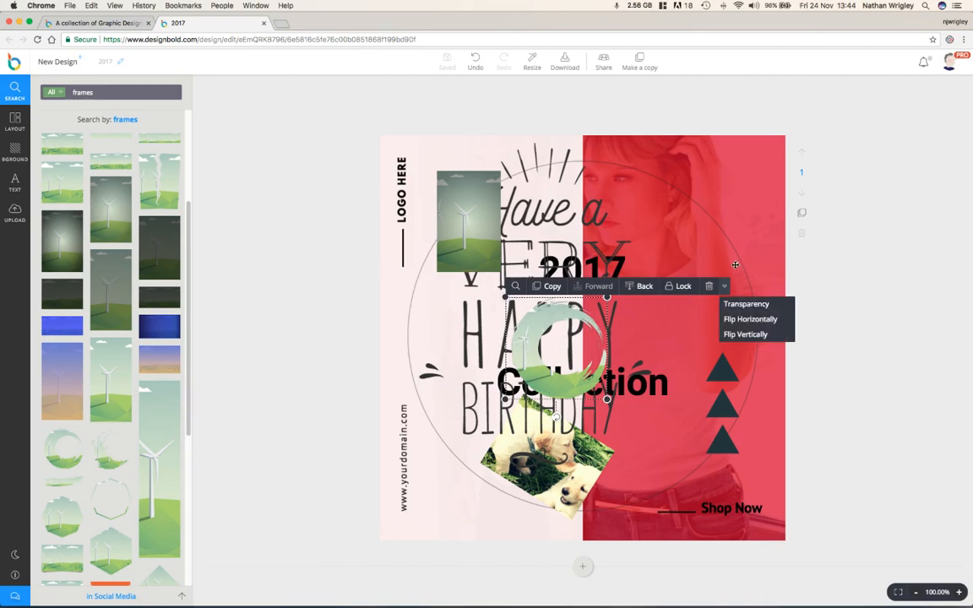
{"action": "left_click", "coordinate": [477, 228]}
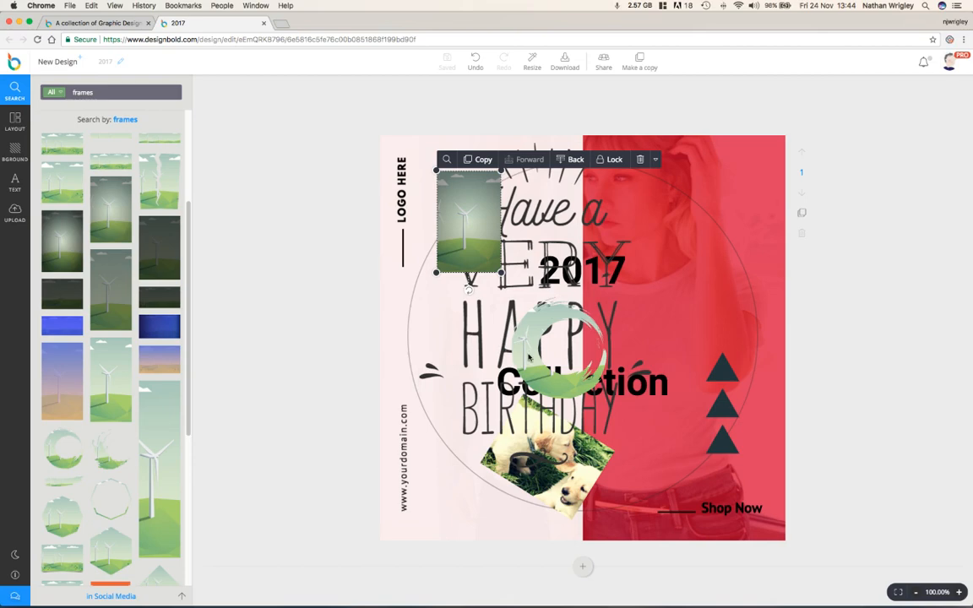
{"action": "left_click", "coordinate": [529, 358]}
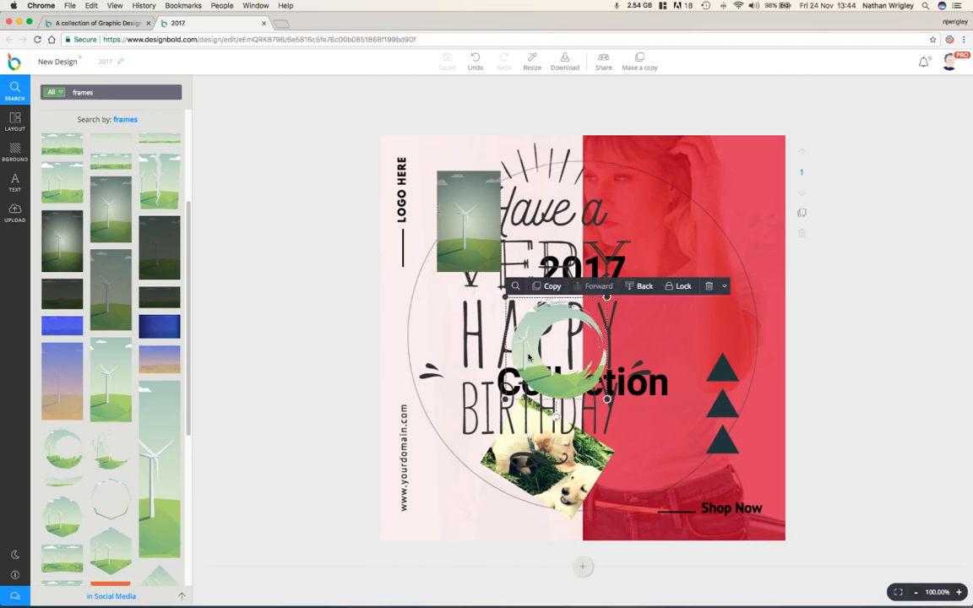
{"action": "left_click", "coordinate": [708, 287]}
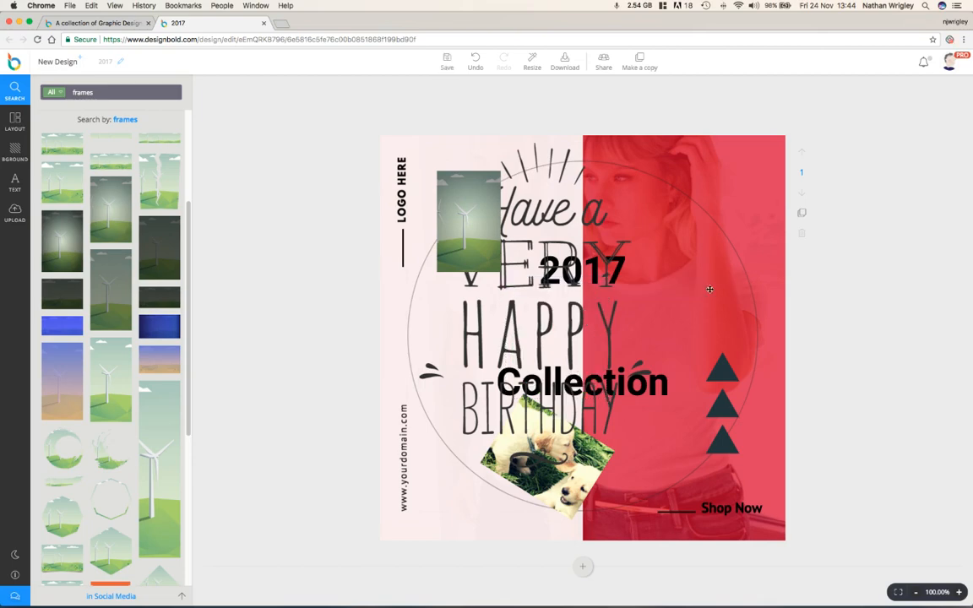
{"action": "left_click", "coordinate": [500, 203]}
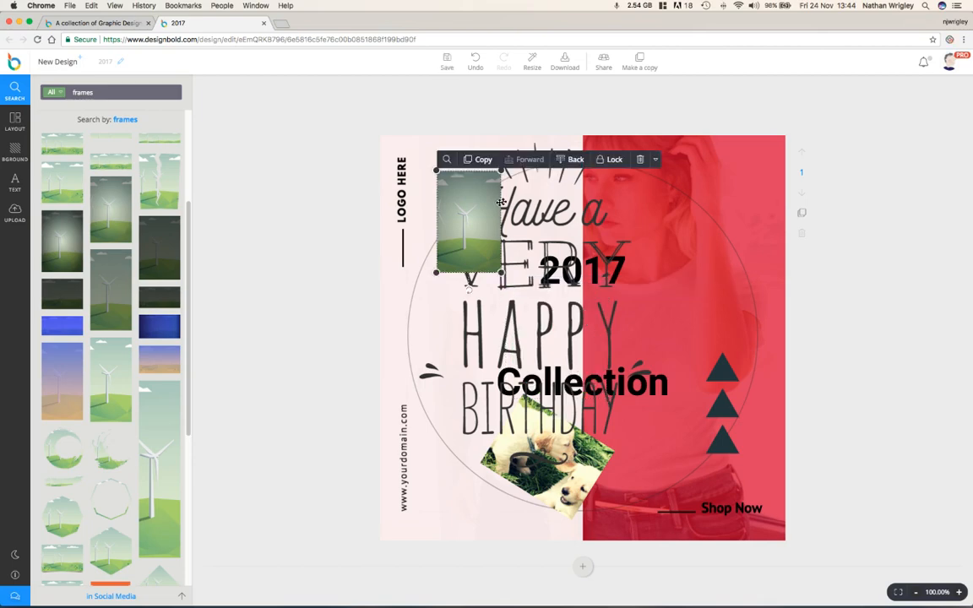
{"action": "left_click", "coordinate": [641, 159]}
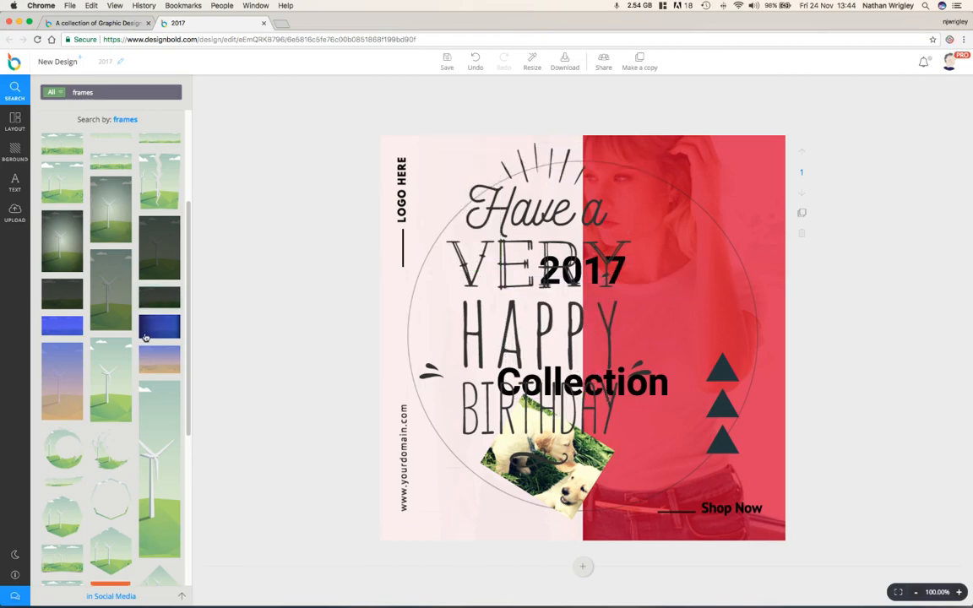
- Look through more of the available frame styles
{"action": "scroll", "coordinate": [144, 336], "scroll_direction": "down", "scroll_amount": 8}
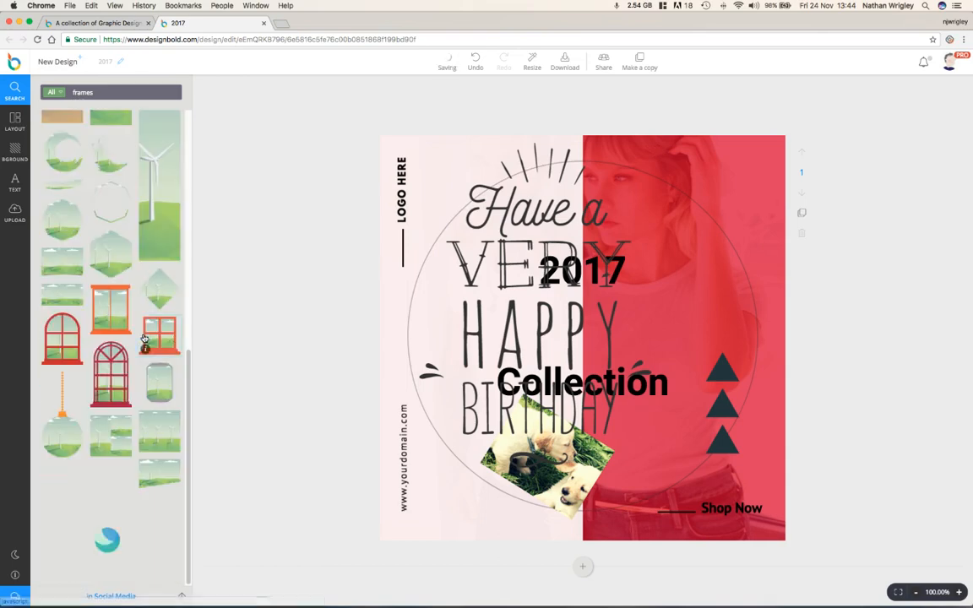
{"action": "scroll", "coordinate": [144, 340], "scroll_direction": "down", "scroll_amount": 5}
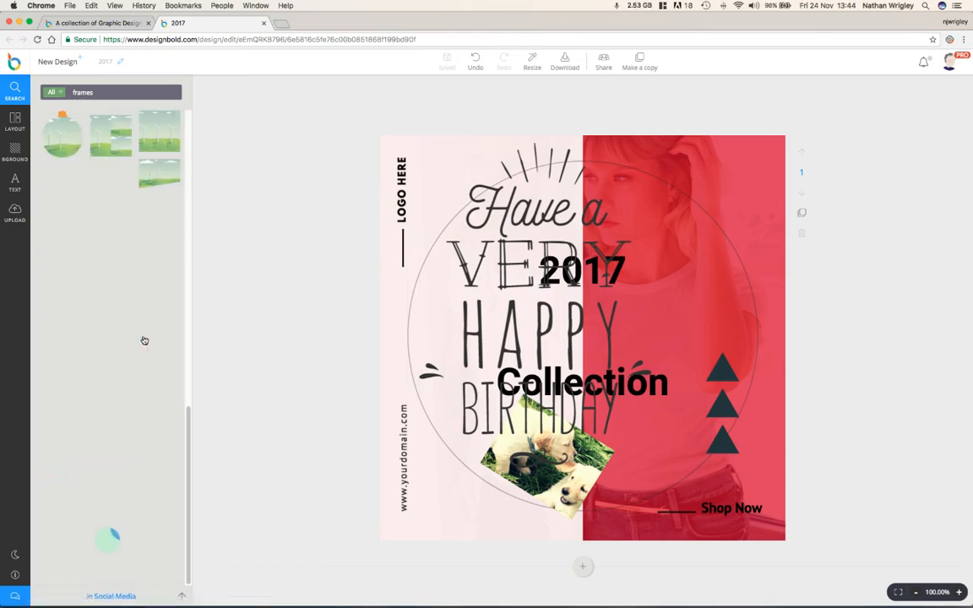
{"action": "scroll", "coordinate": [144, 340], "scroll_direction": "down", "scroll_amount": 4}
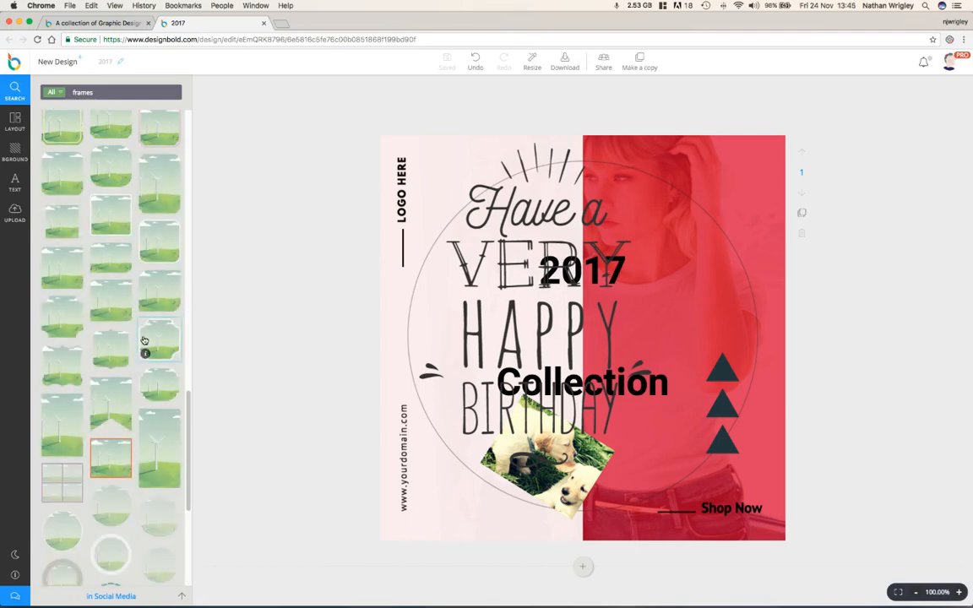
- Add the orange scalloped circular frame to the centre of the design and recolour its border green
{"action": "scroll", "coordinate": [144, 340], "scroll_direction": "down", "scroll_amount": 4}
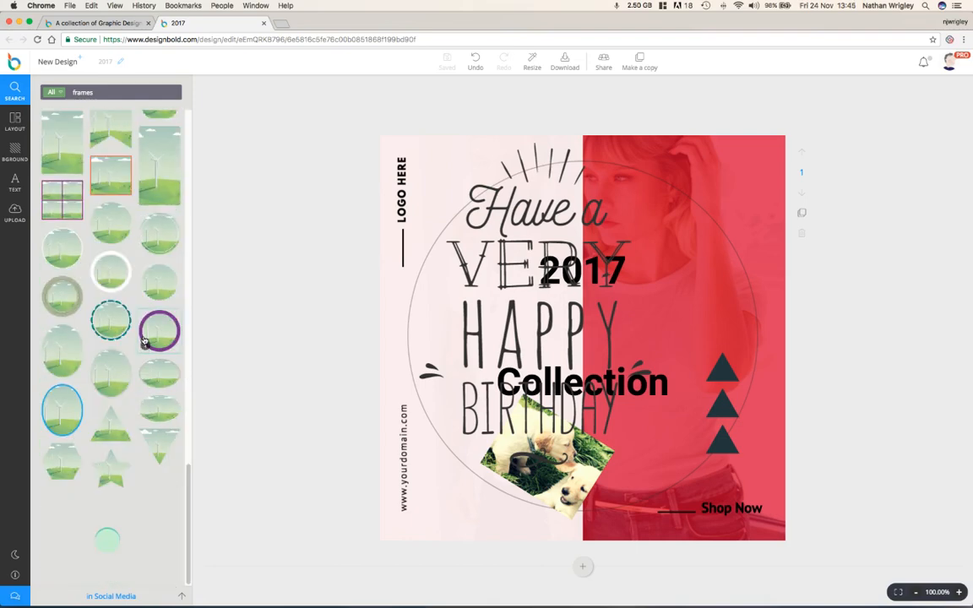
{"action": "scroll", "coordinate": [144, 340], "scroll_direction": "down", "scroll_amount": 4}
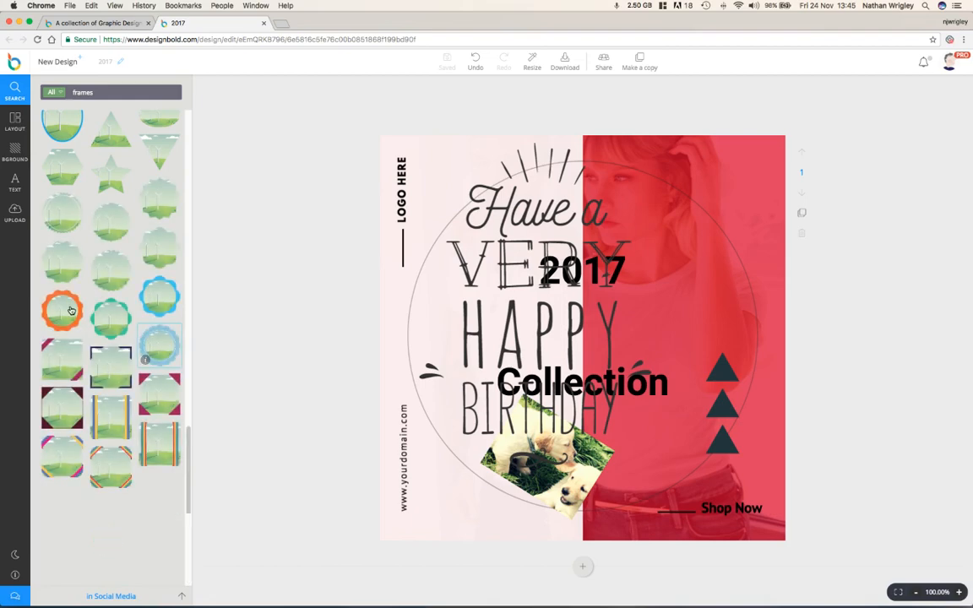
{"action": "left_click", "coordinate": [71, 310]}
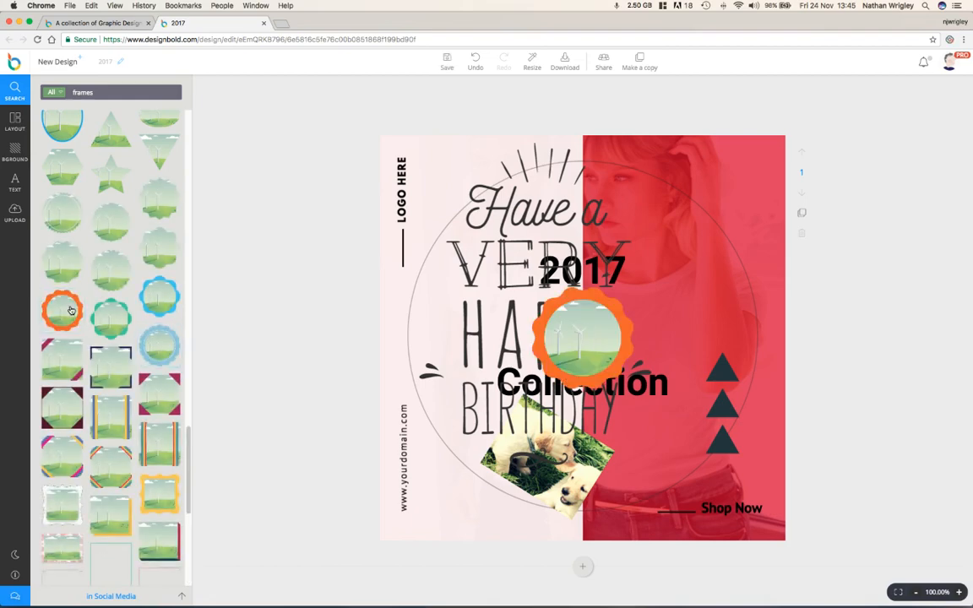
{"action": "left_click", "coordinate": [628, 334]}
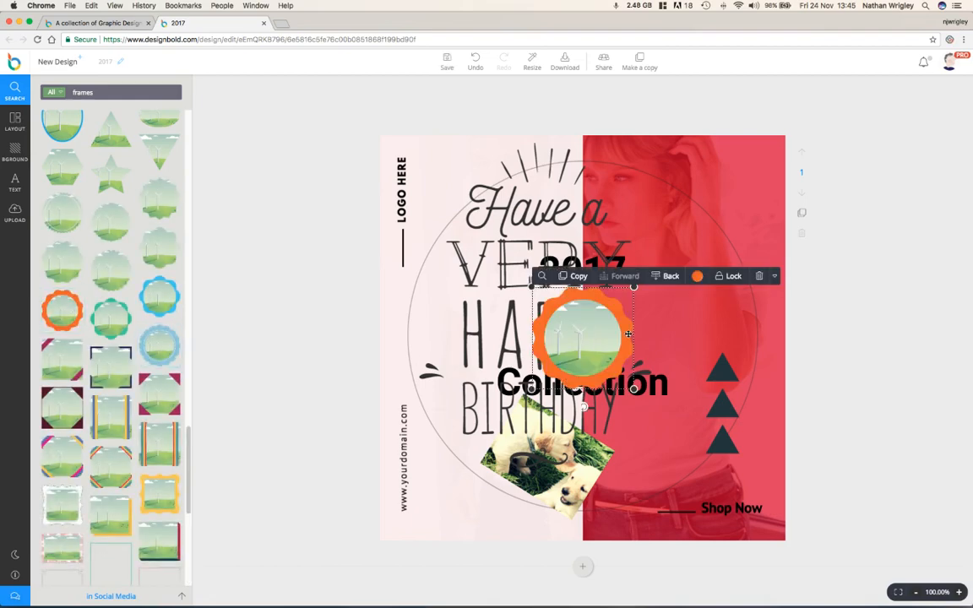
{"action": "left_click", "coordinate": [696, 277]}
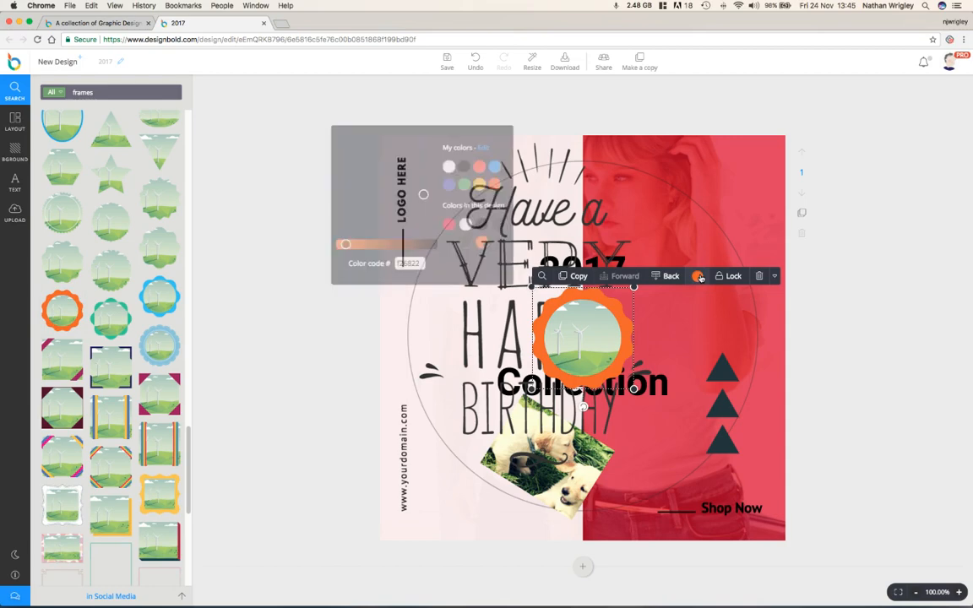
{"action": "left_click", "coordinate": [475, 185]}
{"action": "left_click", "coordinate": [591, 327]}
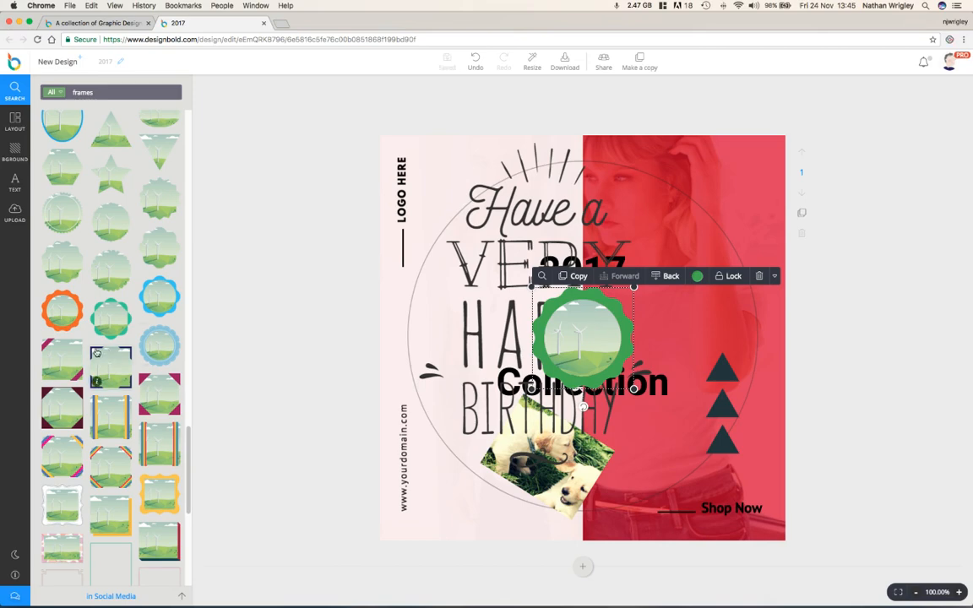
- Apply the pink jellyfish free photo to the design's background and place the same photo inside the green scalloped frame
{"action": "scroll", "coordinate": [97, 353], "scroll_direction": "up", "scroll_amount": 15}
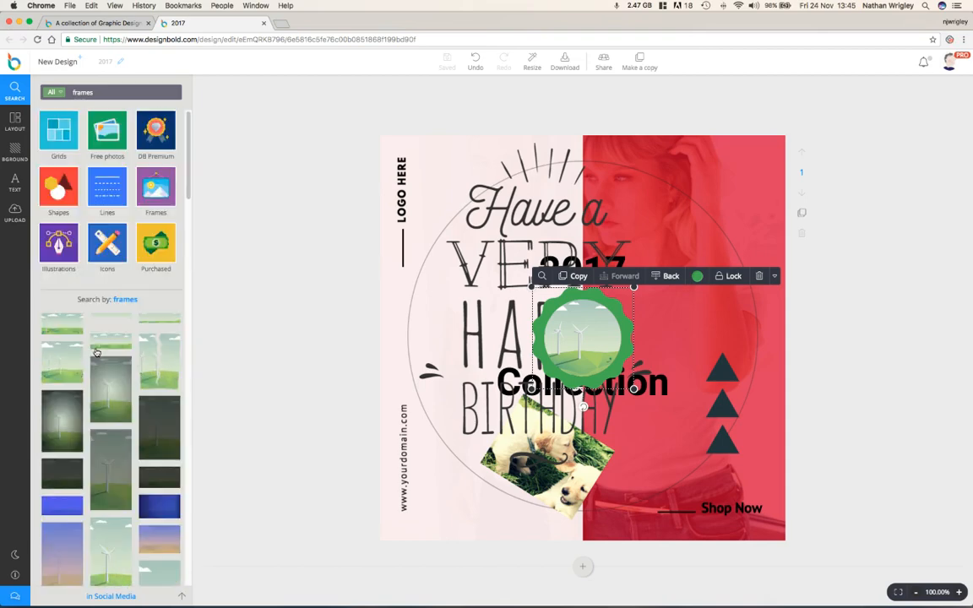
{"action": "left_click", "coordinate": [102, 132]}
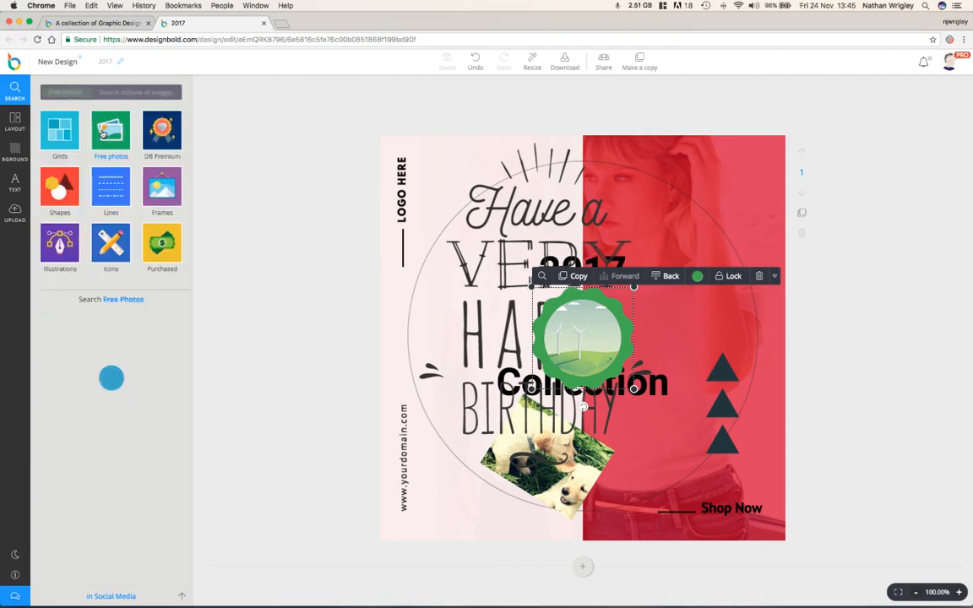
{"action": "scroll", "coordinate": [113, 391], "scroll_direction": "down", "scroll_amount": 2}
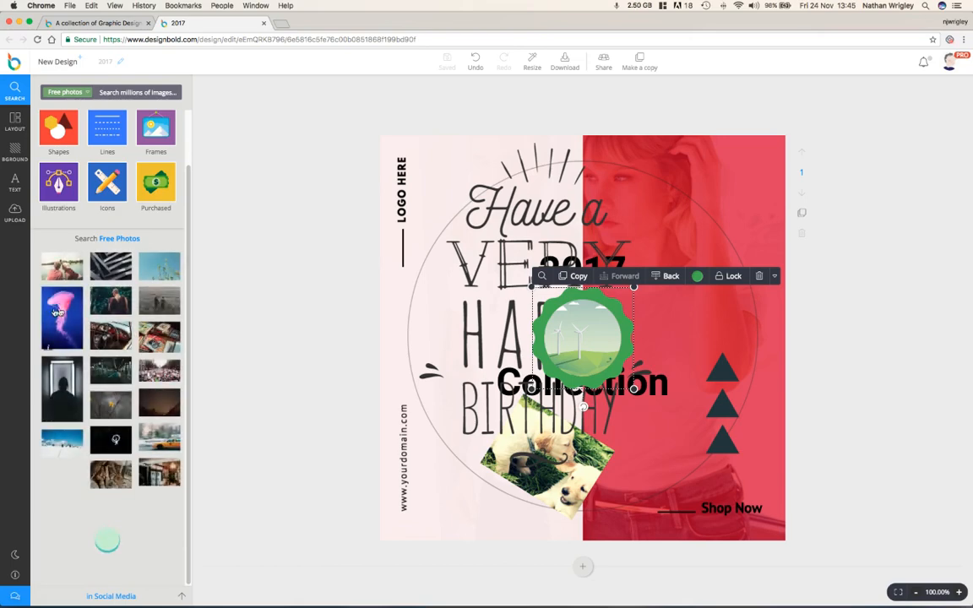
{"action": "left_click_drag", "start_coordinate": [57, 312], "coordinate": [496, 347]}
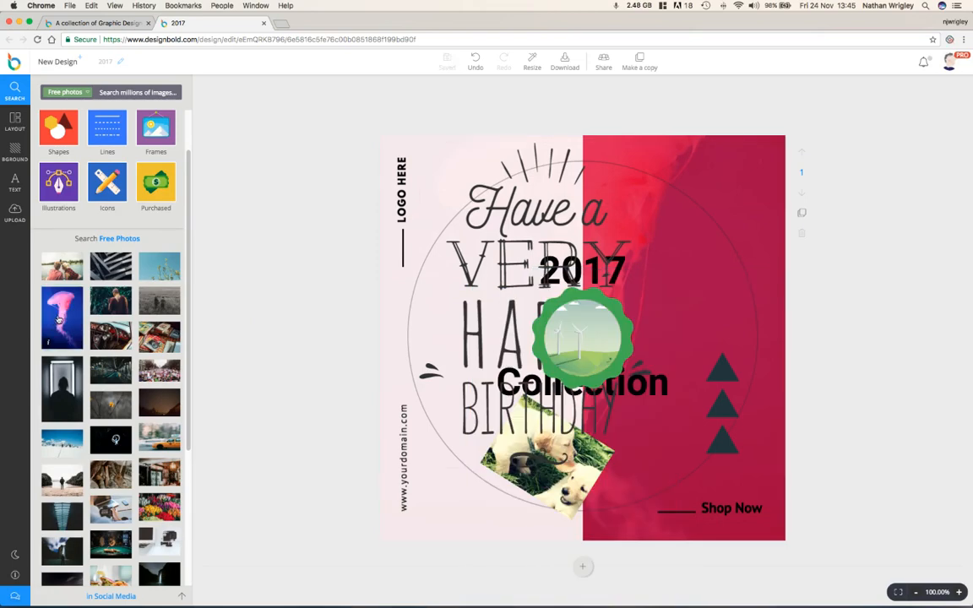
{"action": "left_click_drag", "start_coordinate": [59, 320], "coordinate": [579, 349]}
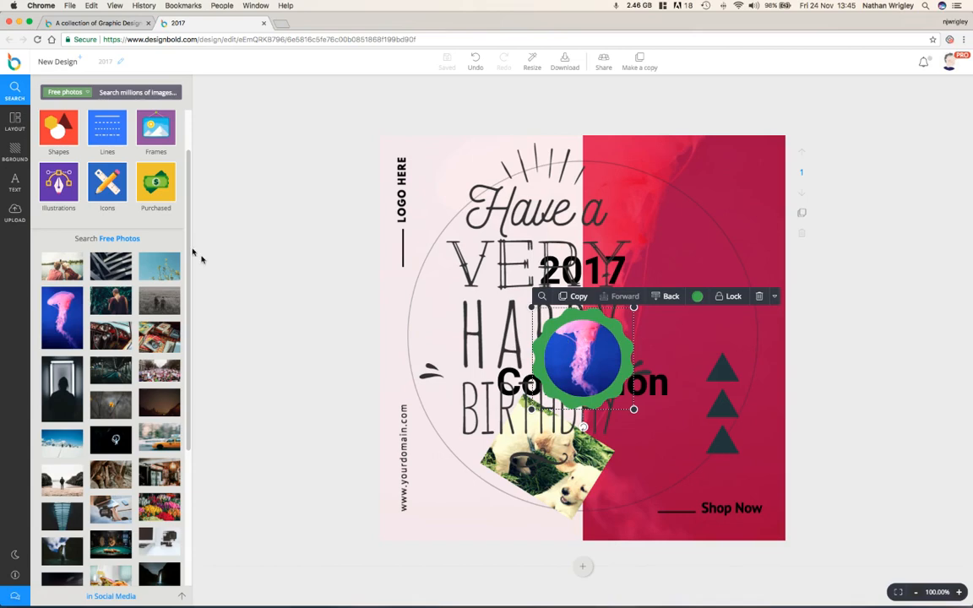
- Add the tall dark-red arched window frame, enlarge it and position it on the upper part of the red area
{"action": "left_click", "coordinate": [160, 123]}
{"action": "scroll", "coordinate": [174, 317], "scroll_direction": "down", "scroll_amount": 10}
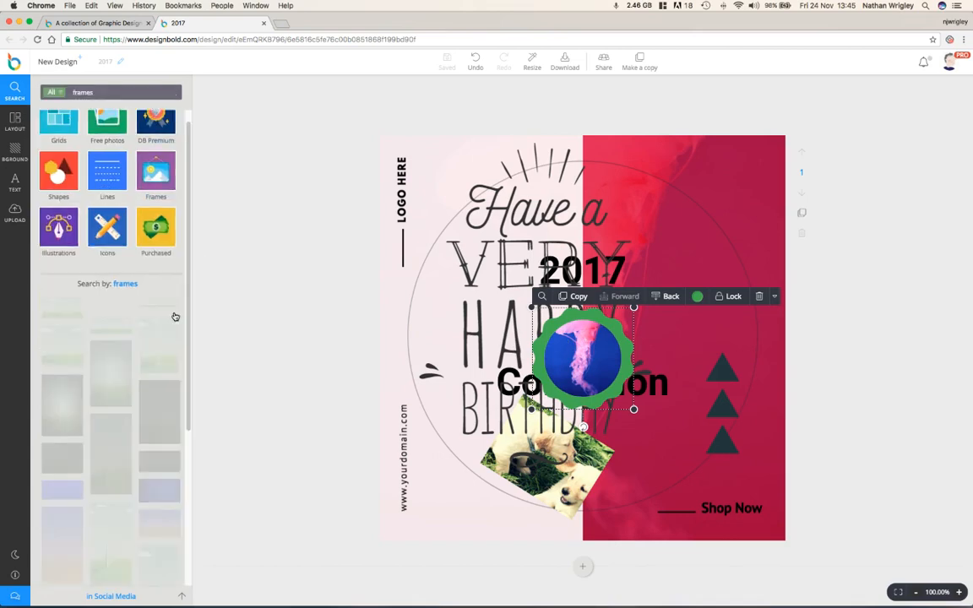
{"action": "scroll", "coordinate": [114, 374], "scroll_direction": "down", "scroll_amount": 10}
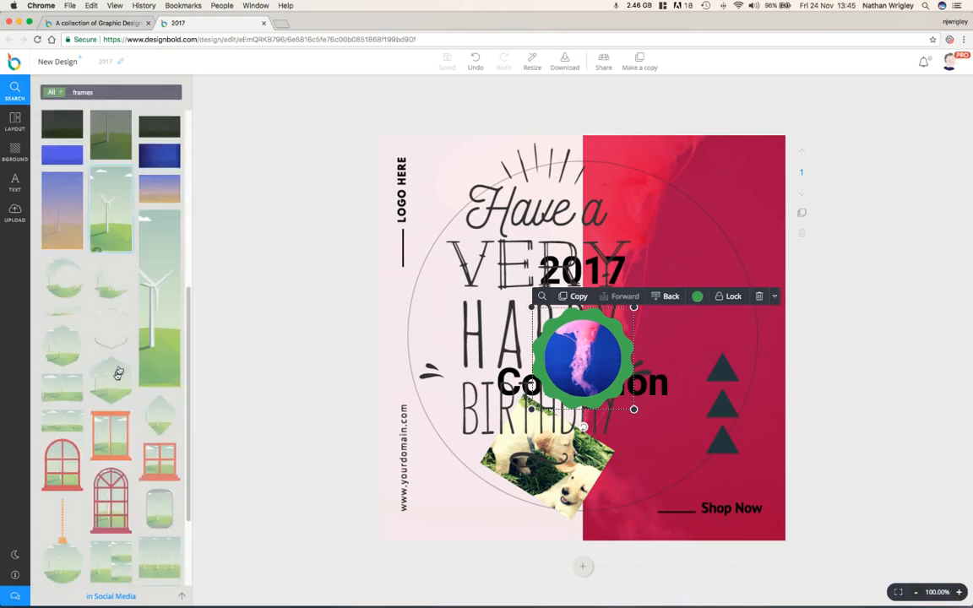
{"action": "left_click", "coordinate": [105, 374]}
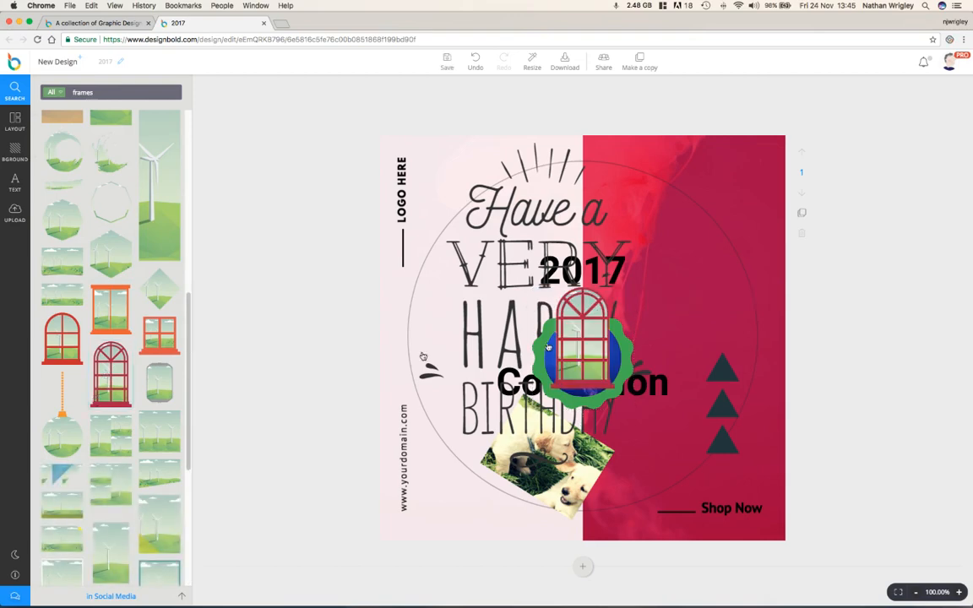
{"action": "left_click_drag", "start_coordinate": [582, 330], "coordinate": [704, 225]}
{"action": "left_click_drag", "start_coordinate": [661, 277], "coordinate": [616, 327]}
{"action": "left_click_drag", "start_coordinate": [689, 254], "coordinate": [708, 239]}
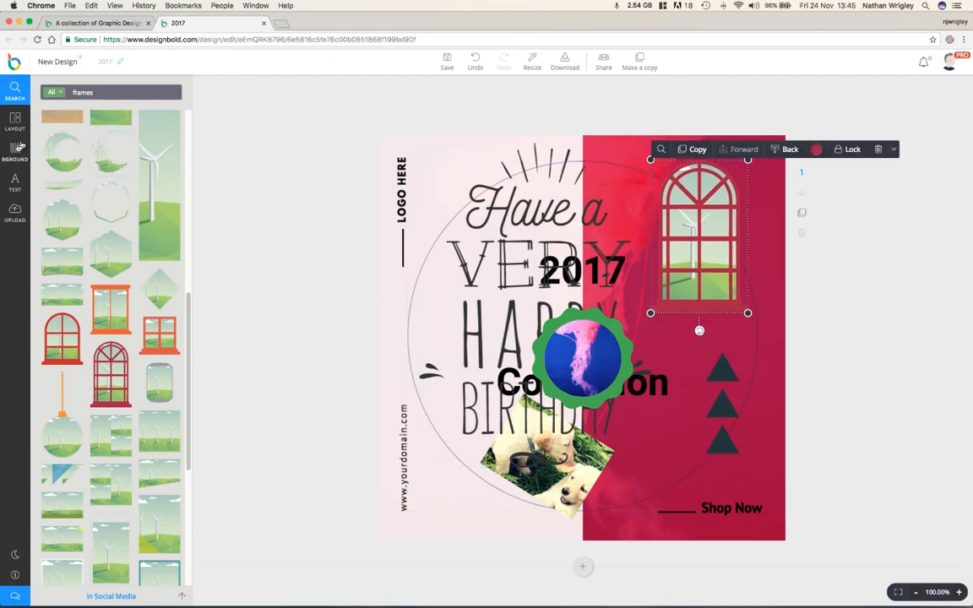
- Fill the arched window frame with the free photo of a silhouetted figure in a lit doorway and tilt the frame clockwise
{"action": "scroll", "coordinate": [116, 281], "scroll_direction": "up", "scroll_amount": 10}
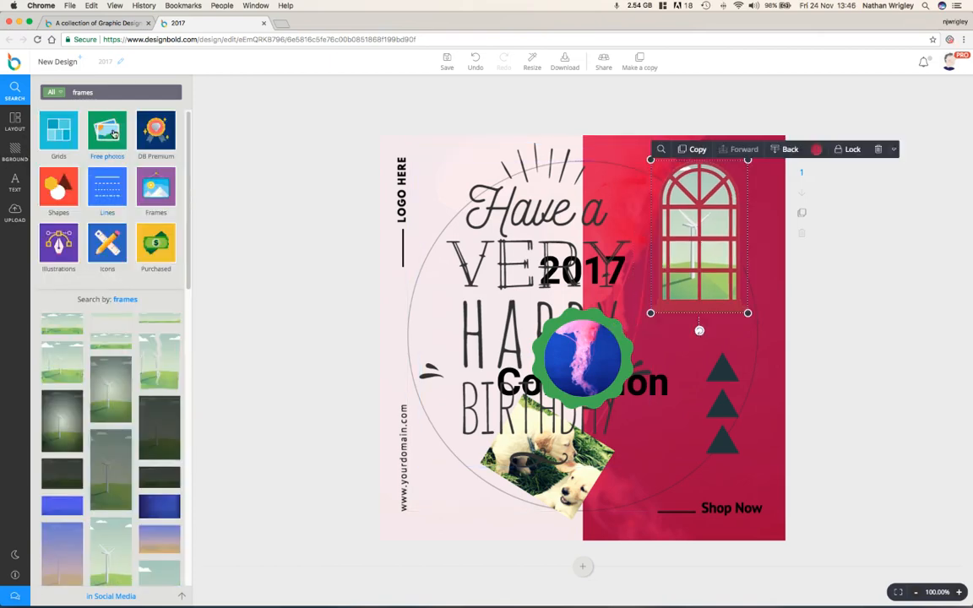
{"action": "left_click", "coordinate": [112, 133]}
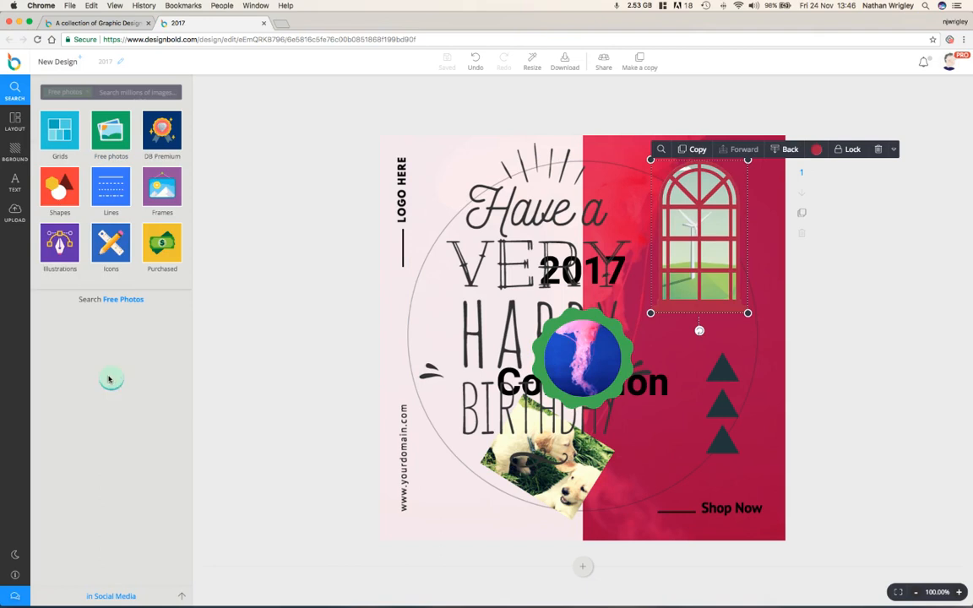
{"action": "scroll", "coordinate": [107, 381], "scroll_direction": "down", "scroll_amount": 2}
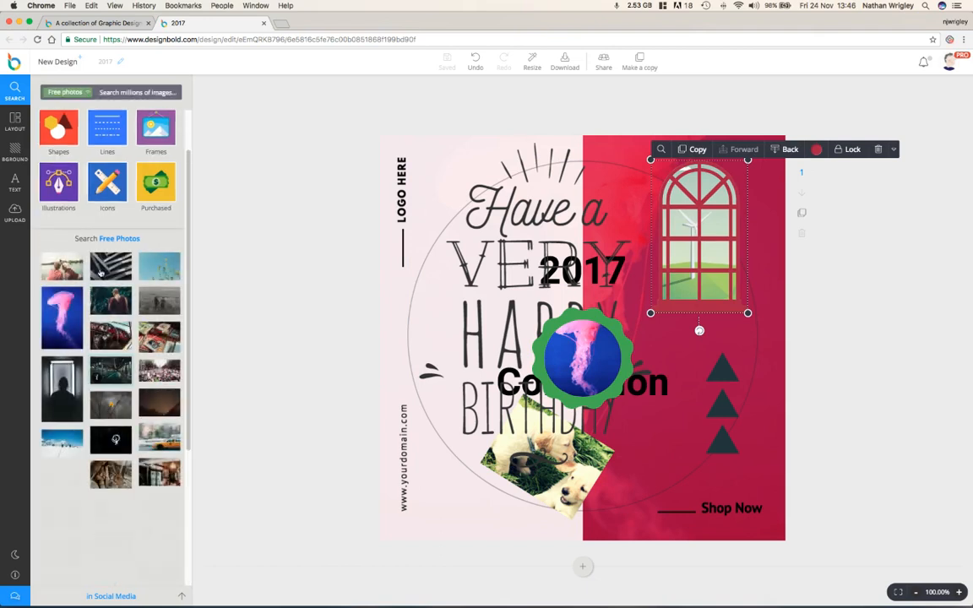
{"action": "scroll", "coordinate": [136, 385], "scroll_direction": "down", "scroll_amount": 5}
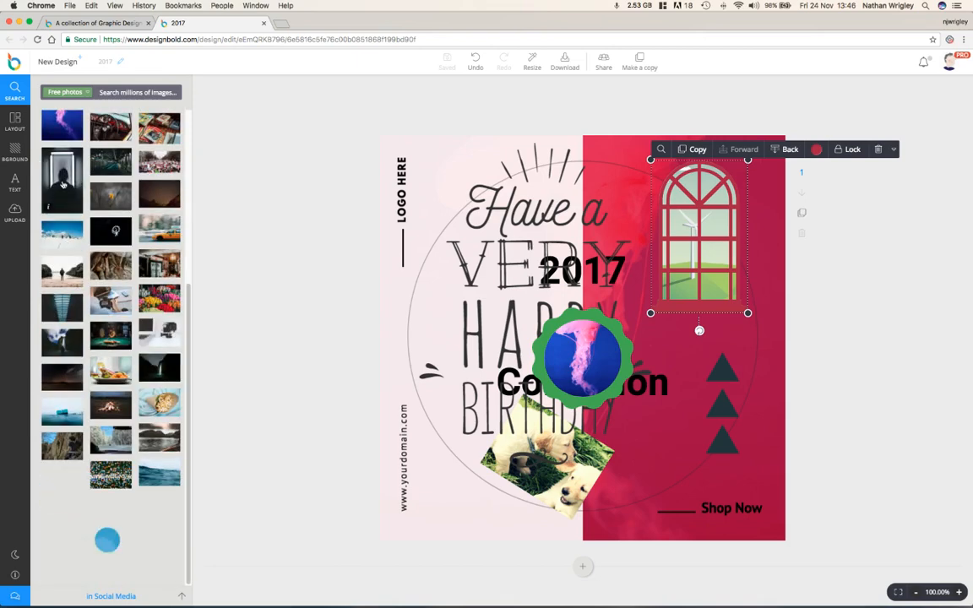
{"action": "left_click", "coordinate": [62, 182]}
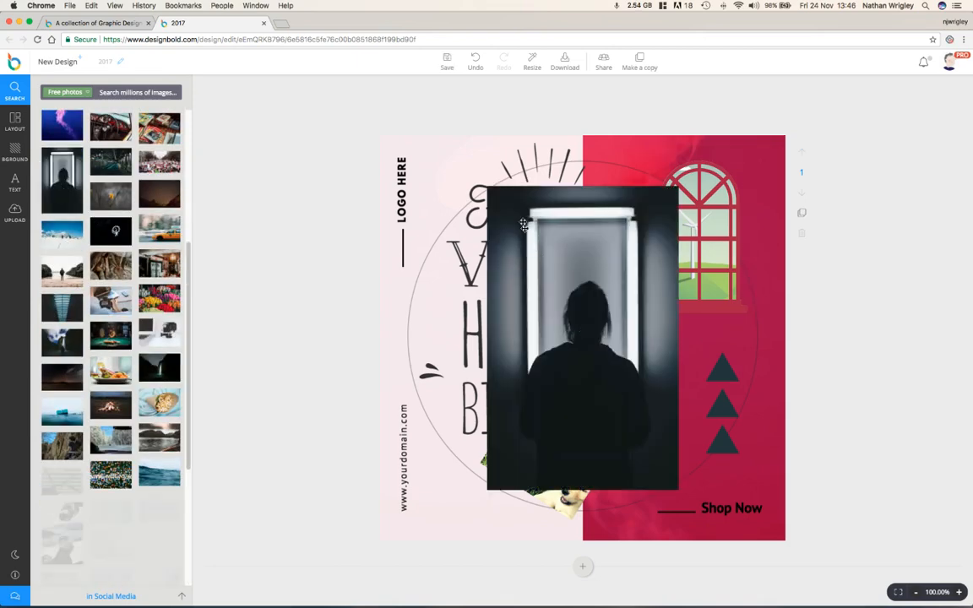
{"action": "left_click_drag", "start_coordinate": [530, 216], "coordinate": [675, 219]}
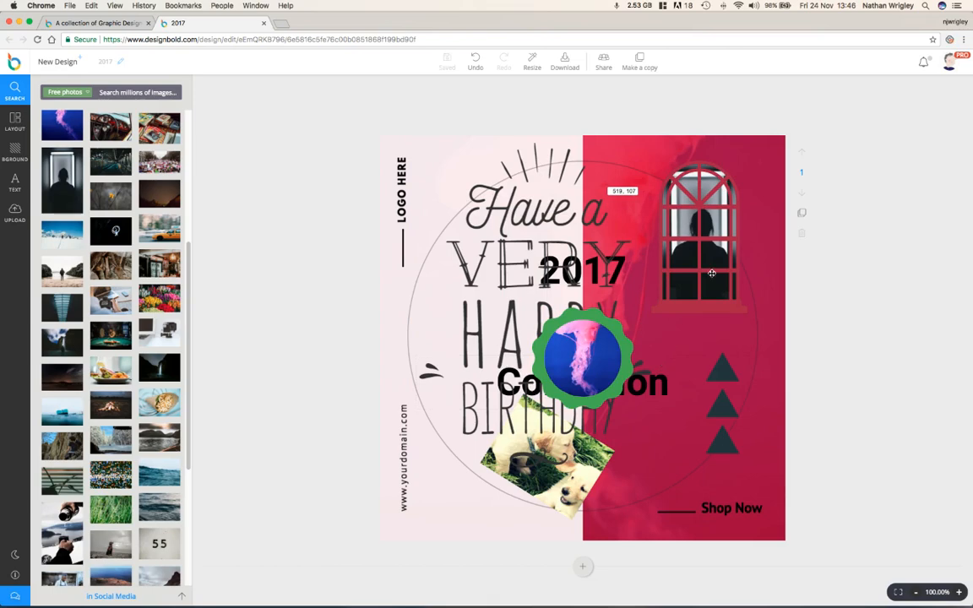
{"action": "left_click", "coordinate": [712, 271]}
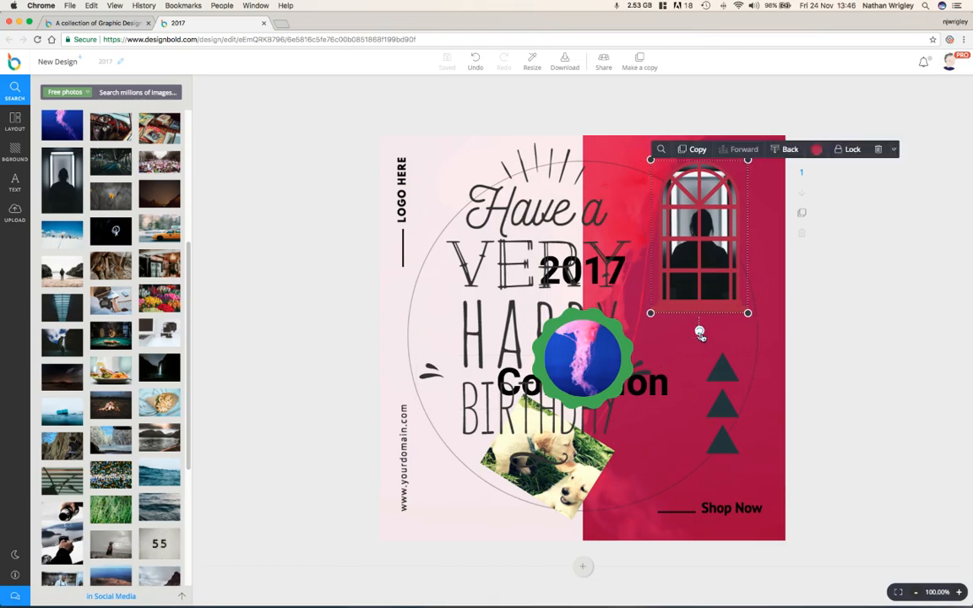
{"action": "left_click_drag", "start_coordinate": [699, 331], "coordinate": [651, 328]}
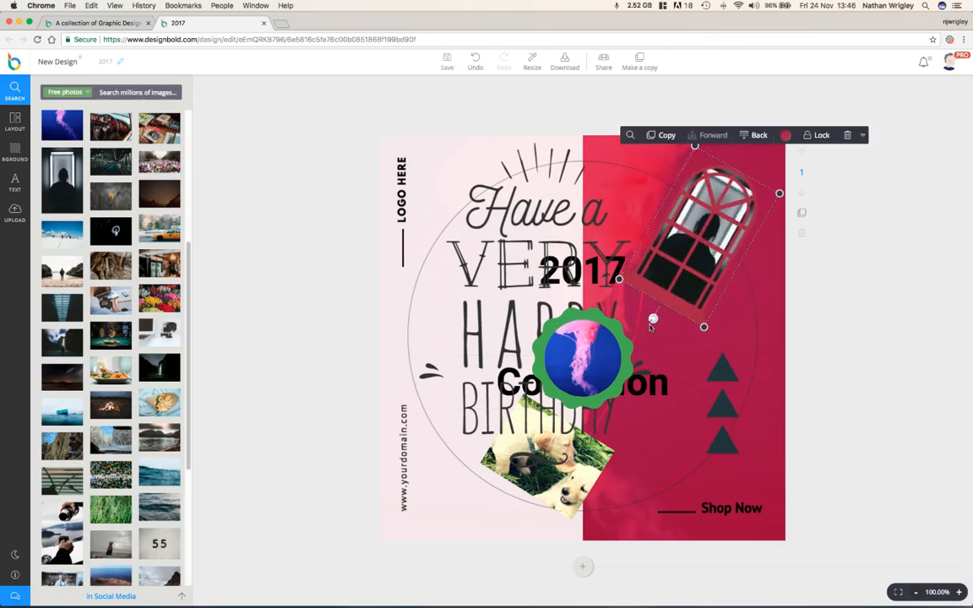
- Look through the illustrations available in the content library
{"action": "scroll", "coordinate": [136, 262], "scroll_direction": "up", "scroll_amount": 5}
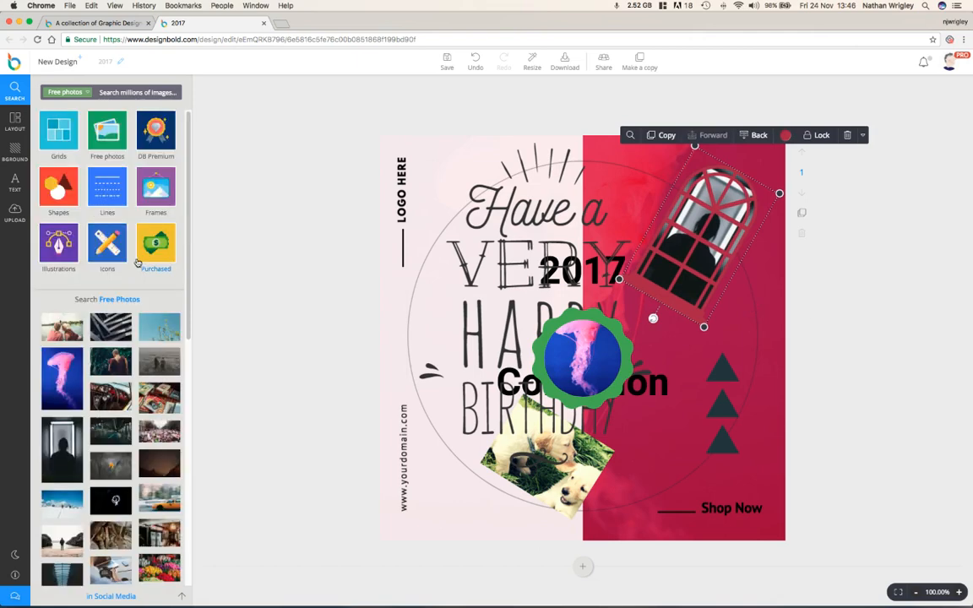
{"action": "left_click", "coordinate": [56, 244]}
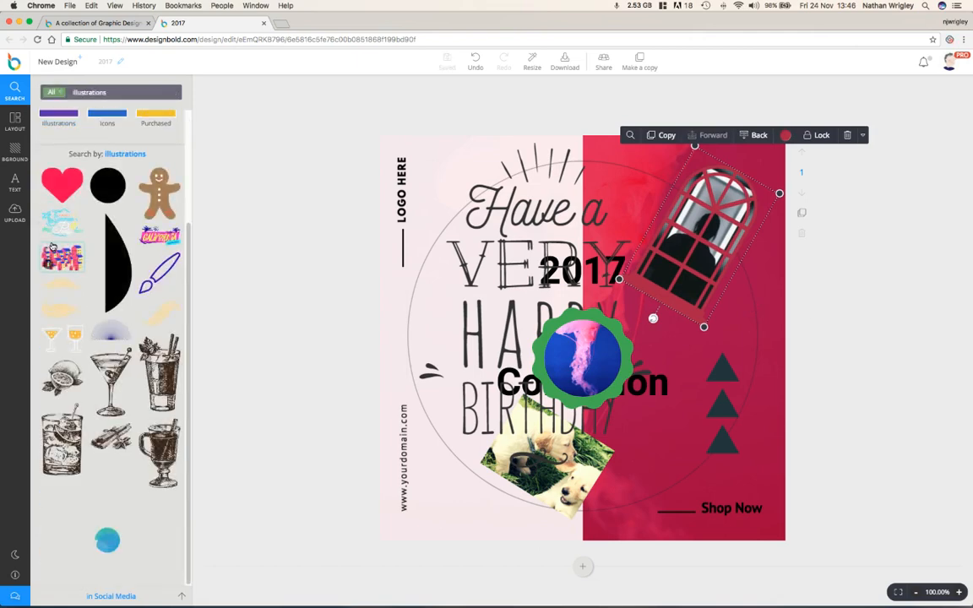
{"action": "scroll", "coordinate": [96, 300], "scroll_direction": "down", "scroll_amount": 1}
{"action": "scroll", "coordinate": [96, 303], "scroll_direction": "down", "scroll_amount": 5}
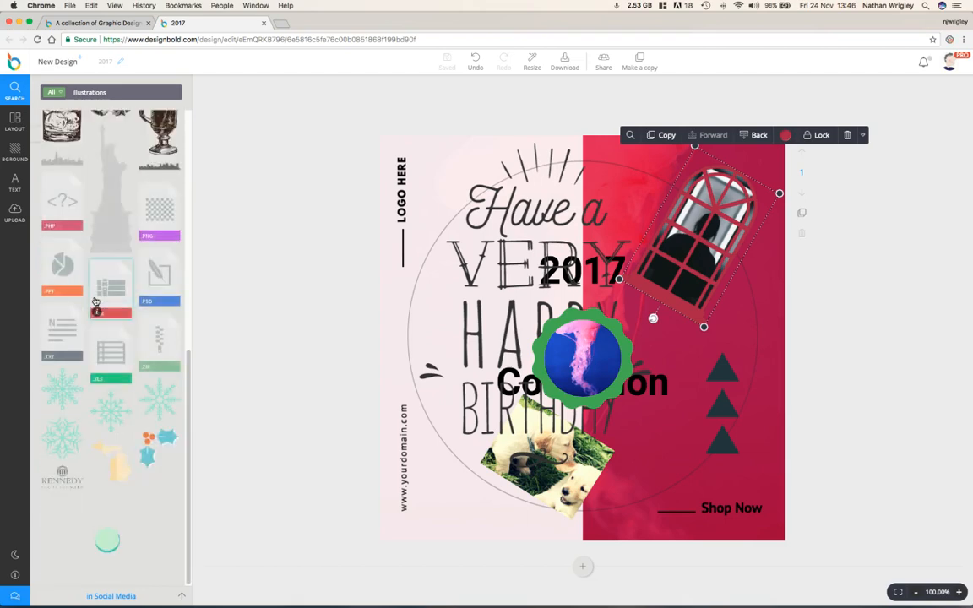
- Search all library content for "cat" and for "horse", looking over the horse graphics and photos
{"action": "scroll", "coordinate": [97, 299], "scroll_direction": "up", "scroll_amount": 10}
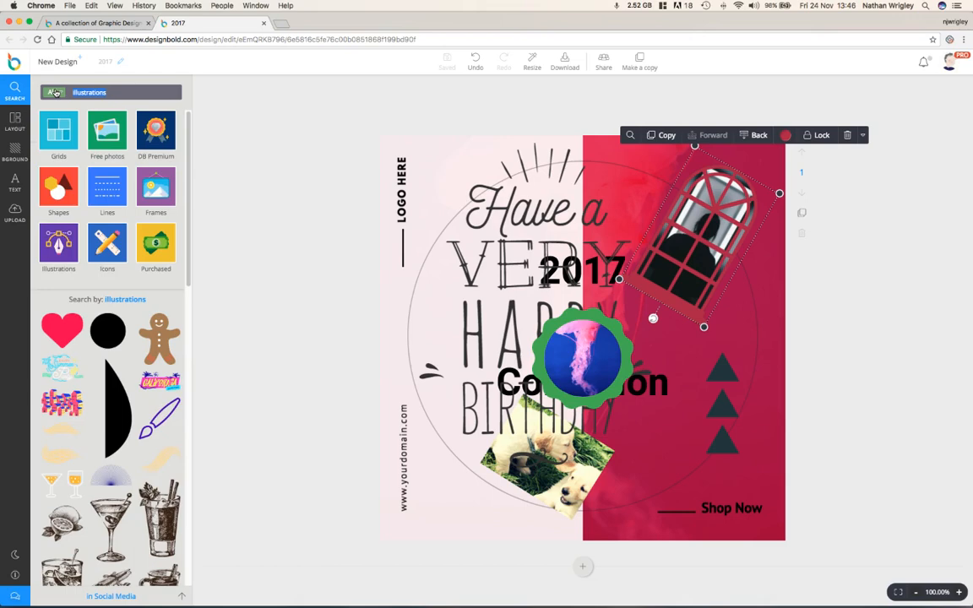
{"action": "type", "text": "cat"}
{"action": "key", "text": "Return"}
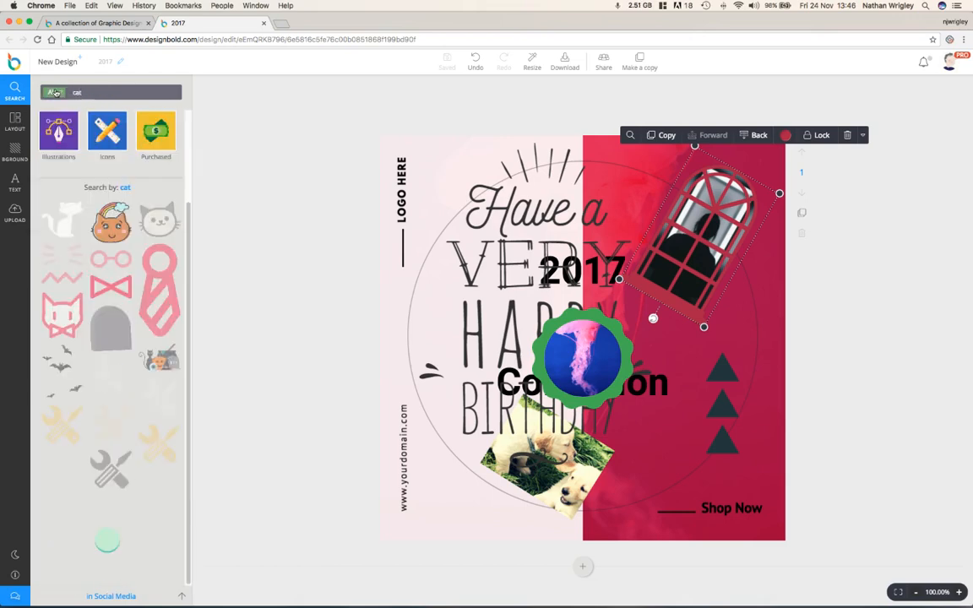
{"action": "scroll", "coordinate": [76, 280], "scroll_direction": "up", "scroll_amount": 5}
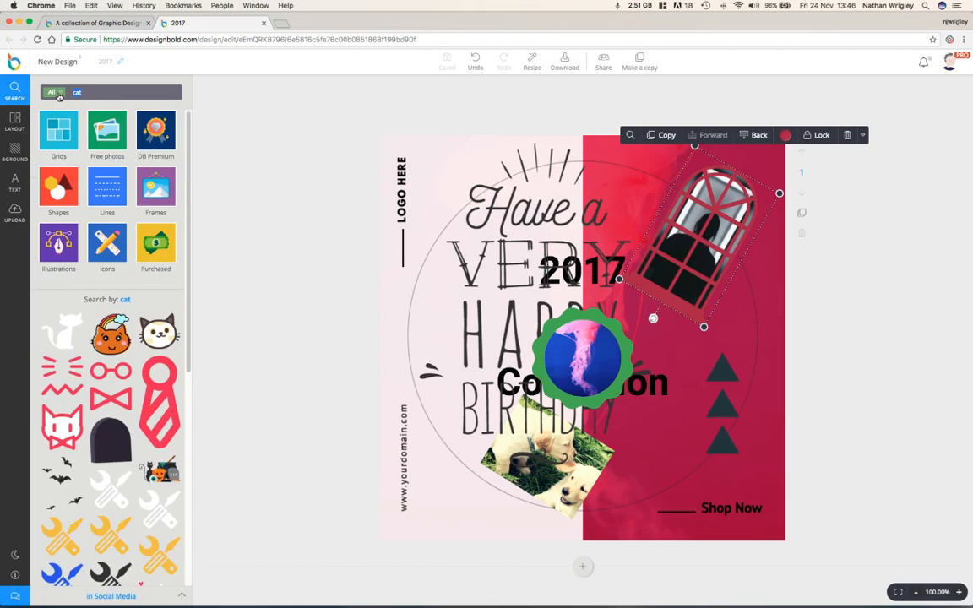
{"action": "key", "text": "Return"}
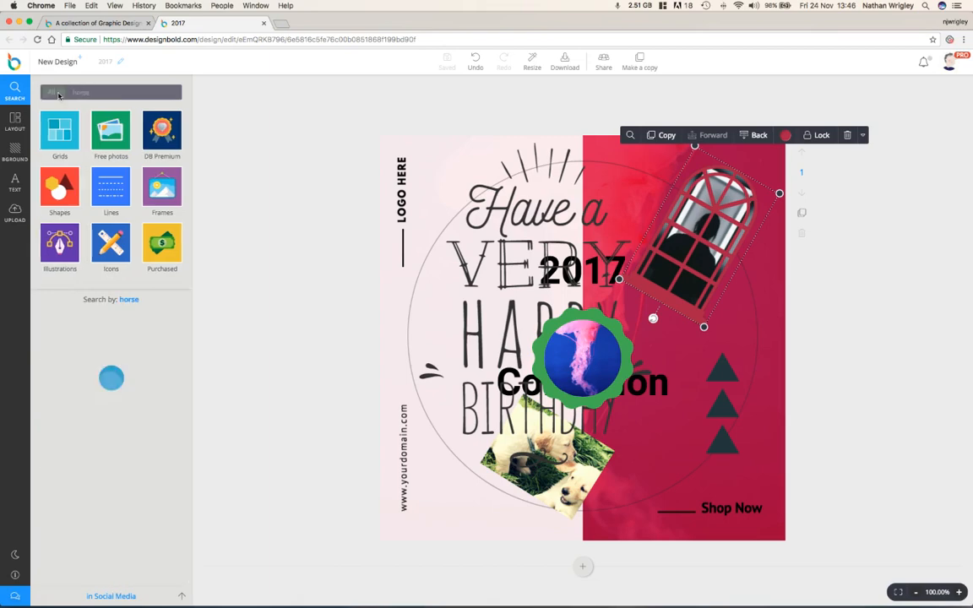
{"action": "scroll", "coordinate": [60, 339], "scroll_direction": "down", "scroll_amount": 2}
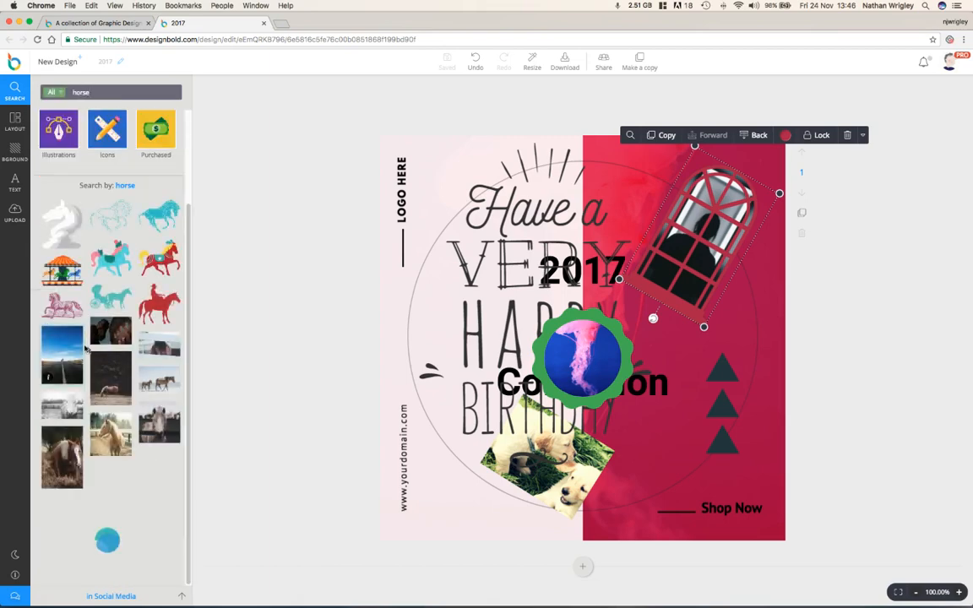
{"action": "scroll", "coordinate": [87, 349], "scroll_direction": "up", "scroll_amount": 2}
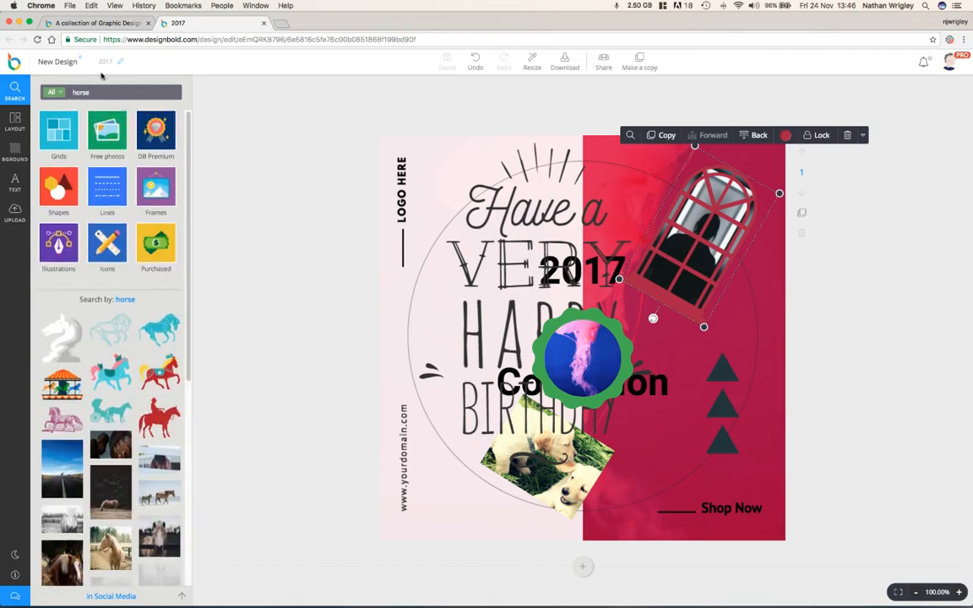
- Limit the library search to Vector content and search for "monkeys"
{"action": "left_click", "coordinate": [59, 93]}
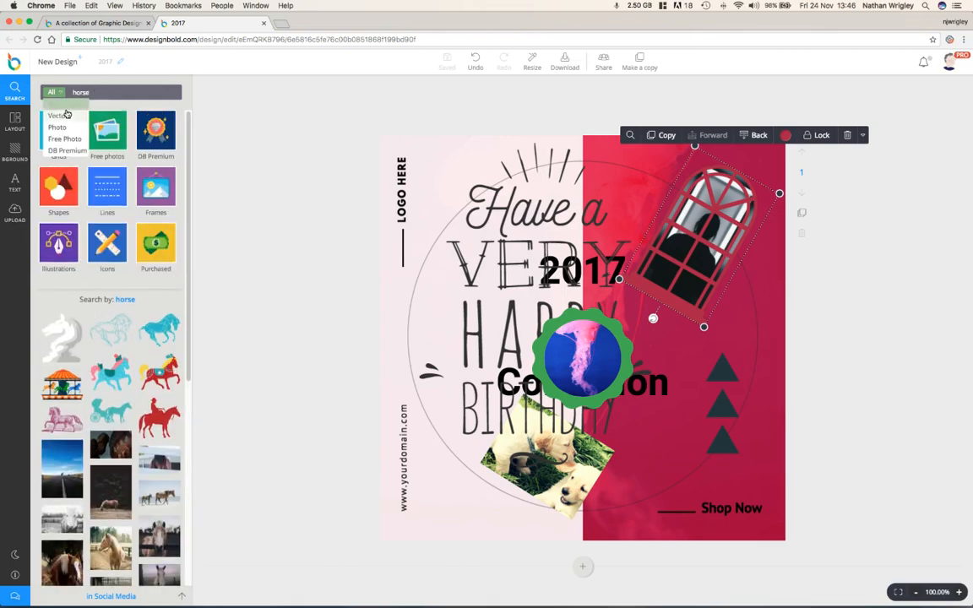
{"action": "left_click", "coordinate": [58, 115]}
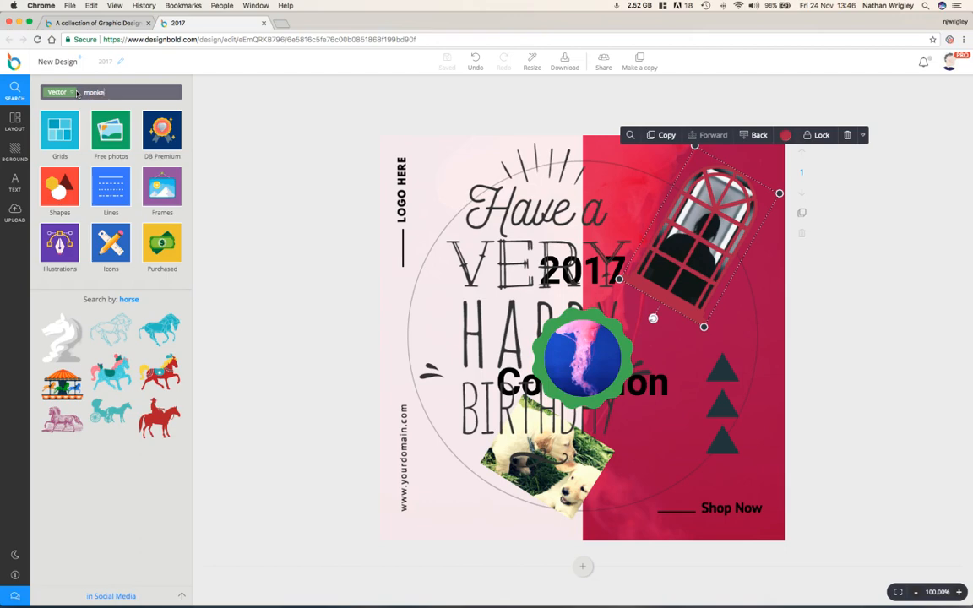
{"action": "key", "text": "Return"}
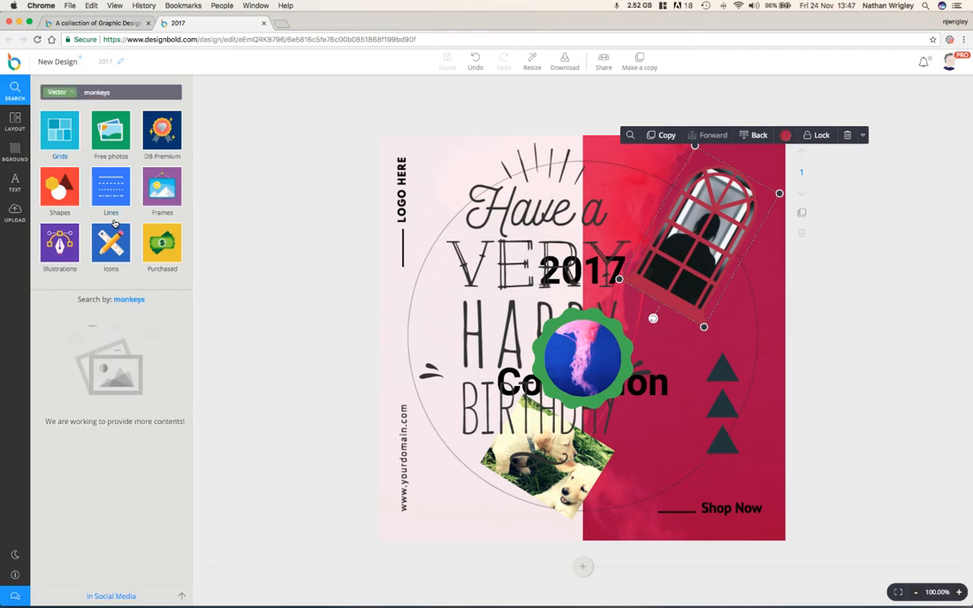
- Look through the icons available in the content library
{"action": "left_click", "coordinate": [106, 247]}
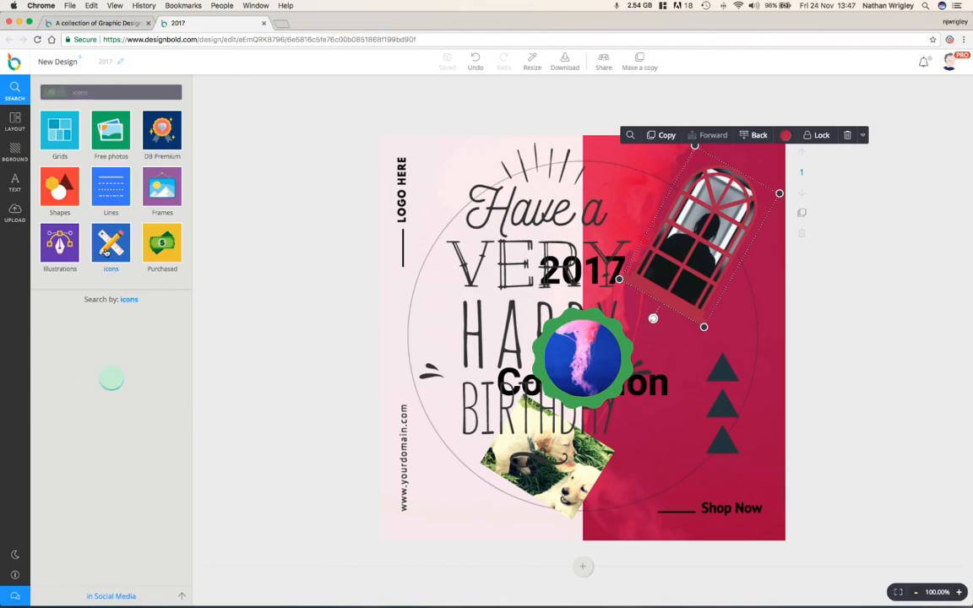
{"action": "scroll", "coordinate": [106, 251], "scroll_direction": "down", "scroll_amount": 3}
{"action": "scroll", "coordinate": [122, 341], "scroll_direction": "up", "scroll_amount": 3}
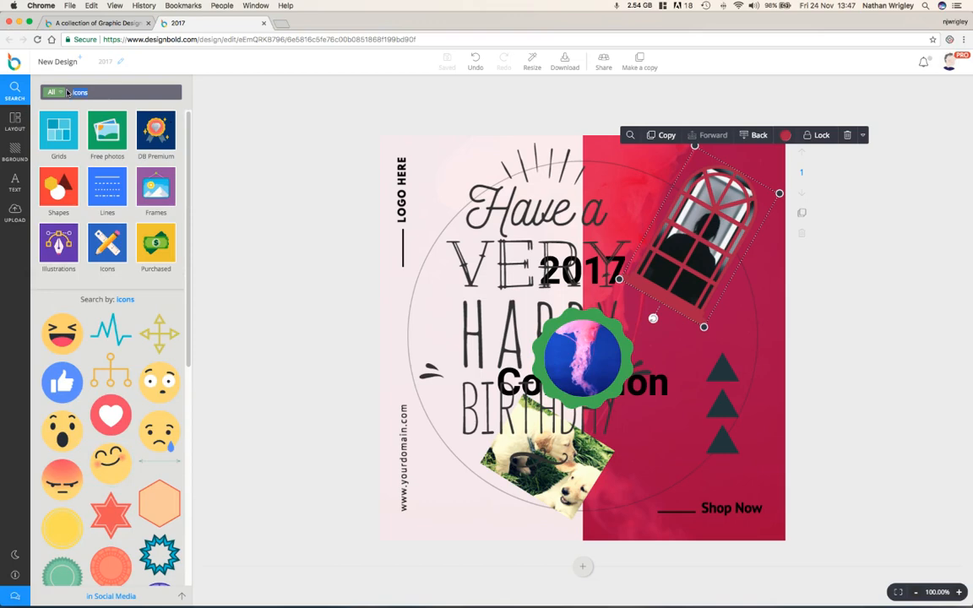
- Search all library content for "screen" and look over the matching graphics
{"action": "key", "text": "Return"}
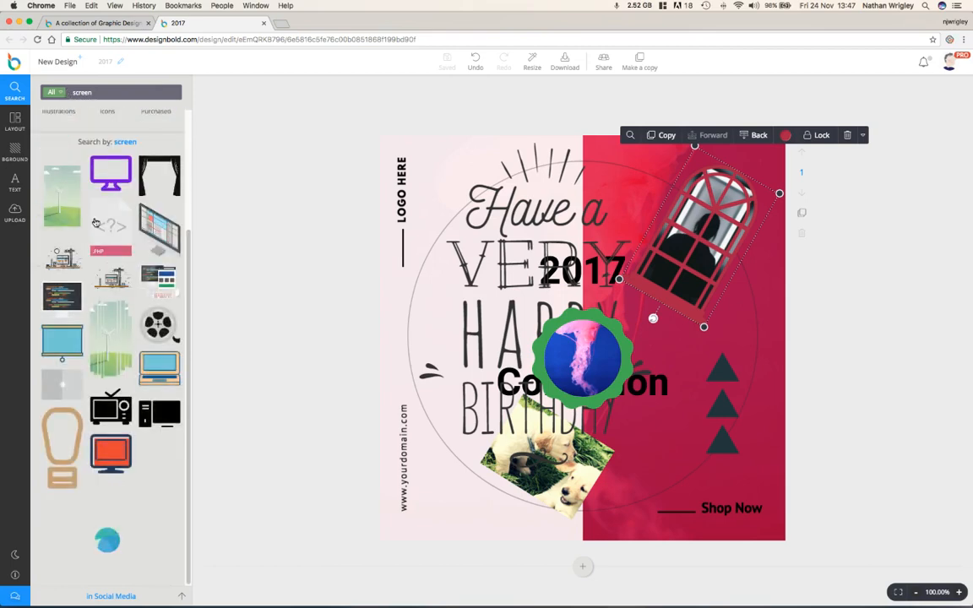
{"action": "scroll", "coordinate": [108, 289], "scroll_direction": "down", "scroll_amount": 3}
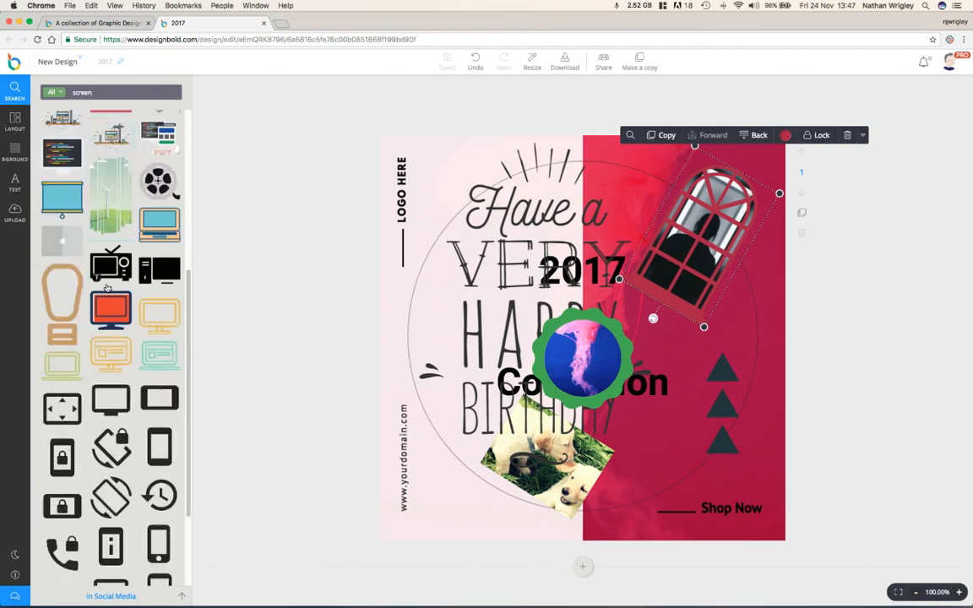
{"action": "scroll", "coordinate": [107, 288], "scroll_direction": "down", "scroll_amount": 3}
{"action": "scroll", "coordinate": [106, 287], "scroll_direction": "up", "scroll_amount": 8}
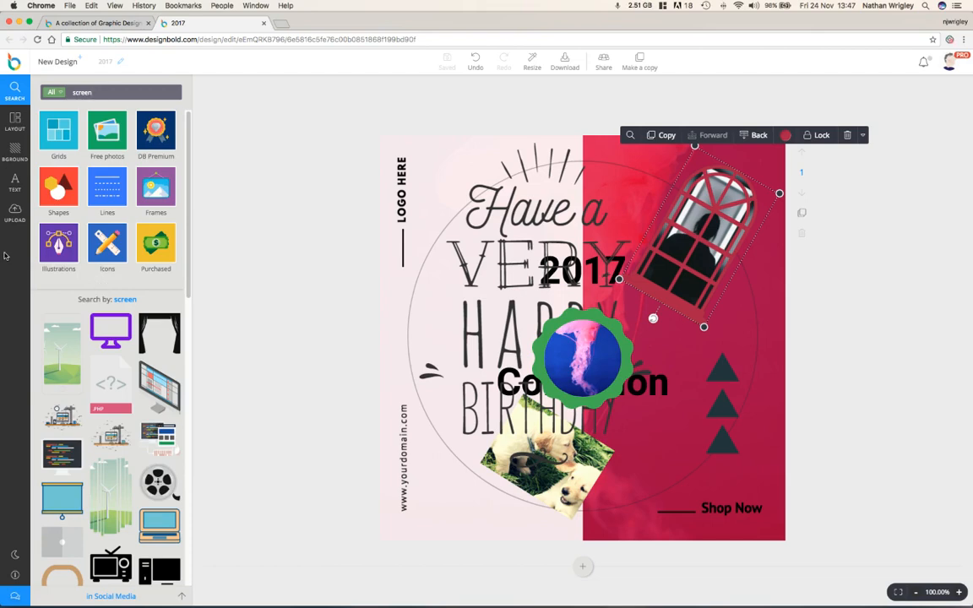
- Replace the entire content of the current page with the Furniture layout
{"action": "left_click", "coordinate": [16, 121]}
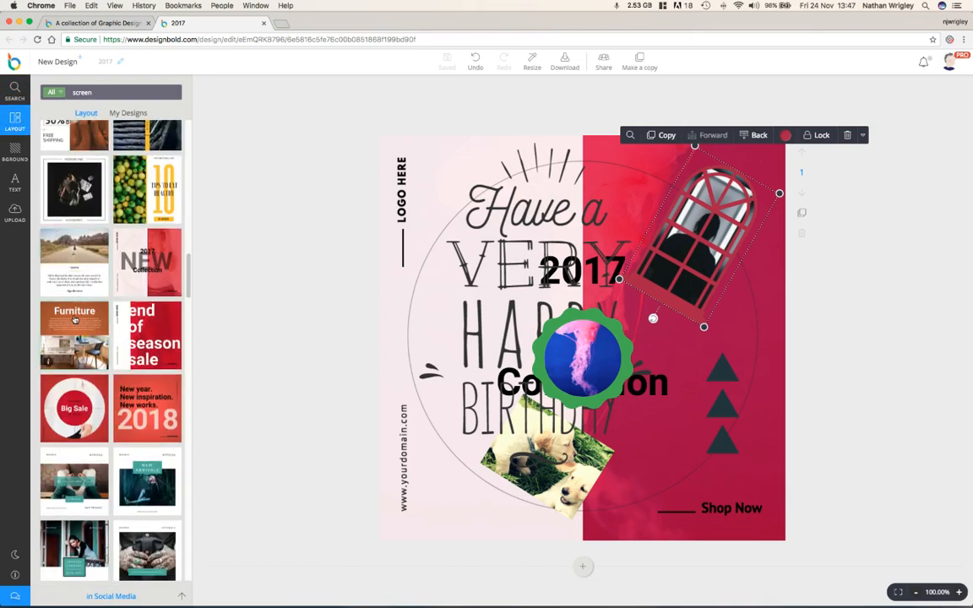
{"action": "left_click", "coordinate": [74, 319]}
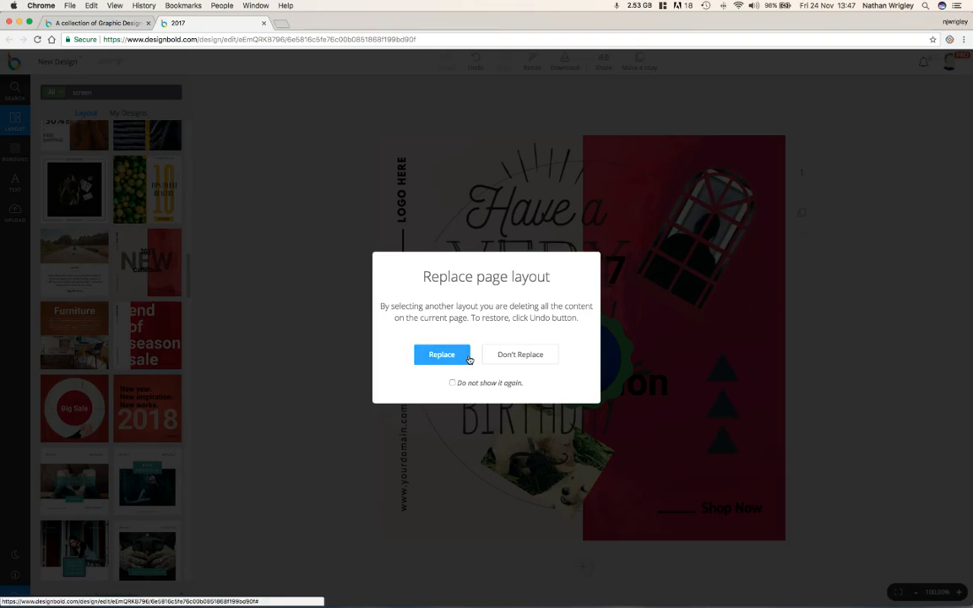
{"action": "left_click", "coordinate": [441, 355]}
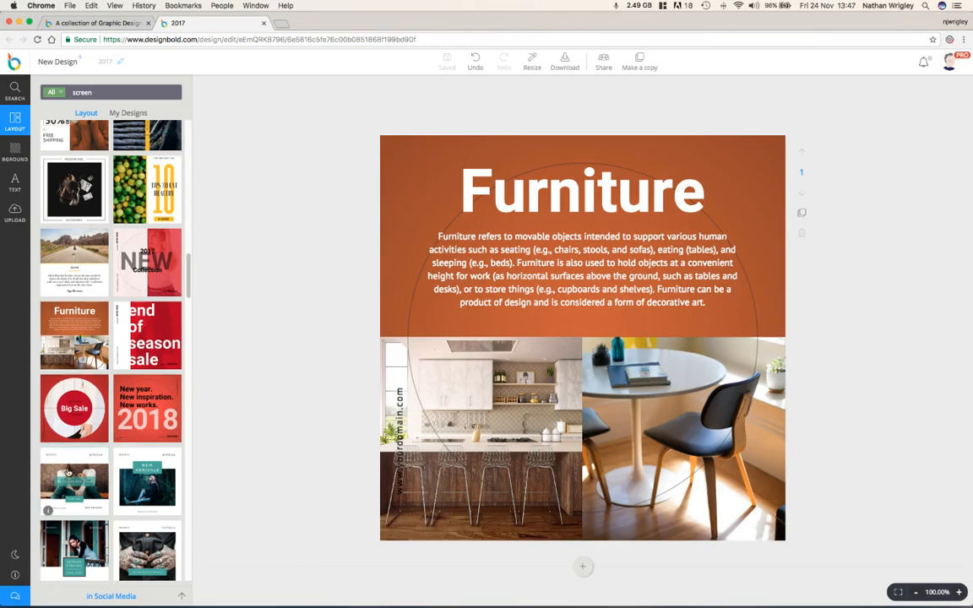
- Apply the teal New Arrivals layout to the page, and replace it with the Sneaker 2017 New Arrivals layout
{"action": "left_click", "coordinate": [140, 476]}
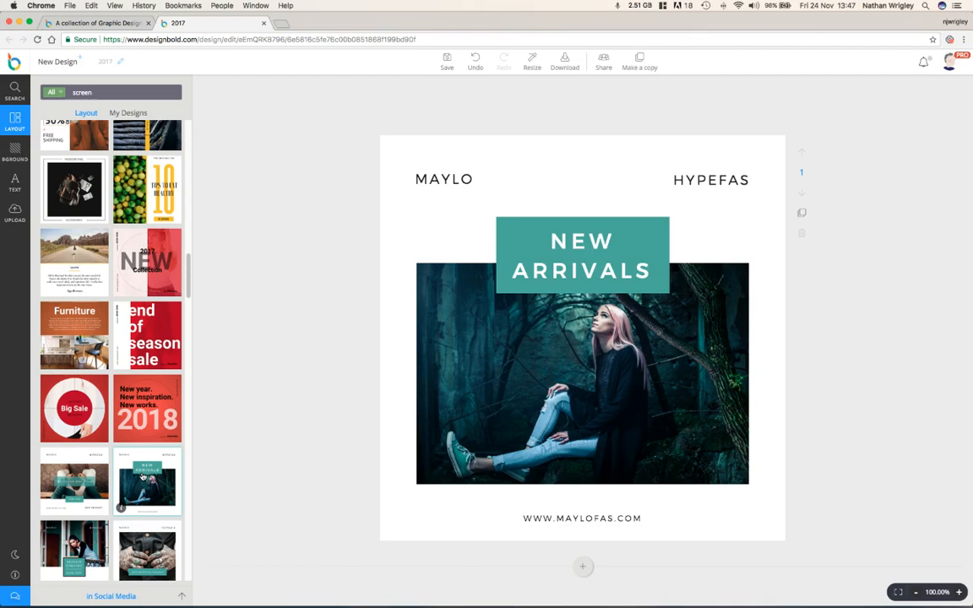
{"action": "scroll", "coordinate": [142, 478], "scroll_direction": "down", "scroll_amount": 5}
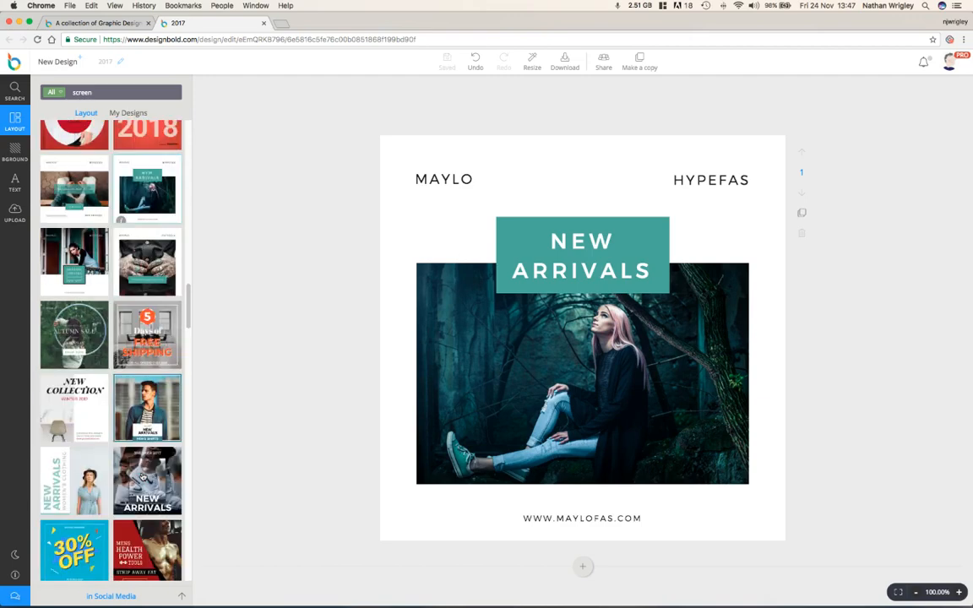
{"action": "left_click", "coordinate": [147, 488]}
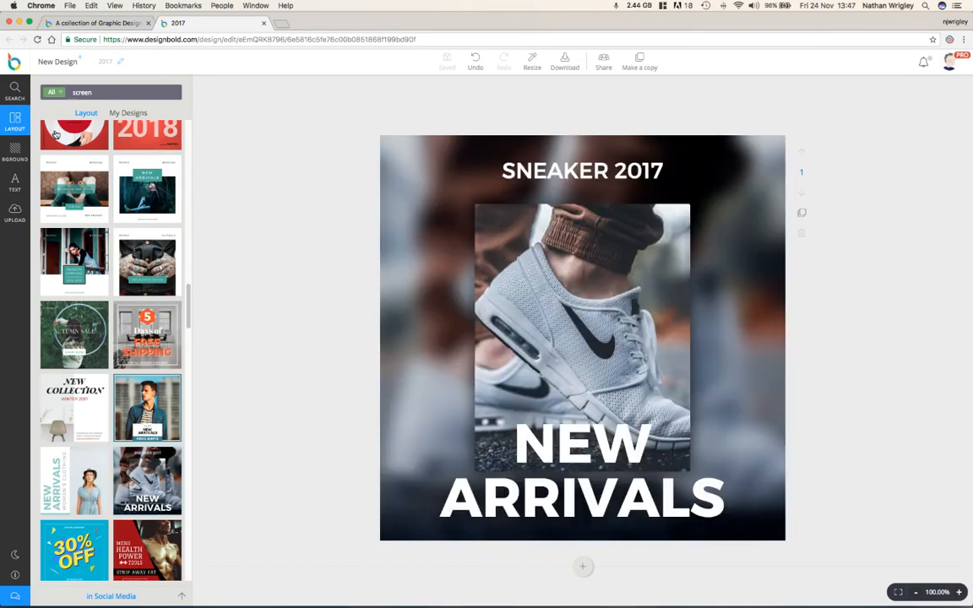
{"action": "scroll", "coordinate": [139, 224], "scroll_direction": "down", "scroll_amount": 10}
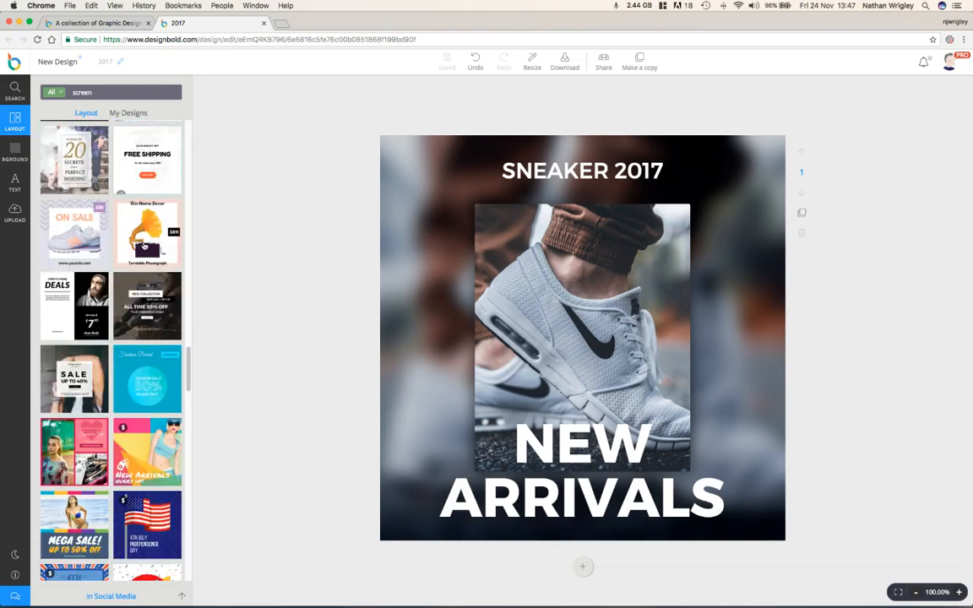
{"action": "scroll", "coordinate": [143, 245], "scroll_direction": "up", "scroll_amount": 3}
- Create a new 800x1200 px Blog Graphic design from the design type collection and bring it into view
{"action": "left_click", "coordinate": [113, 25]}
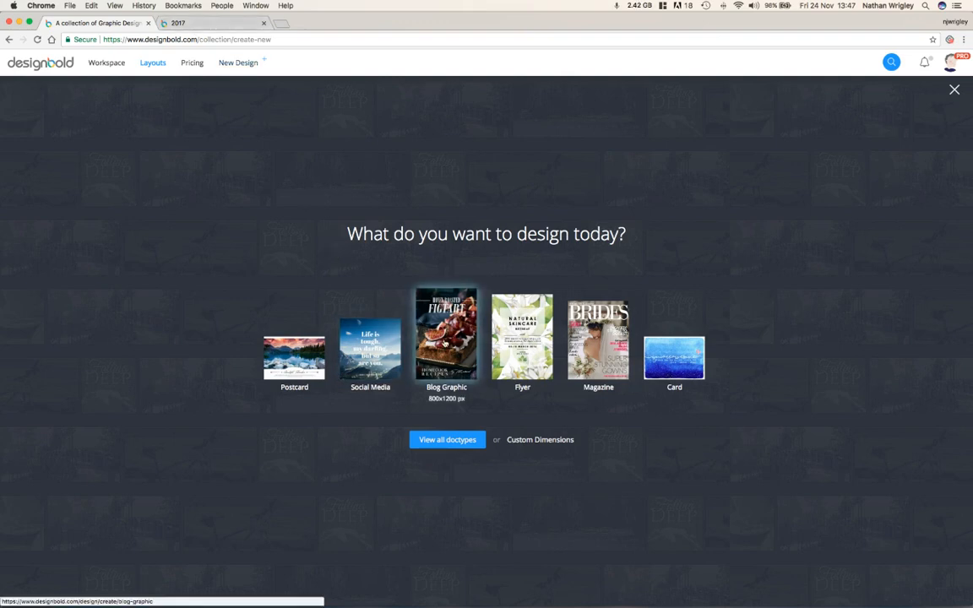
{"action": "left_click", "coordinate": [445, 342]}
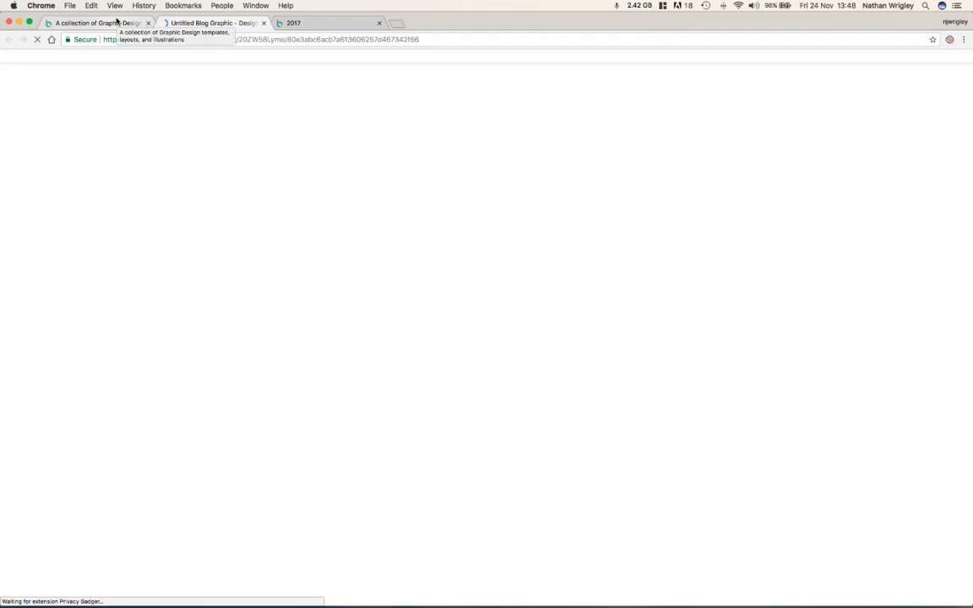
{"action": "left_click", "coordinate": [338, 23]}
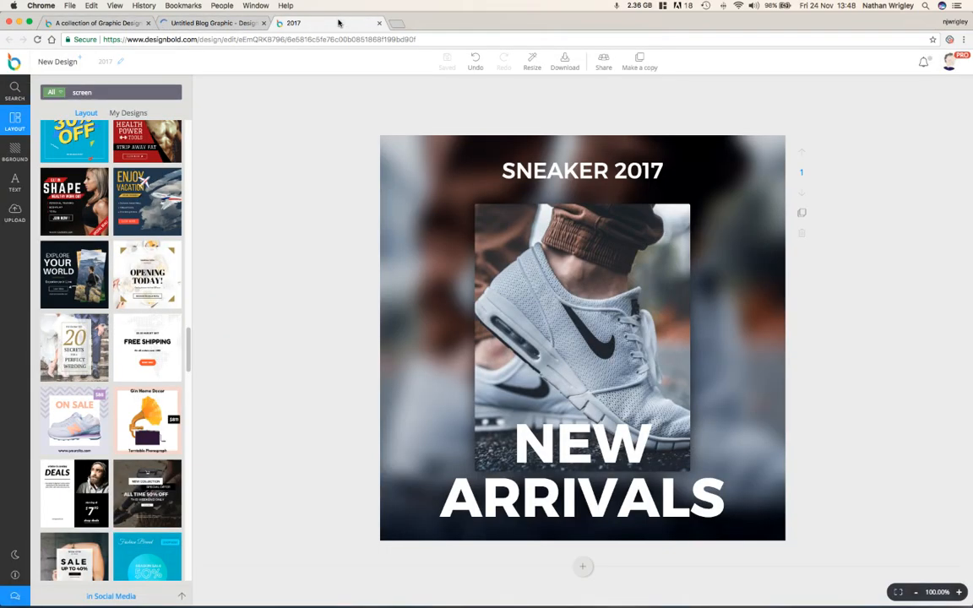
{"action": "left_click", "coordinate": [203, 24]}
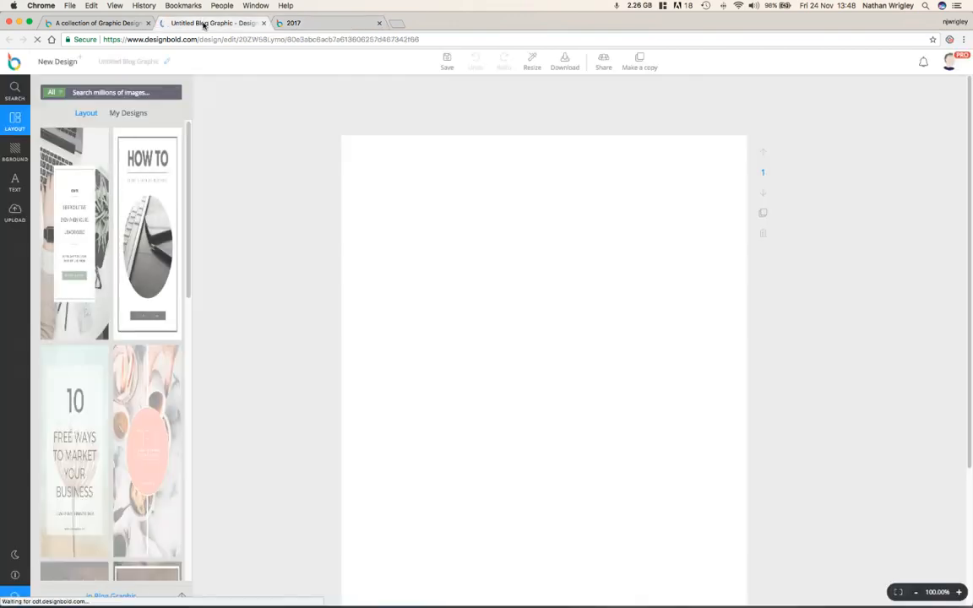
- Apply the "How to get the life you always wanted to have" layout to the blank blog graphic
{"action": "scroll", "coordinate": [170, 208], "scroll_direction": "down", "scroll_amount": 5}
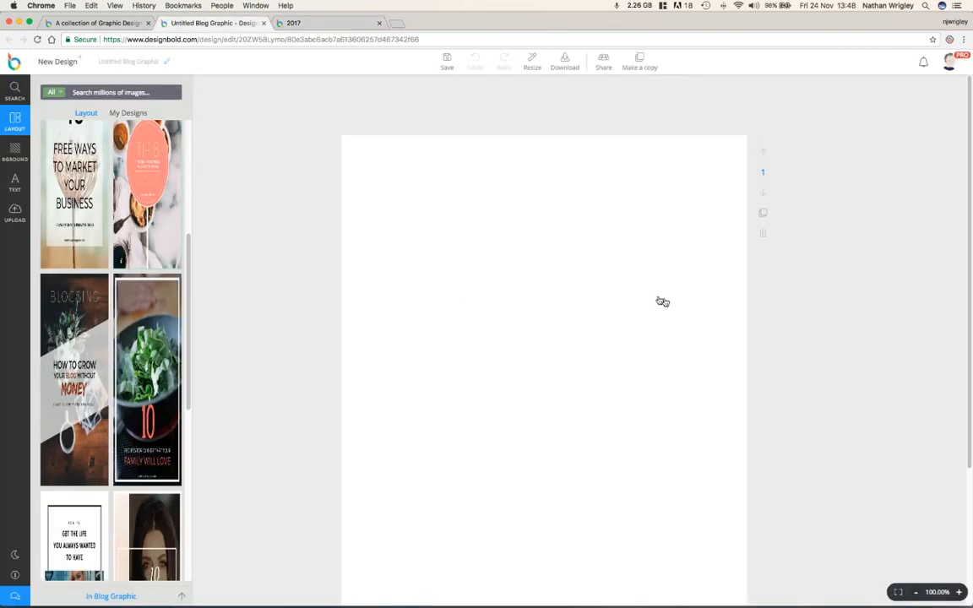
{"action": "scroll", "coordinate": [786, 318], "scroll_direction": "down", "scroll_amount": 2}
{"action": "scroll", "coordinate": [786, 317], "scroll_direction": "down", "scroll_amount": 2}
{"action": "scroll", "coordinate": [785, 317], "scroll_direction": "up", "scroll_amount": 4}
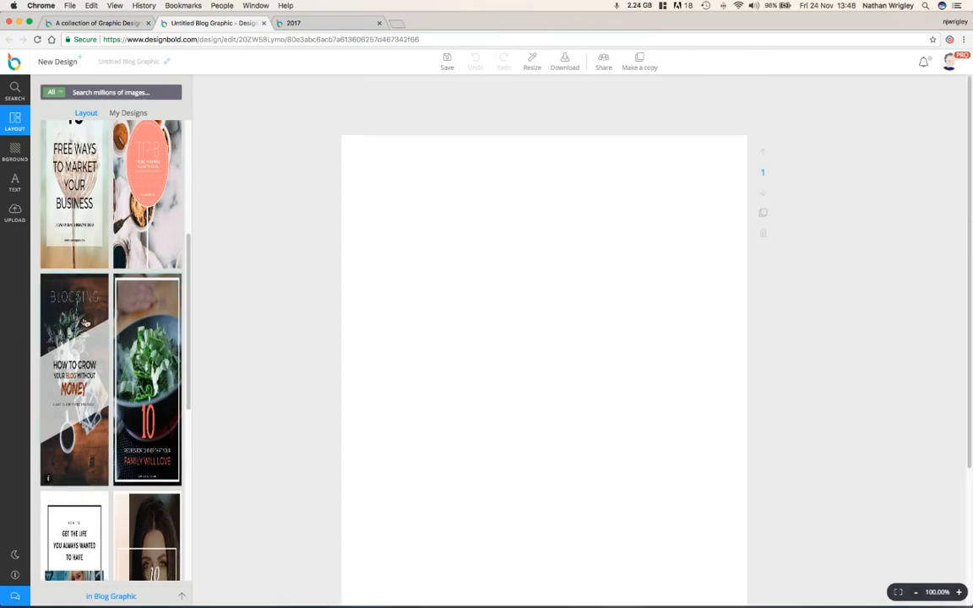
{"action": "scroll", "coordinate": [83, 321], "scroll_direction": "down", "scroll_amount": 4}
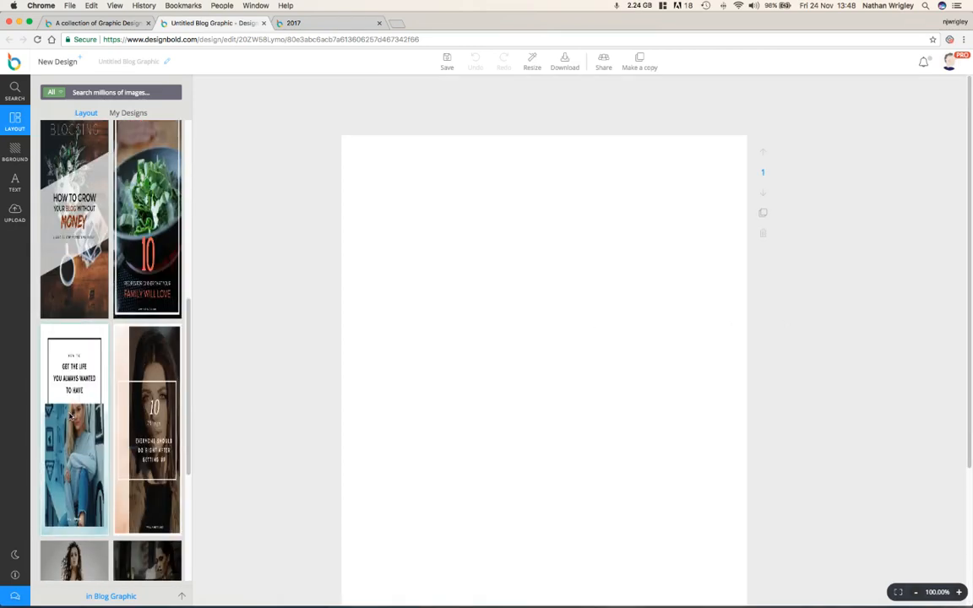
{"action": "left_click", "coordinate": [71, 416]}
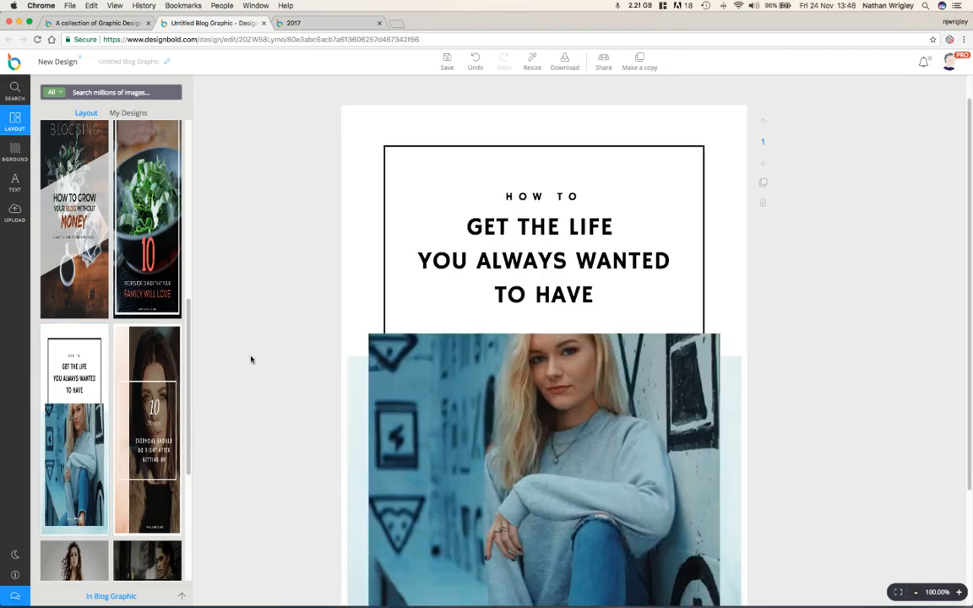
- Replace the blog graphic's page layout with the oreo macaron layout and look over the whole page
{"action": "scroll", "coordinate": [250, 359], "scroll_direction": "down", "scroll_amount": 4}
{"action": "scroll", "coordinate": [250, 359], "scroll_direction": "up", "scroll_amount": 5}
{"action": "scroll", "coordinate": [118, 346], "scroll_direction": "down", "scroll_amount": 6}
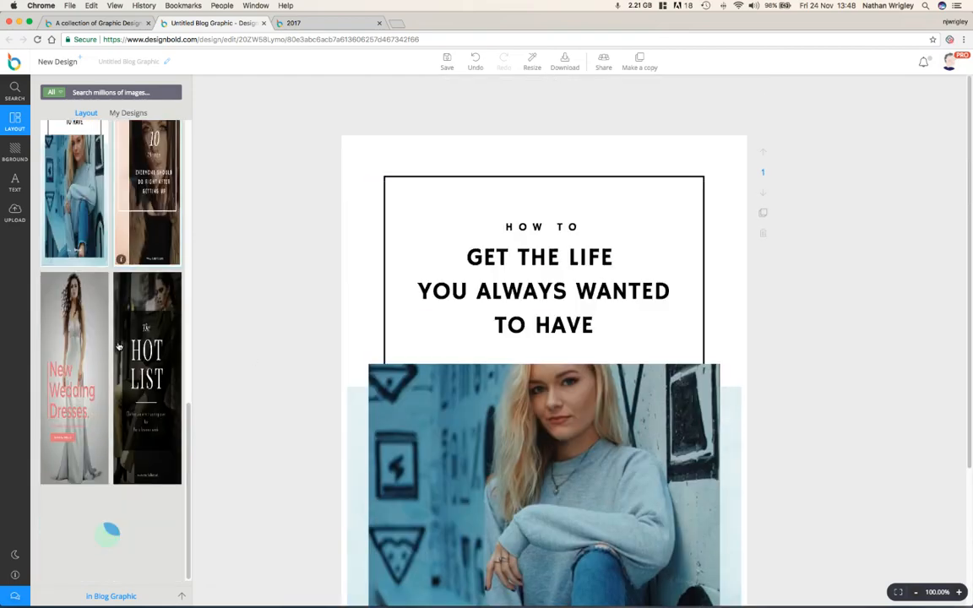
{"action": "scroll", "coordinate": [118, 346], "scroll_direction": "down", "scroll_amount": 8}
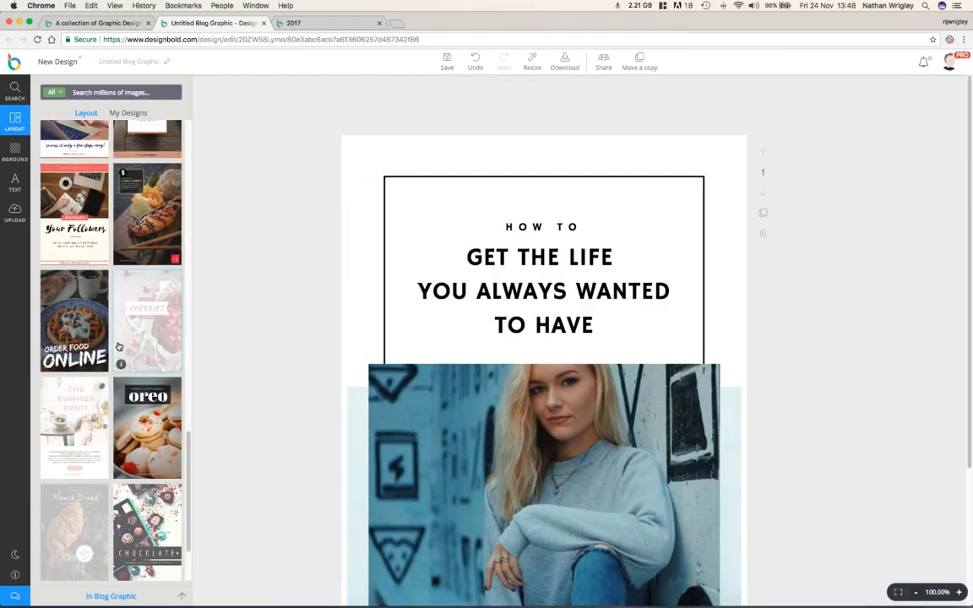
{"action": "left_click", "coordinate": [90, 475]}
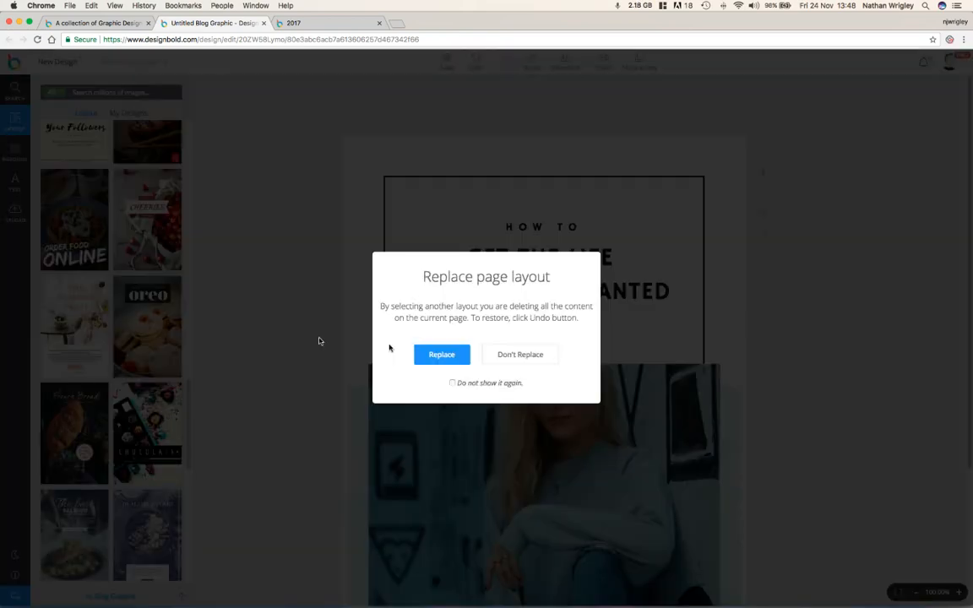
{"action": "left_click", "coordinate": [443, 353]}
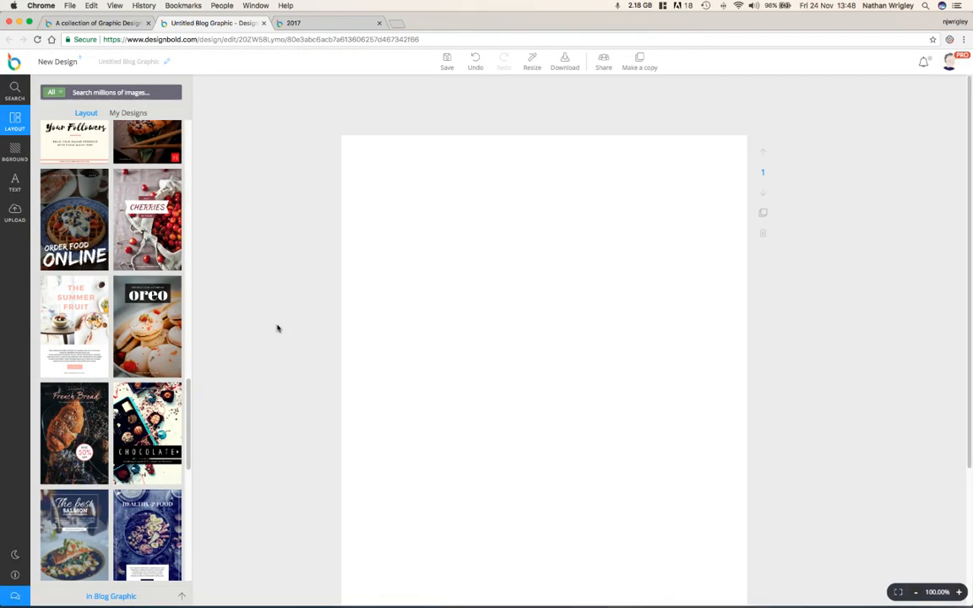
{"action": "scroll", "coordinate": [276, 328], "scroll_direction": "down", "scroll_amount": 3}
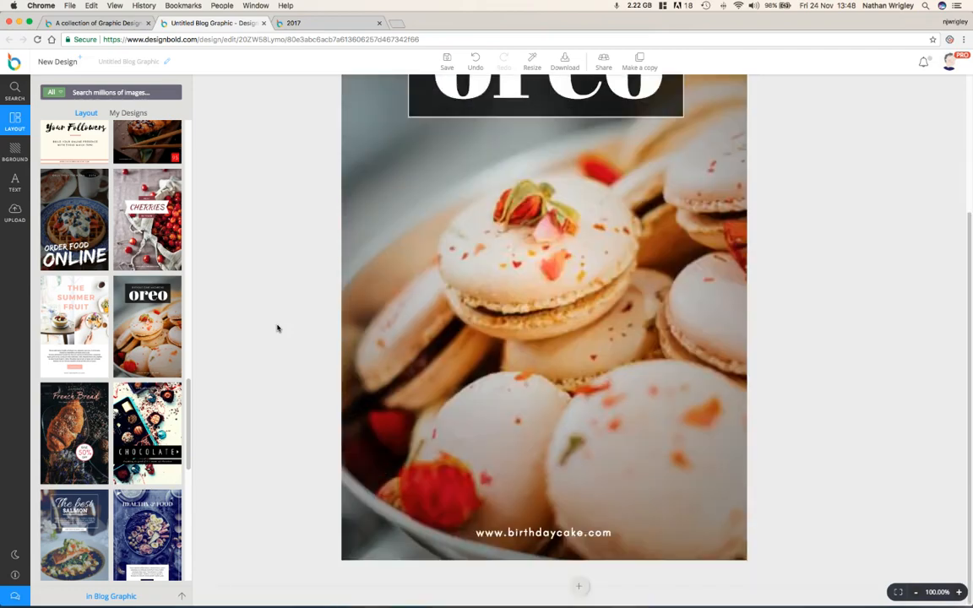
{"action": "scroll", "coordinate": [275, 316], "scroll_direction": "up", "scroll_amount": 4}
- Return to the 2017 design and set its page background to the solid blue from My colors
{"action": "left_click", "coordinate": [309, 24]}
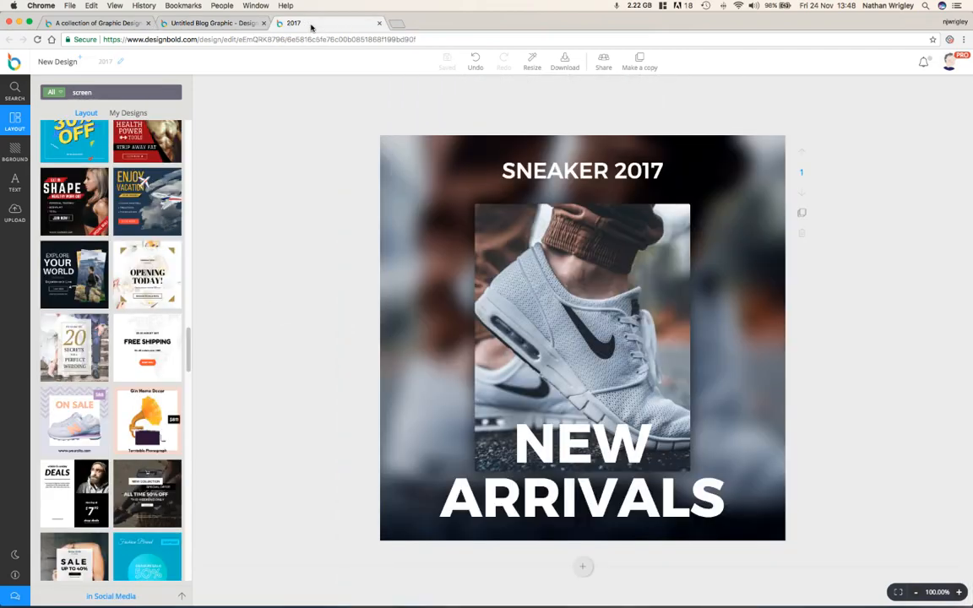
{"action": "left_click", "coordinate": [17, 149]}
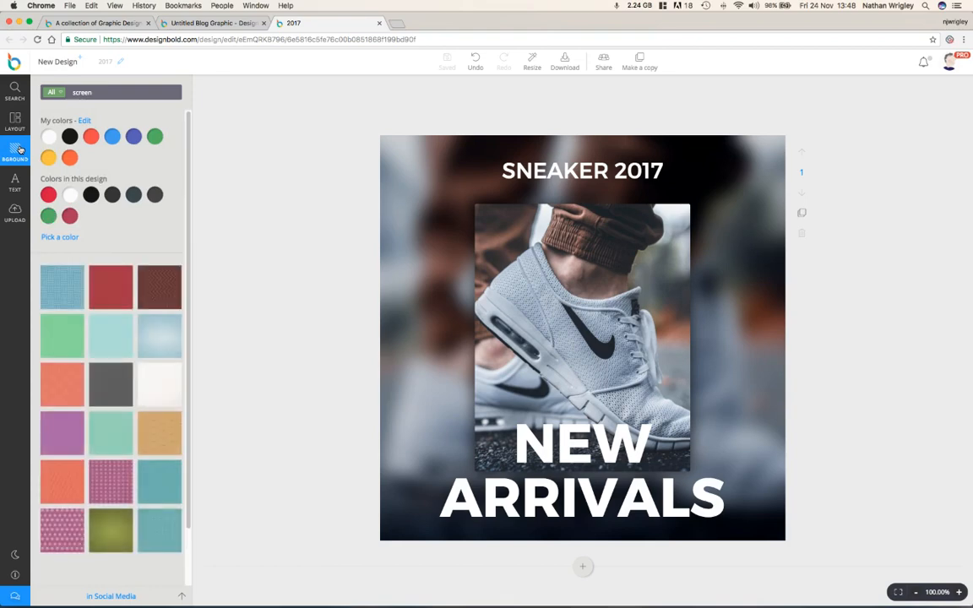
{"action": "left_click", "coordinate": [61, 94]}
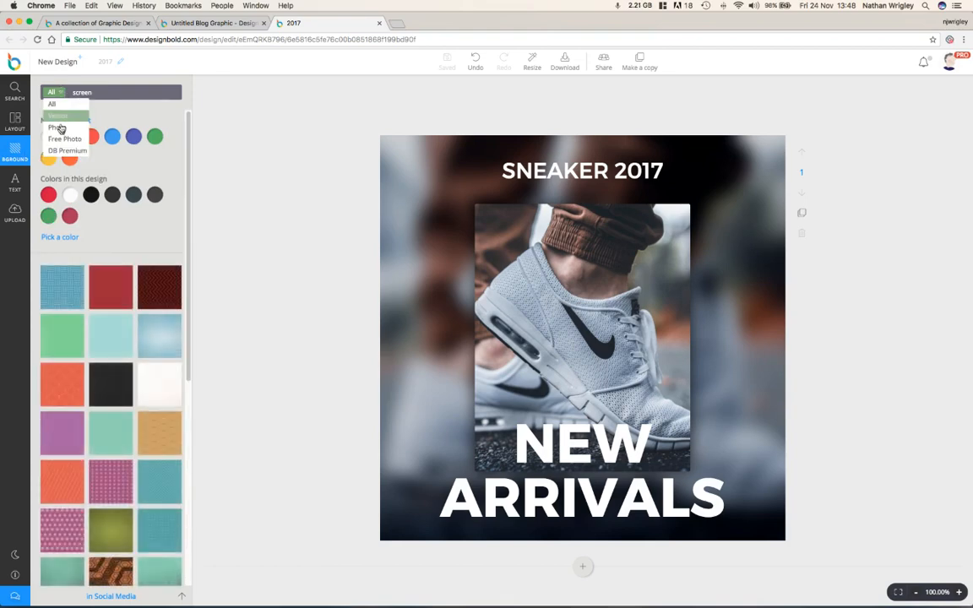
{"action": "left_click", "coordinate": [112, 141]}
{"action": "left_click", "coordinate": [112, 141]}
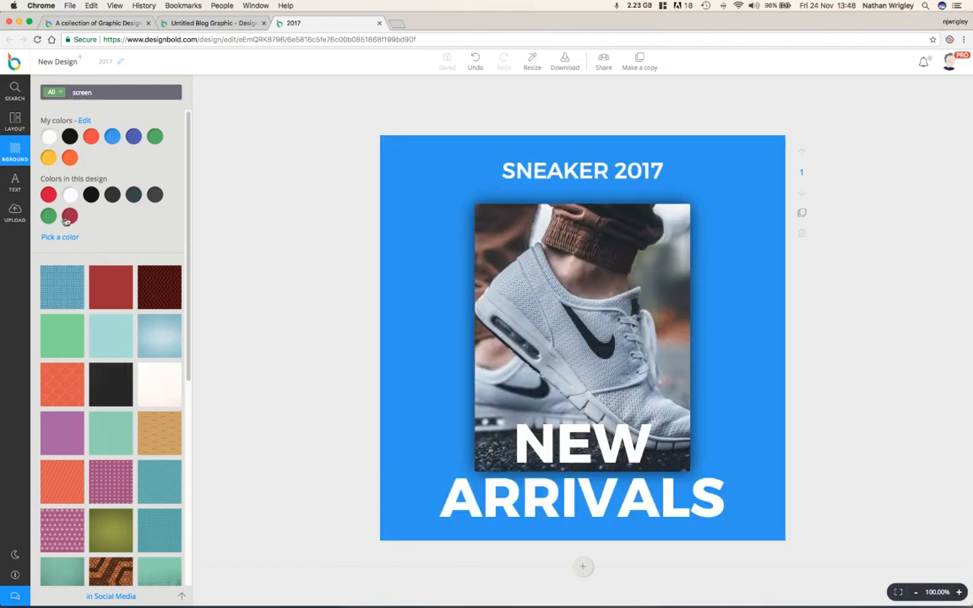
- Change the page background of the 2017 design to the light orange dotted pattern
{"action": "scroll", "coordinate": [127, 250], "scroll_direction": "down", "scroll_amount": 1}
{"action": "scroll", "coordinate": [127, 250], "scroll_direction": "down", "scroll_amount": 5}
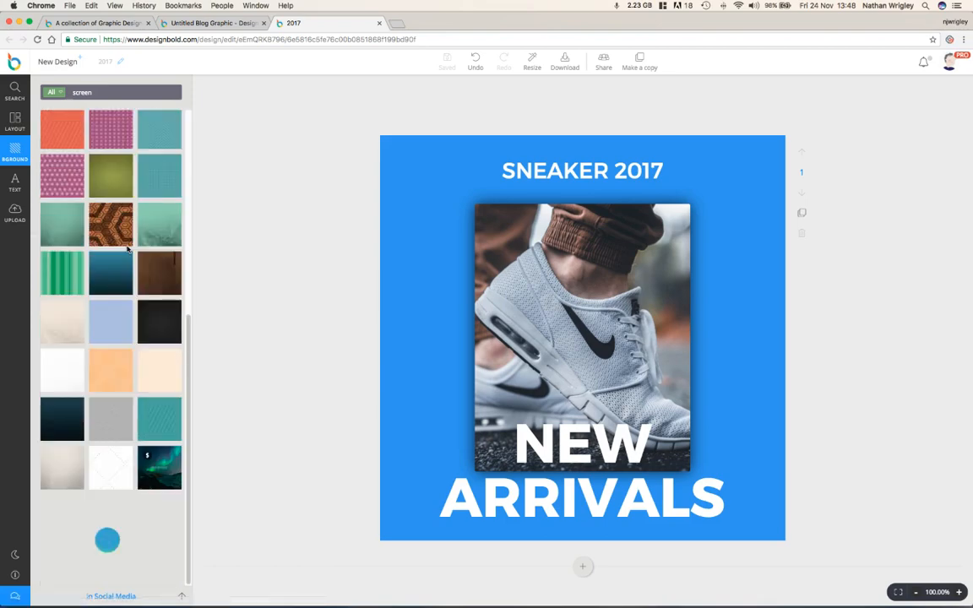
{"action": "left_click", "coordinate": [113, 376]}
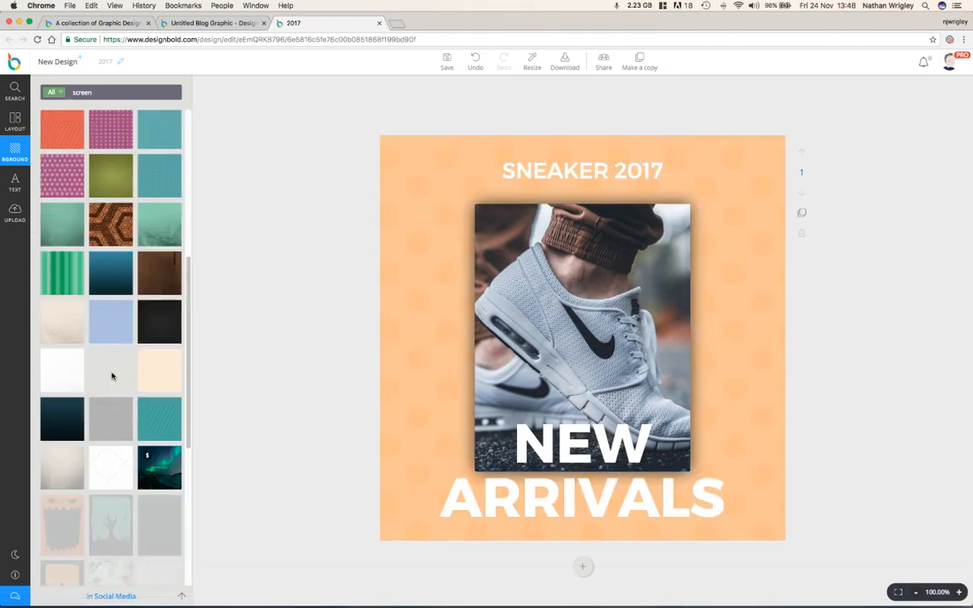
- Set the page background of the 2017 design to the orange and black Halloween pumpkin face image
{"action": "scroll", "coordinate": [111, 338], "scroll_direction": "up", "scroll_amount": 5}
{"action": "scroll", "coordinate": [110, 301], "scroll_direction": "down", "scroll_amount": 10}
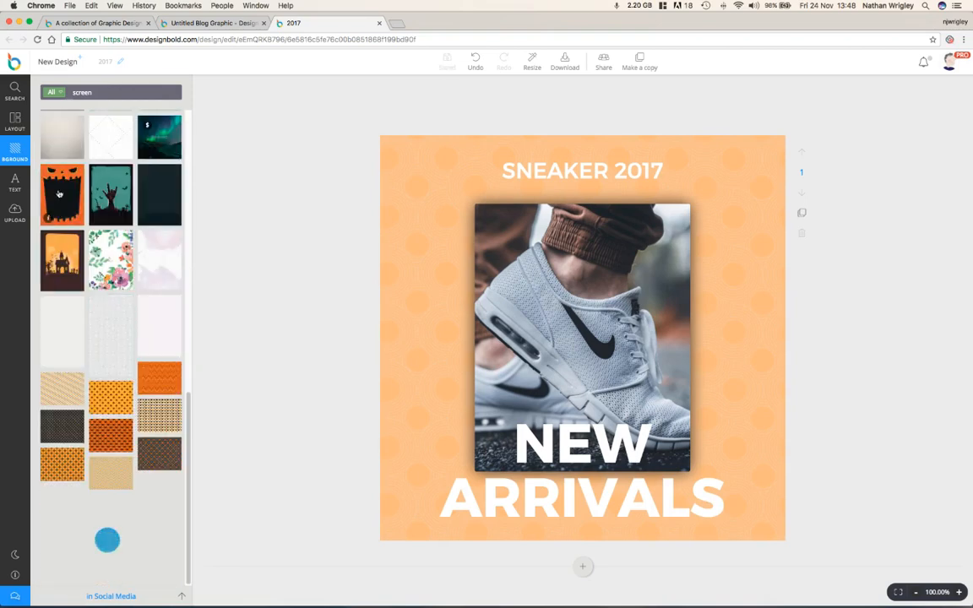
{"action": "left_click", "coordinate": [59, 194]}
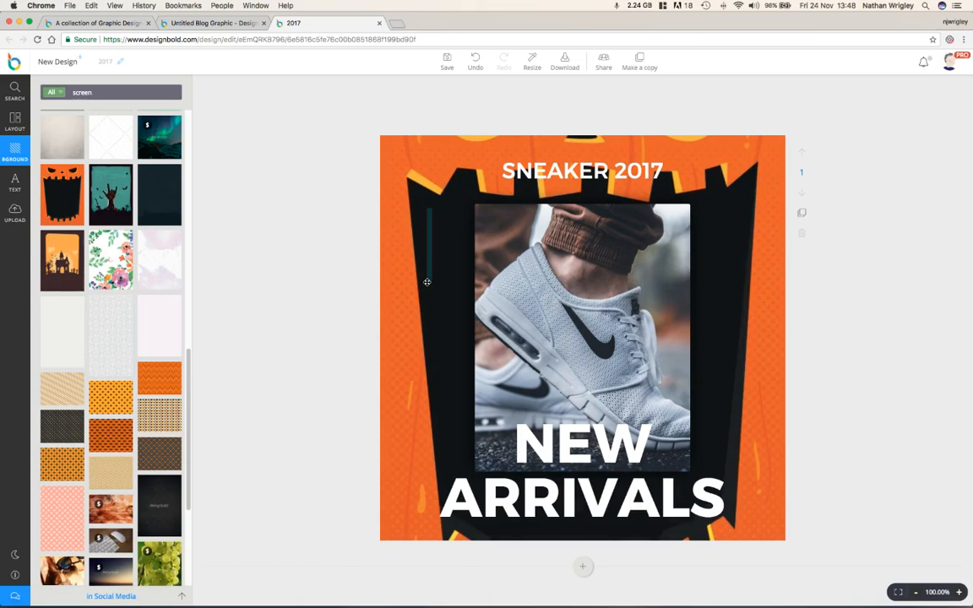
{"action": "scroll", "coordinate": [157, 245], "scroll_direction": "up", "scroll_amount": 5}
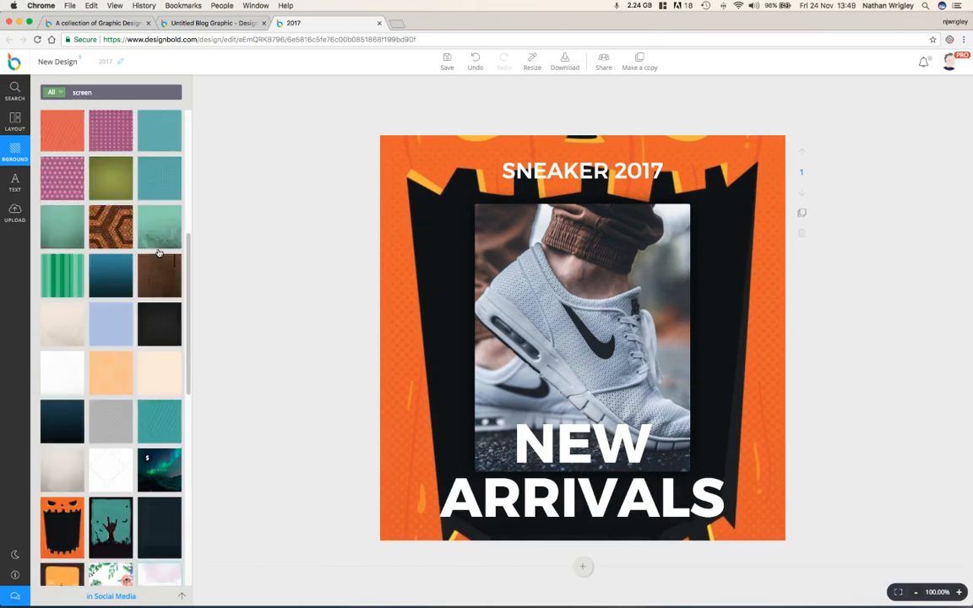
- Add a heading reading "WP Builds" to the 2017 sneaker design
{"action": "left_click", "coordinate": [15, 182]}
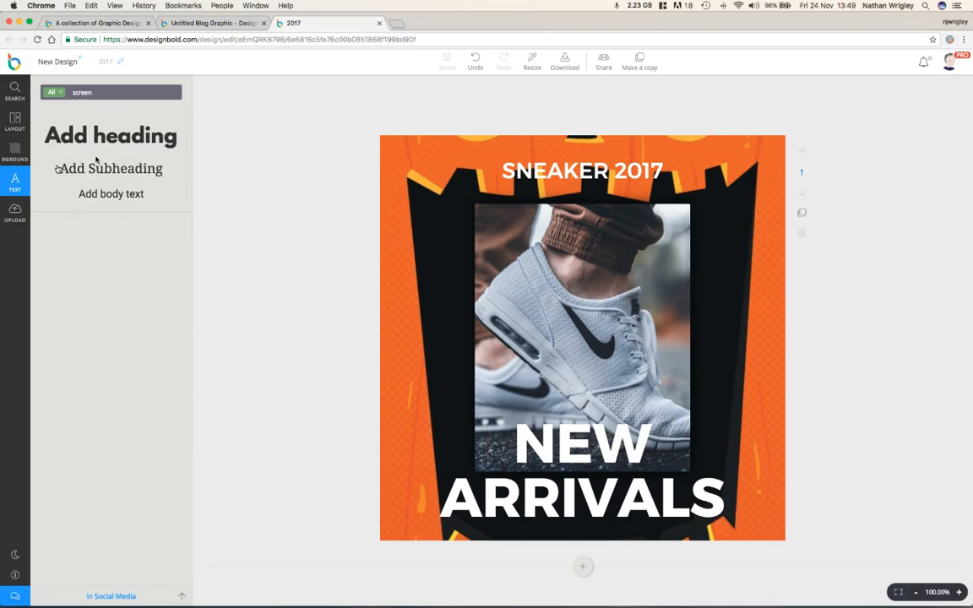
{"action": "left_click", "coordinate": [117, 142]}
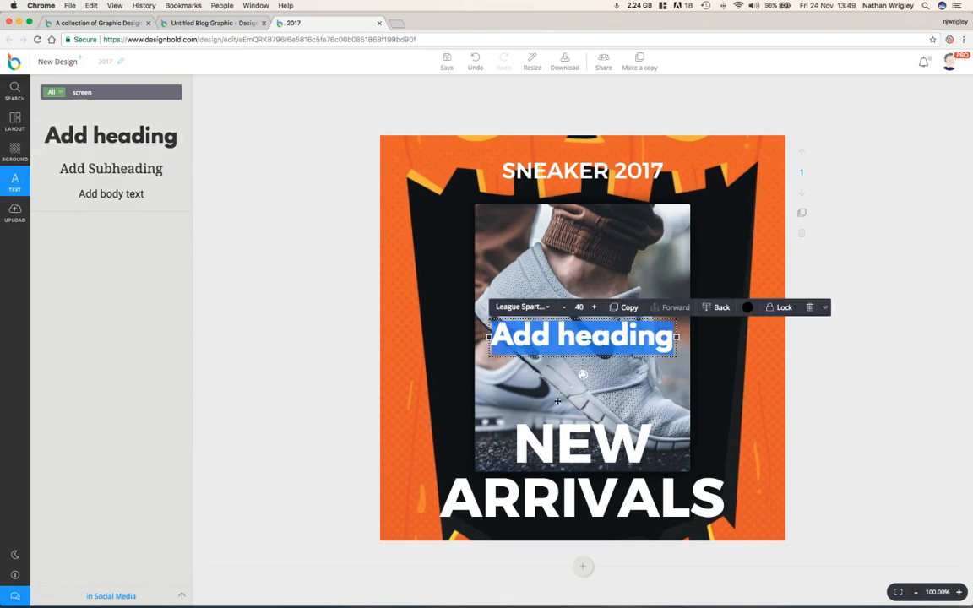
{"action": "type", "text": "WP Builds"}
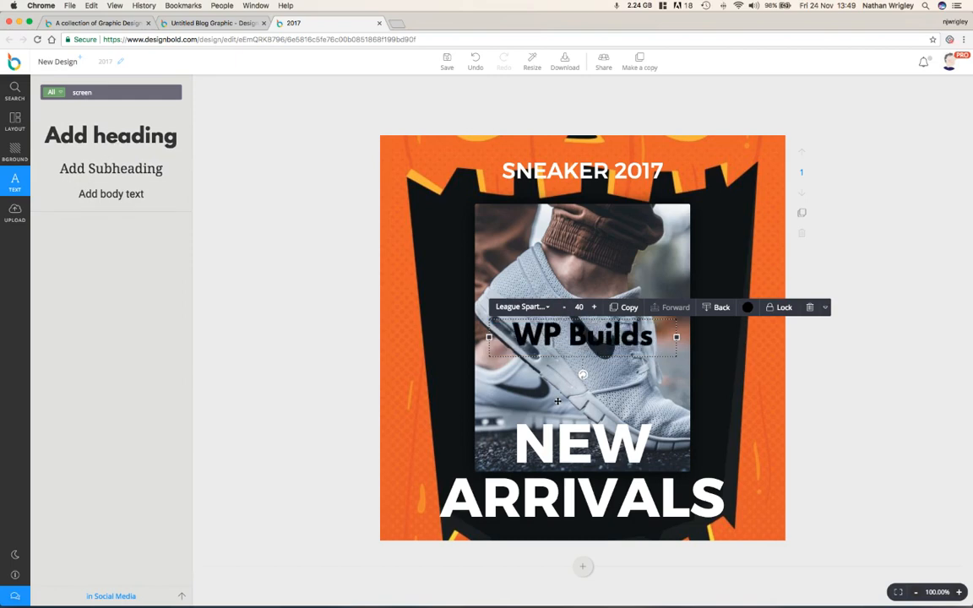
- Colour the WP Builds heading blue (2196f3) and move it to the design's upper left, just below SNEAKER 2017
{"action": "left_click", "coordinate": [748, 308]}
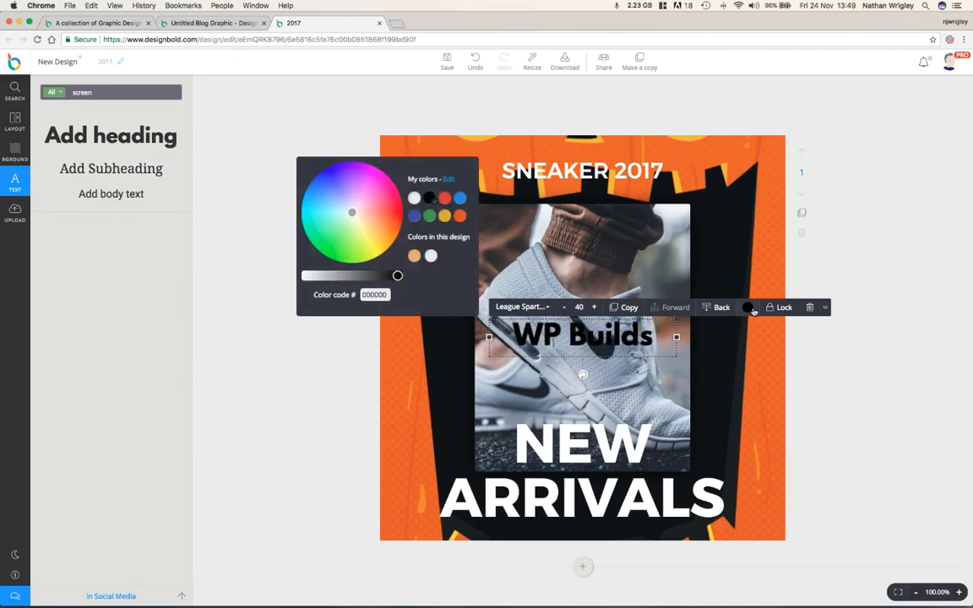
{"action": "left_click", "coordinate": [460, 199]}
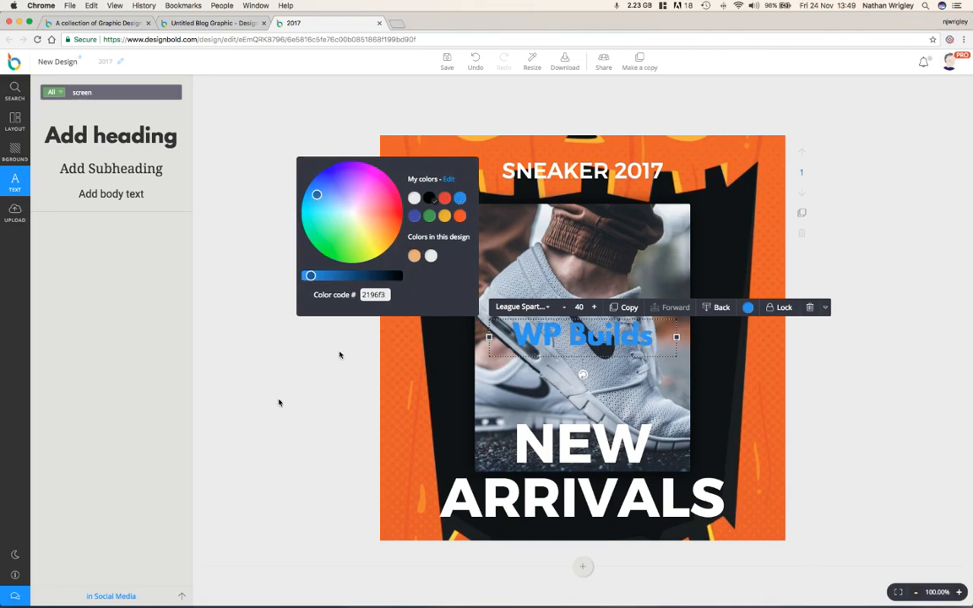
{"action": "left_click", "coordinate": [270, 405]}
{"action": "left_click_drag", "start_coordinate": [553, 334], "coordinate": [457, 191]}
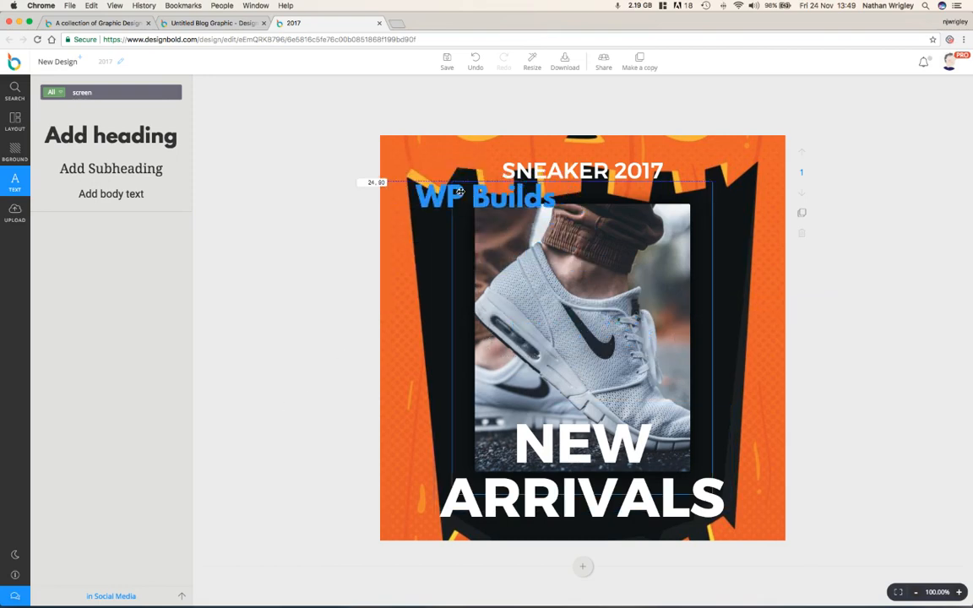
{"action": "left_click", "coordinate": [266, 262]}
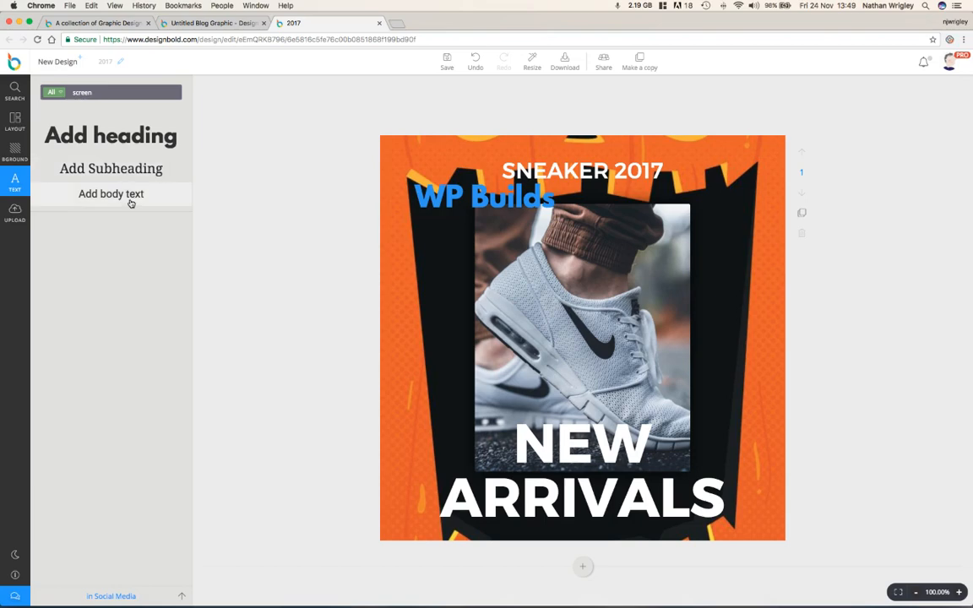
- View the uploaded images and inspect the design at 150% zoom before returning to 100%
{"action": "left_click", "coordinate": [17, 212]}
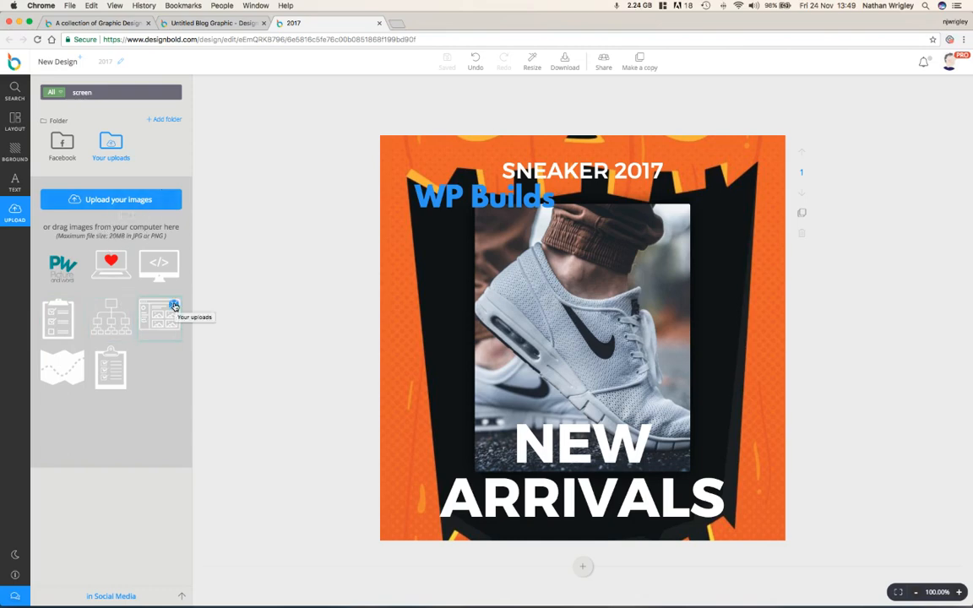
{"action": "left_click", "coordinate": [960, 593]}
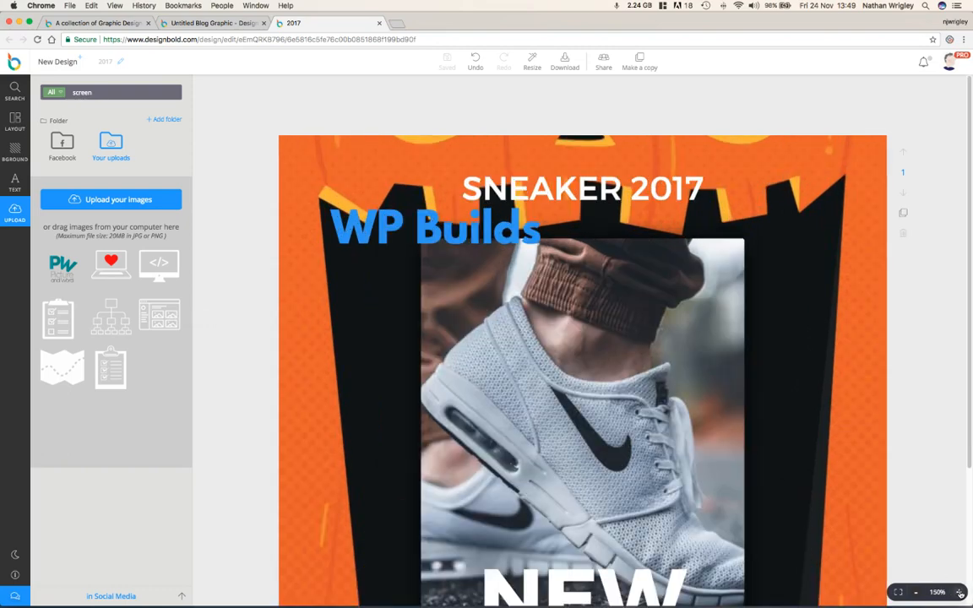
{"action": "left_click", "coordinate": [919, 593]}
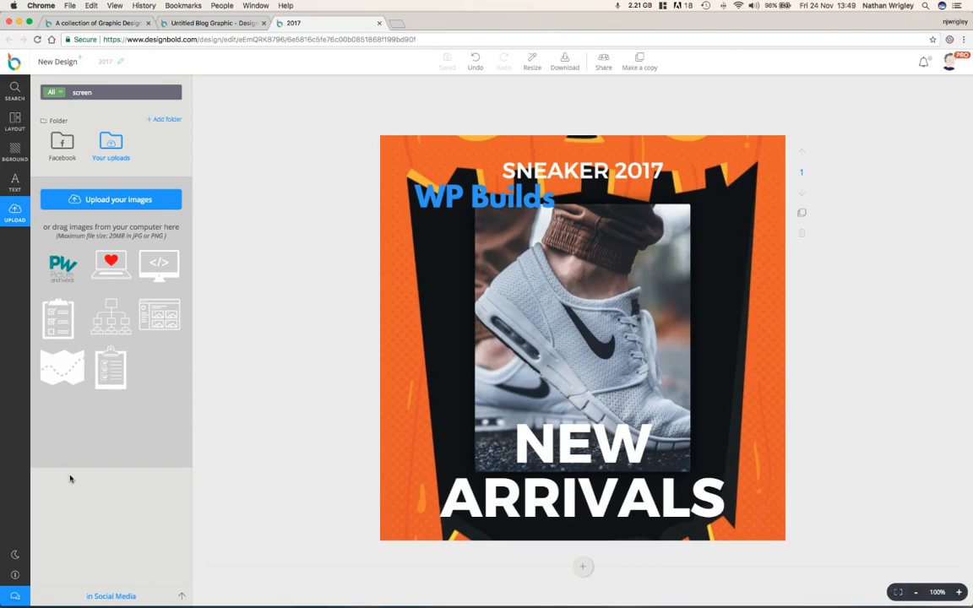
- Try the darker interface theme and return to the light one
{"action": "left_click", "coordinate": [15, 556]}
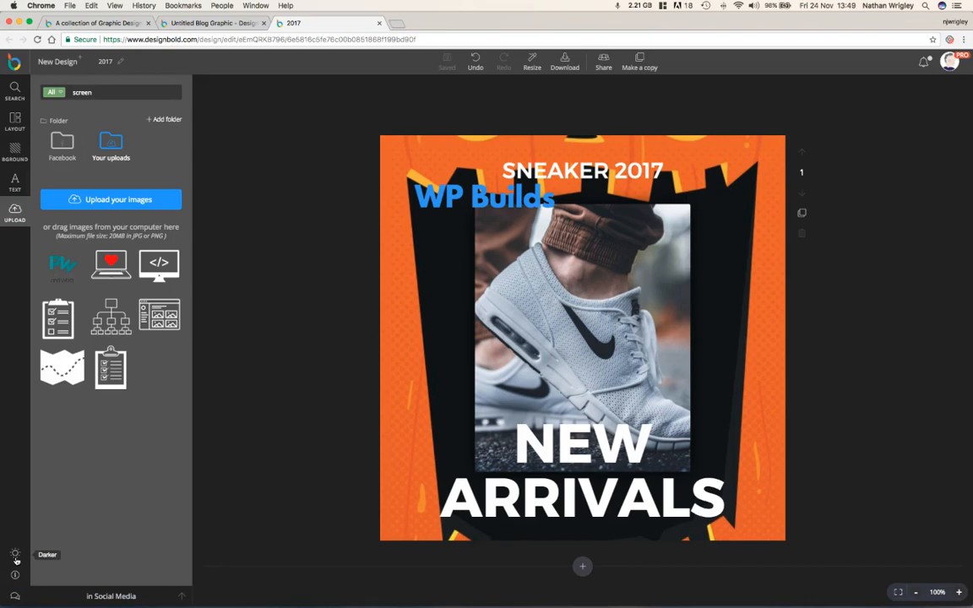
{"action": "left_click", "coordinate": [15, 556]}
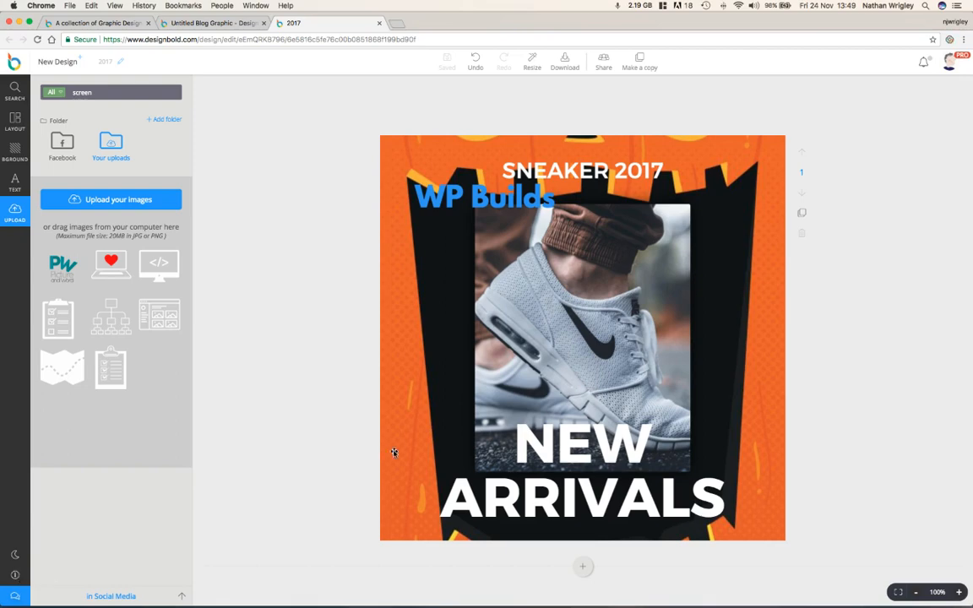
- Move the WP Builds heading slightly lower so it overlaps the upper part of the sneaker photo, and save the design
{"action": "left_click", "coordinate": [385, 394]}
{"action": "left_click", "coordinate": [312, 247]}
{"action": "left_click_drag", "start_coordinate": [416, 193], "coordinate": [447, 230]}
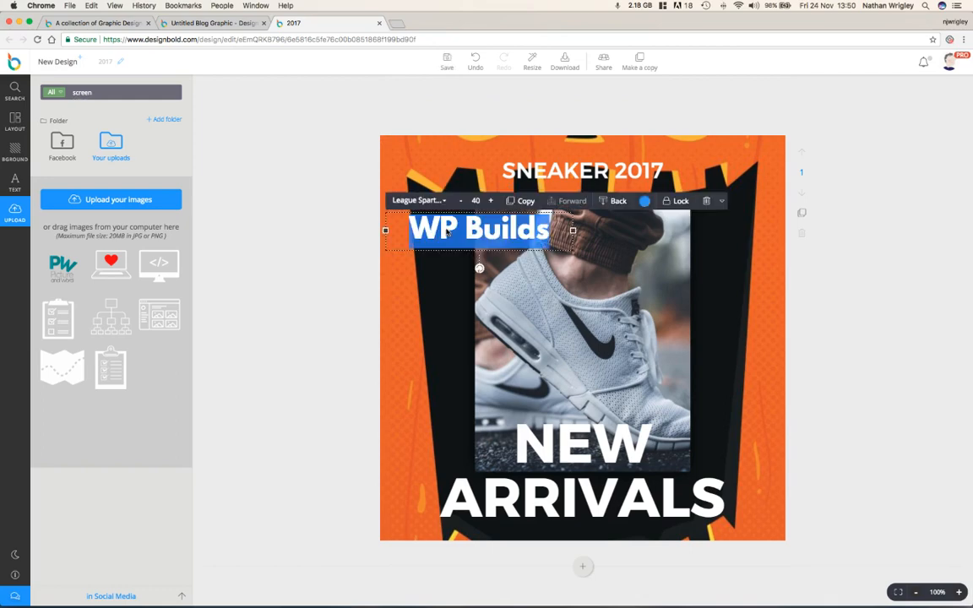
{"action": "left_click", "coordinate": [449, 61]}
- Review the download file types and quality levels, view the checkout for saving a High quality .PNG to the computer, and close it without downloading
{"action": "left_click", "coordinate": [564, 62]}
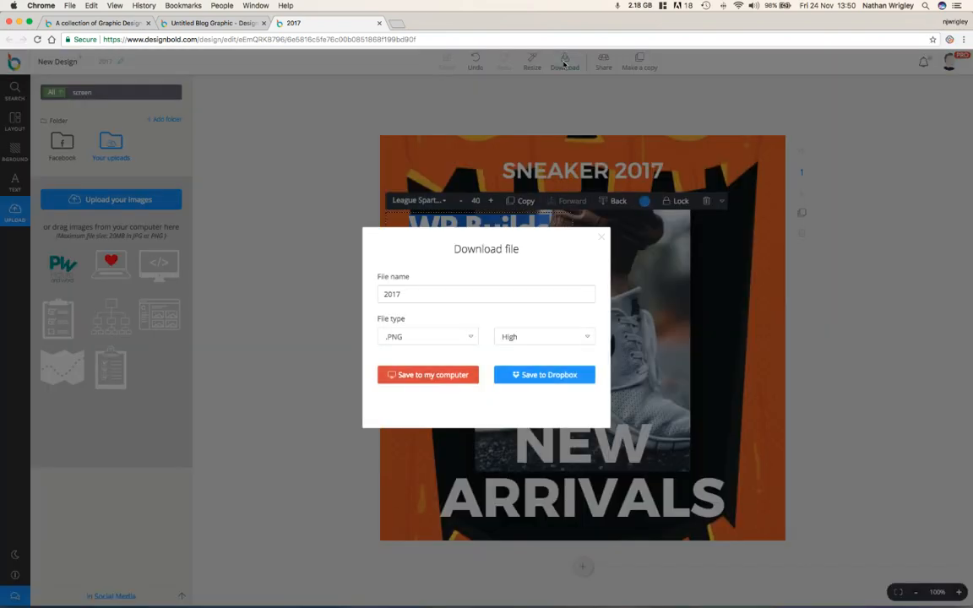
{"action": "left_click", "coordinate": [471, 339]}
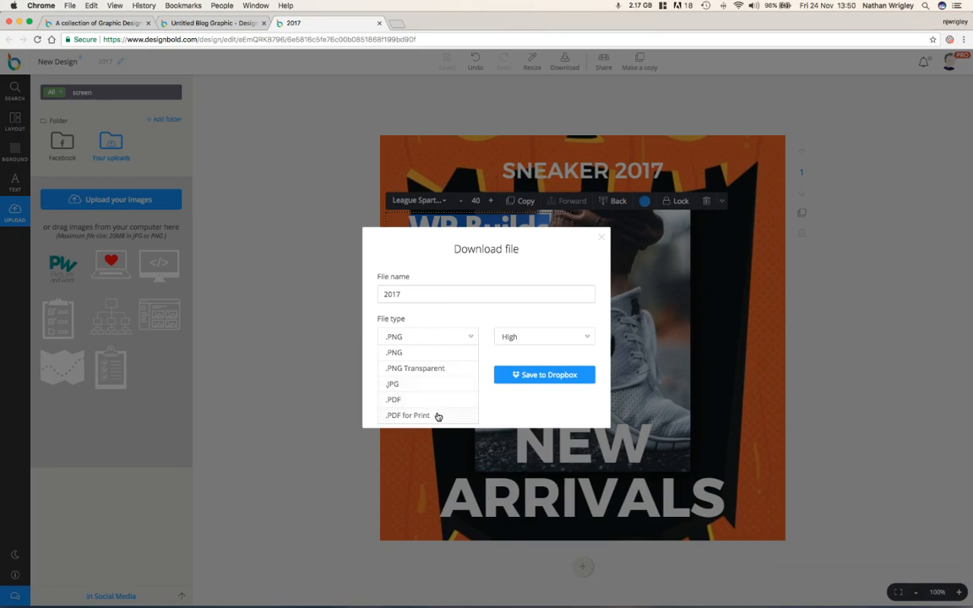
{"action": "left_click", "coordinate": [525, 338]}
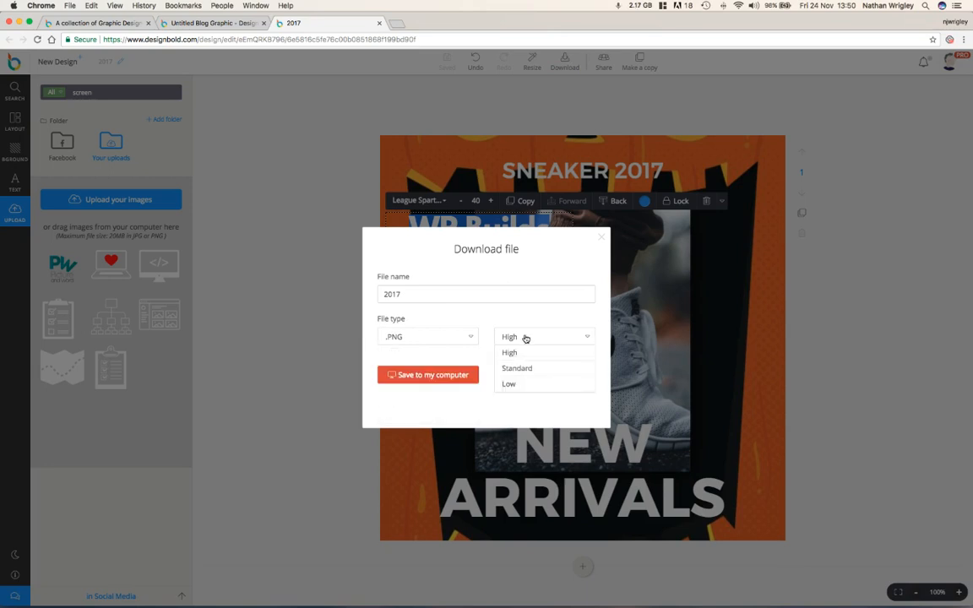
{"action": "left_click", "coordinate": [521, 352]}
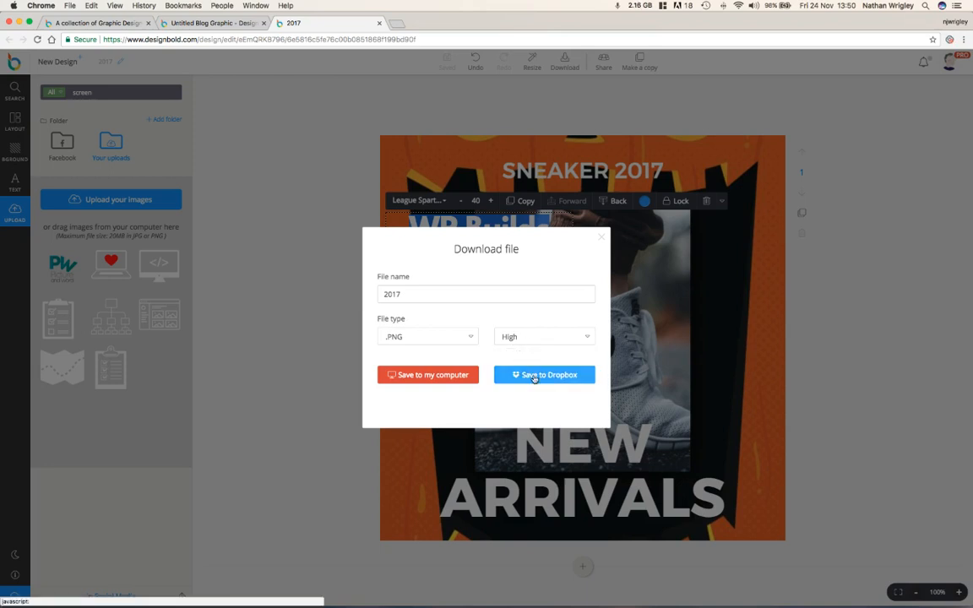
{"action": "left_click", "coordinate": [456, 381]}
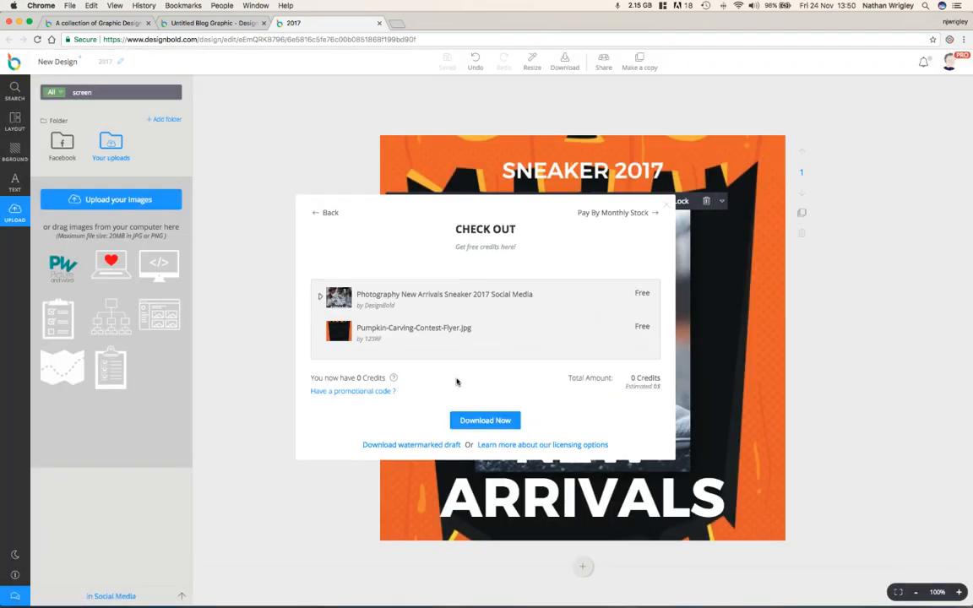
{"action": "left_click", "coordinate": [666, 205]}
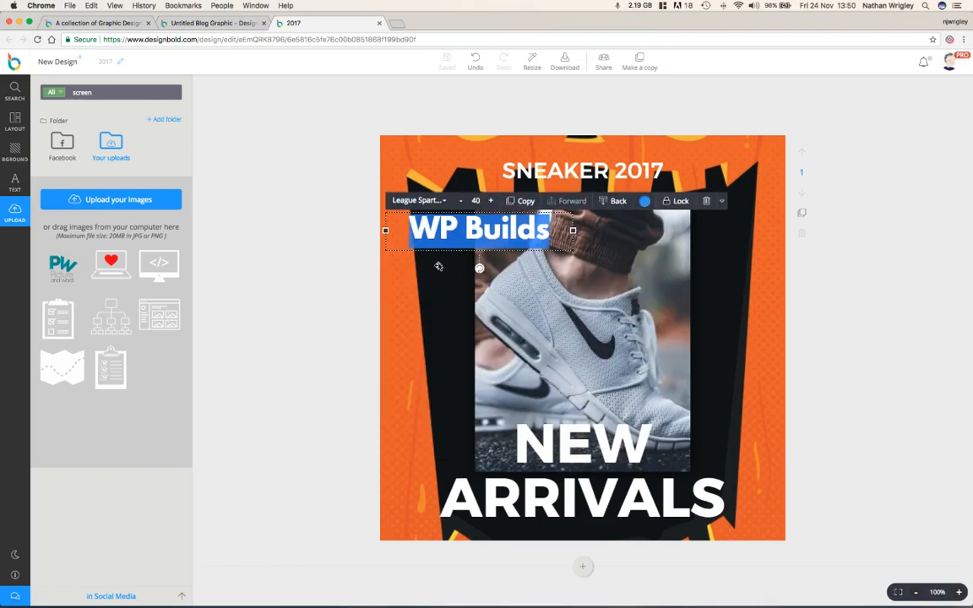